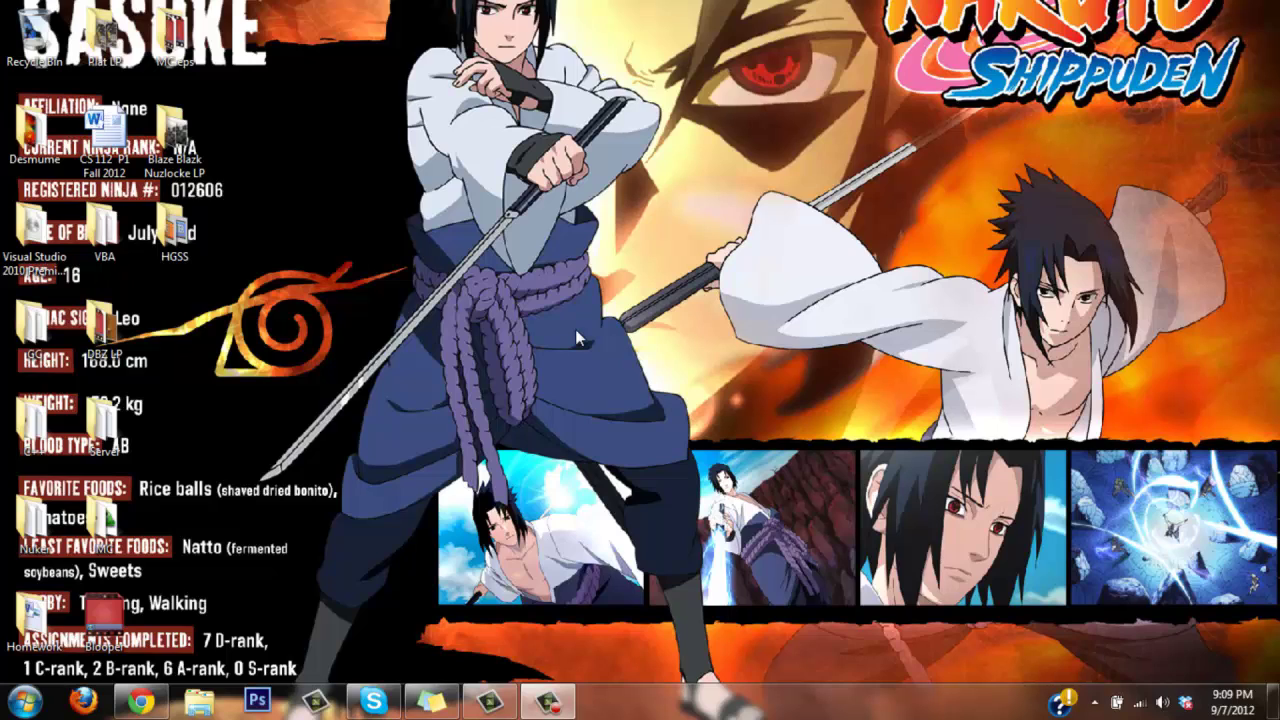
- Restore the Camtasia Studio 8 window from the taskbar to show the empty untitled project
click(492, 703)
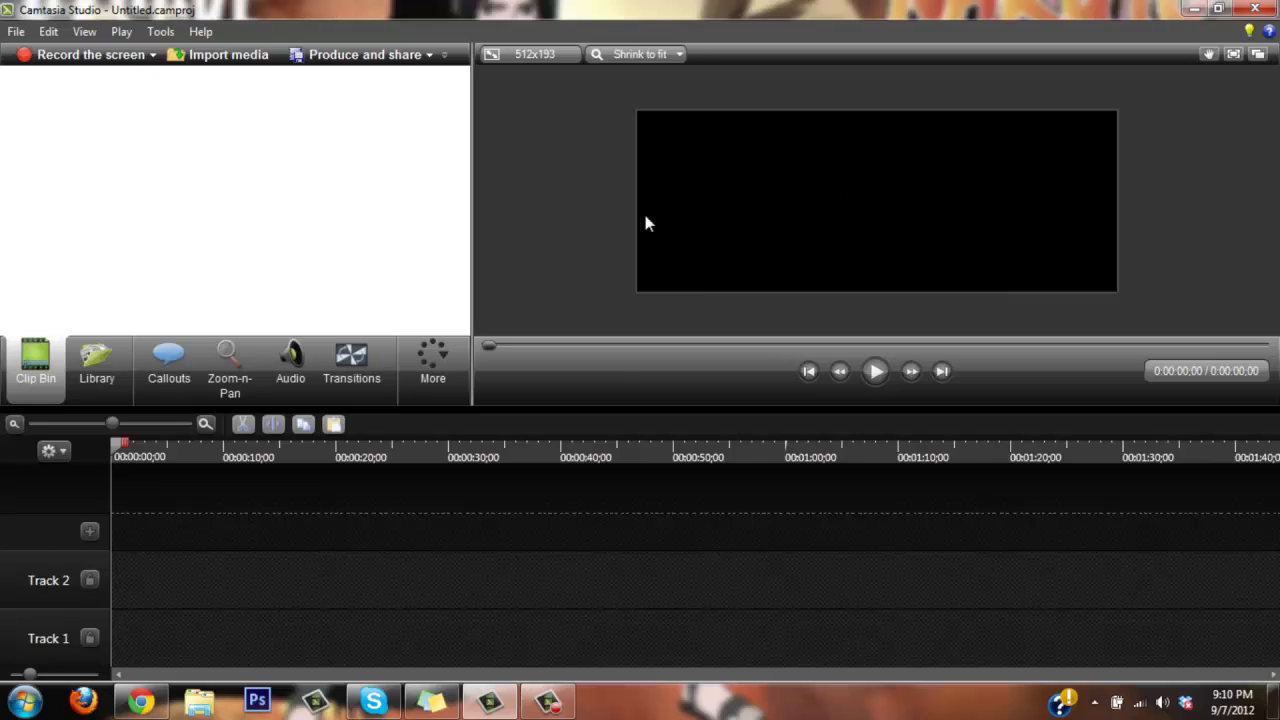
- Import the BB 11 recording into the clip bin
click(220, 55)
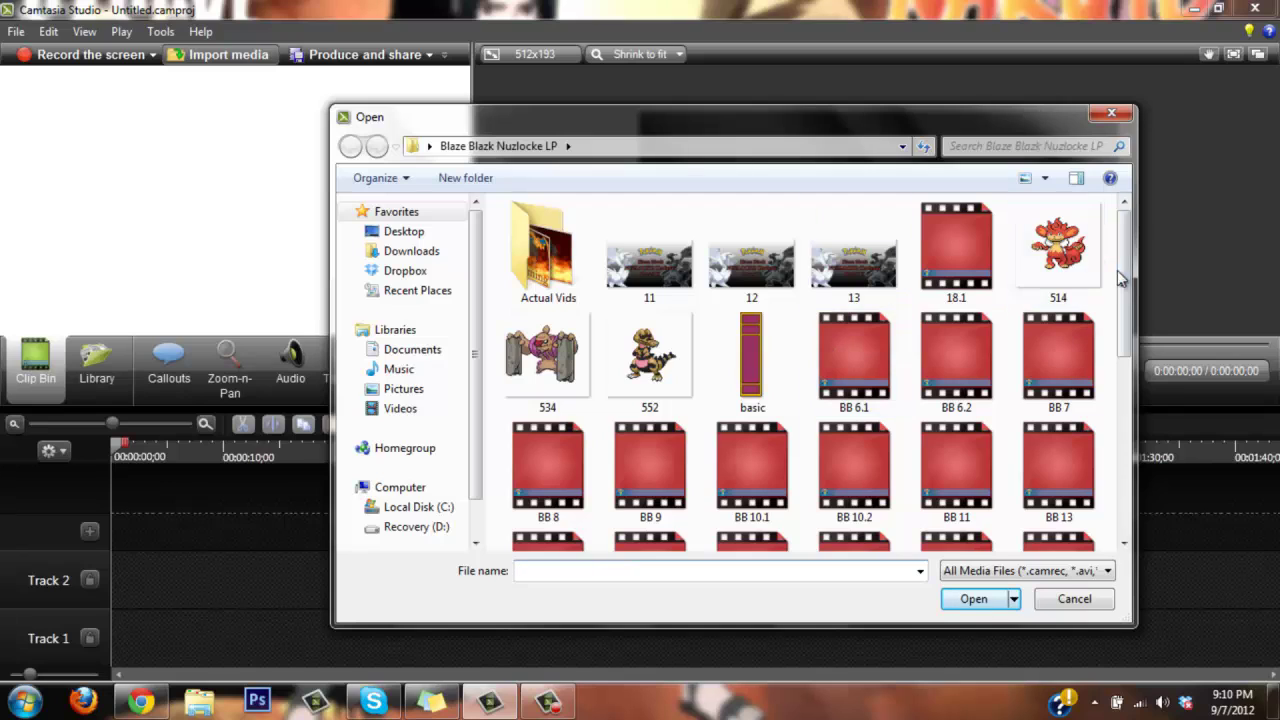
drag(1125, 280, 1119, 327)
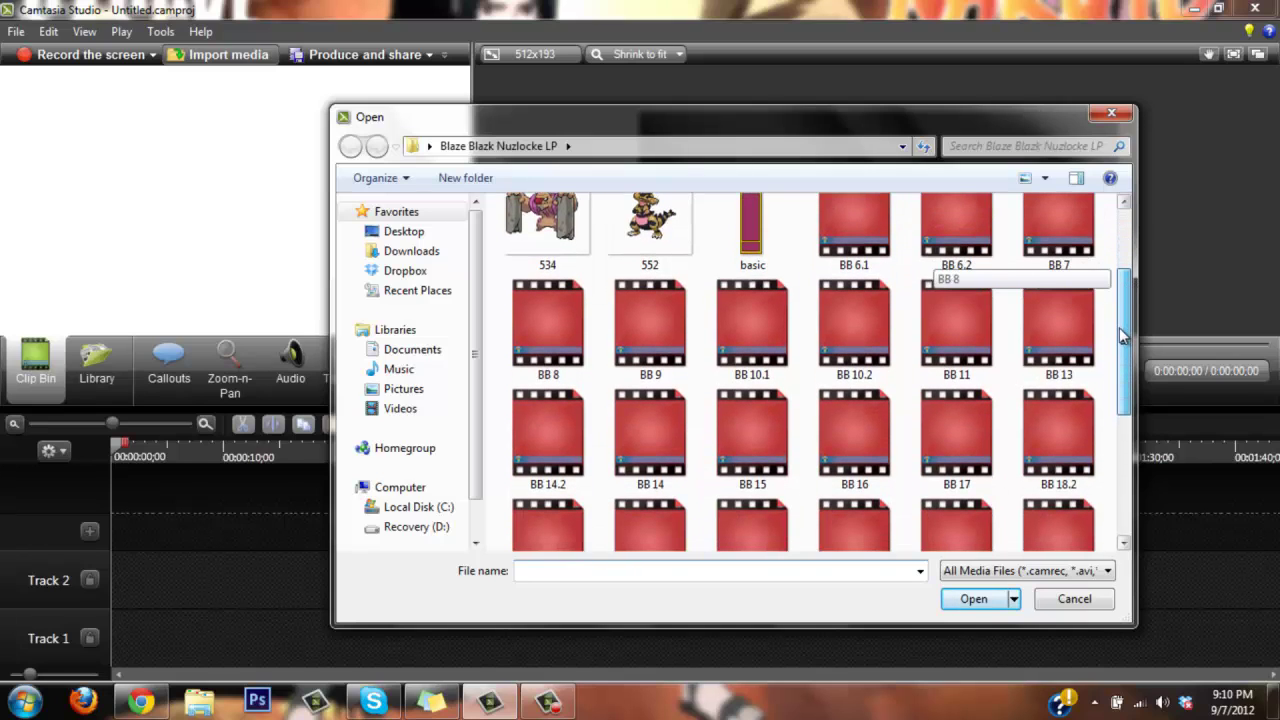
double_click(970, 339)
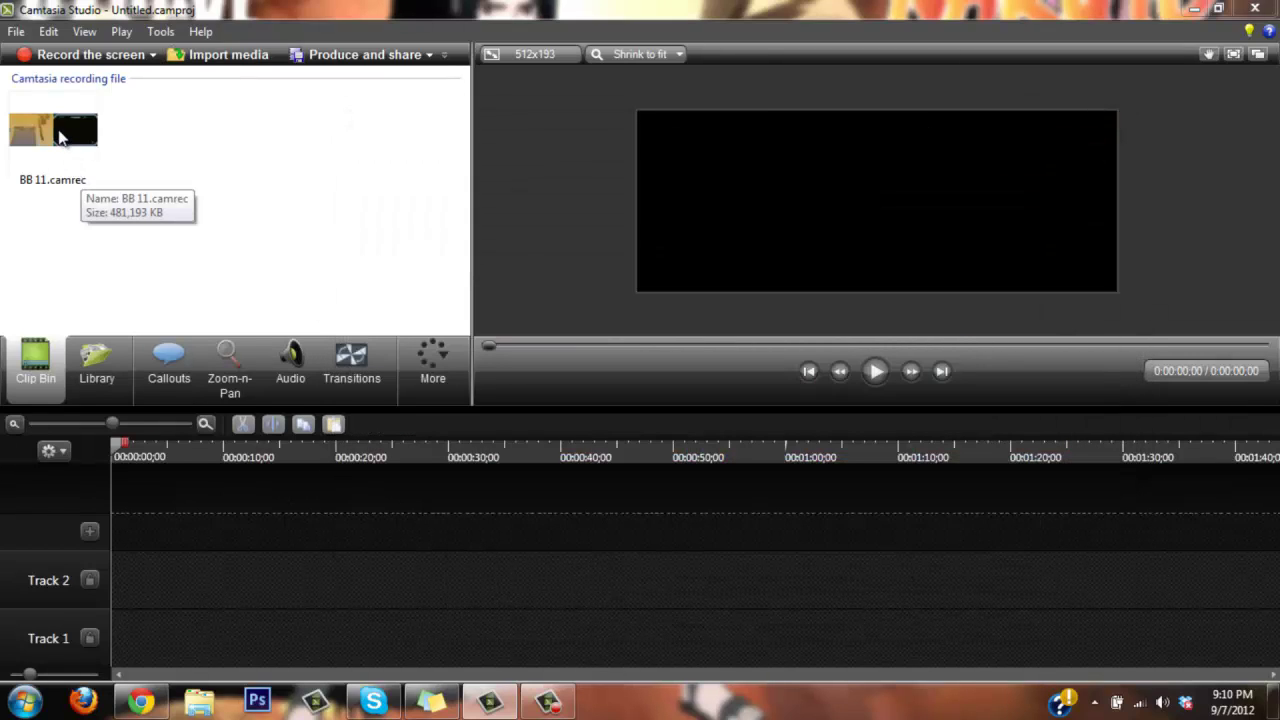
- Add the BB 11 clip to the timeline, screen on Track 2 and audio on Track 1
click(59, 136)
right_click(62, 136)
click(275, 214)
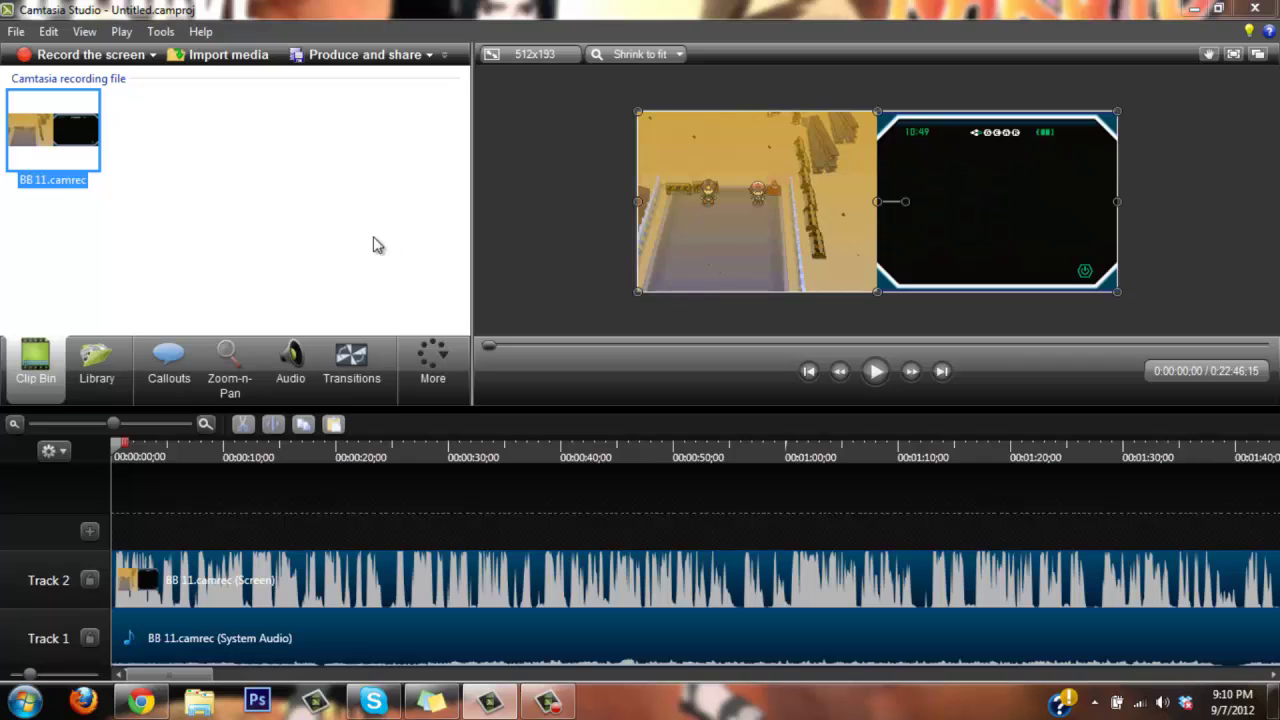
- Set the video dimensions to 640 x 360 with Keep aspect ratio turned off
click(516, 54)
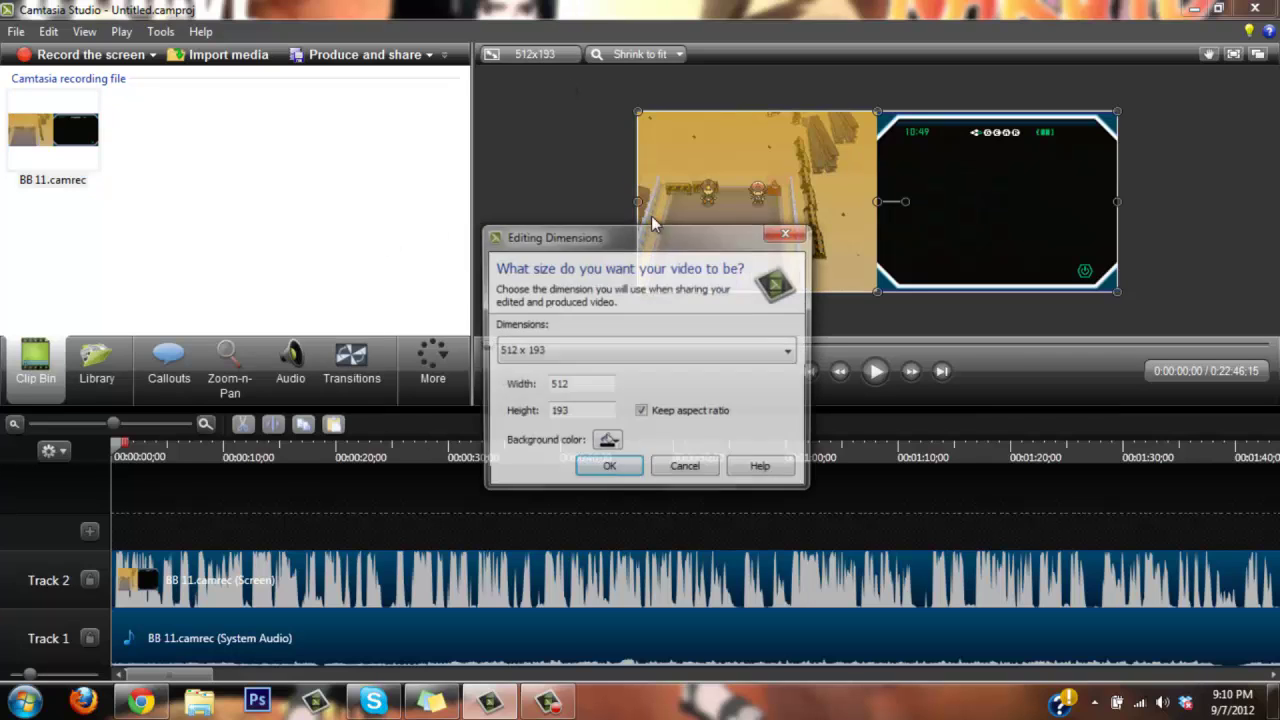
drag(606, 385, 528, 390)
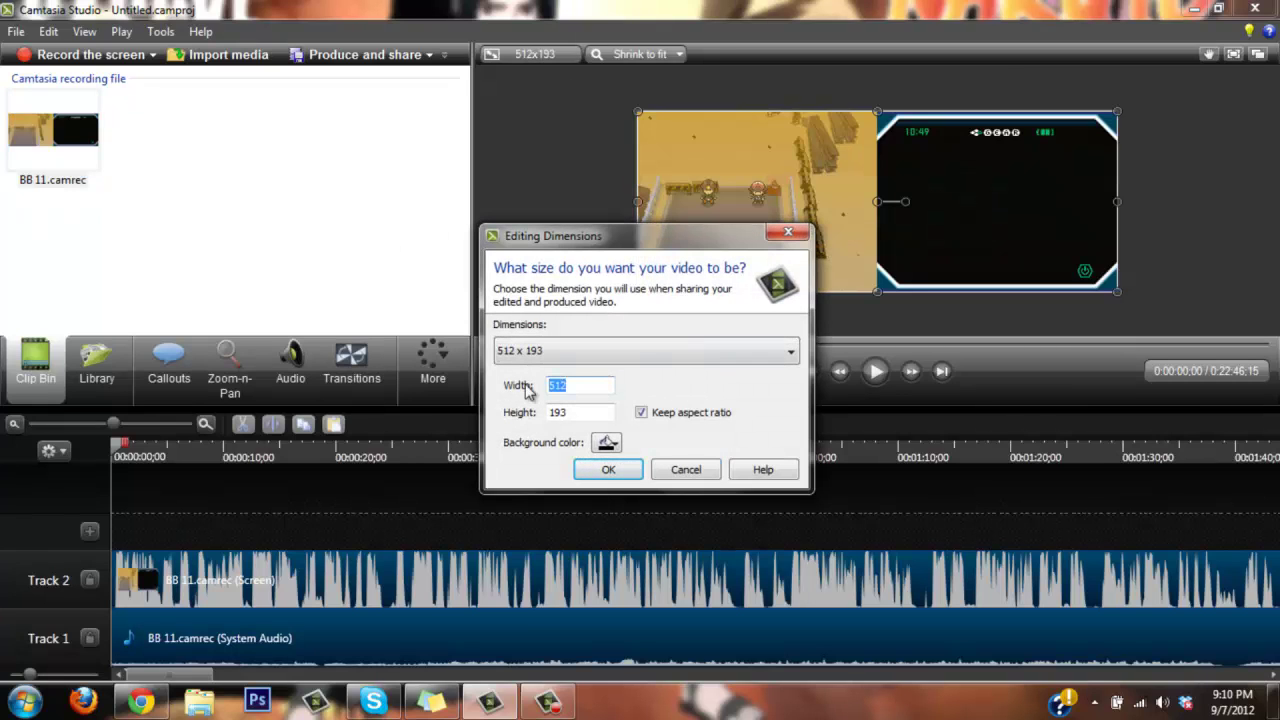
text(640)
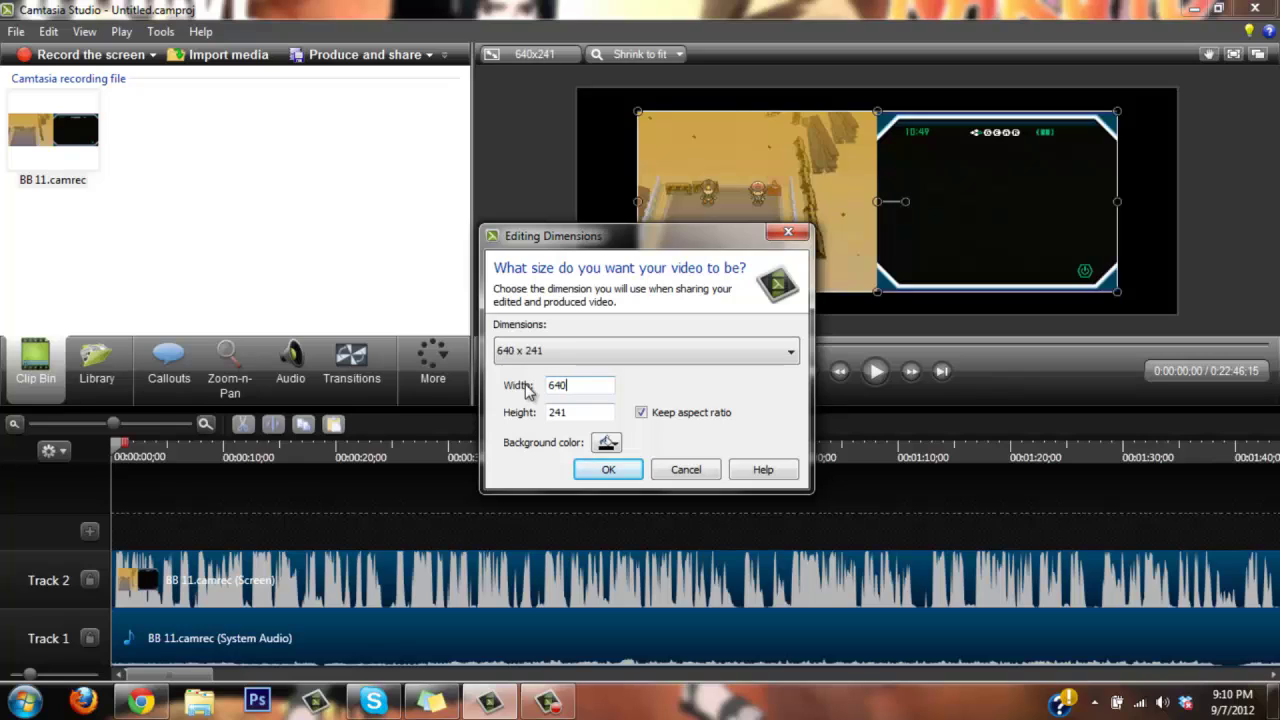
click(642, 414)
double_click(597, 412)
text(360)
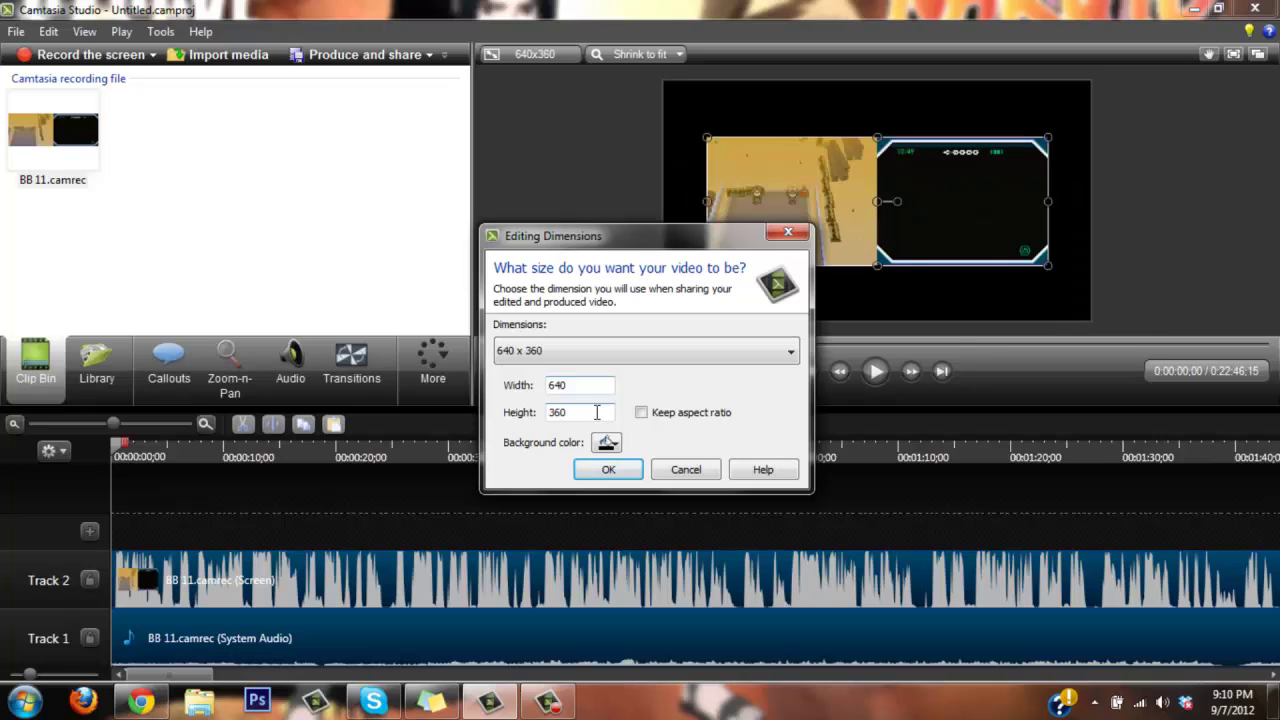
click(608, 469)
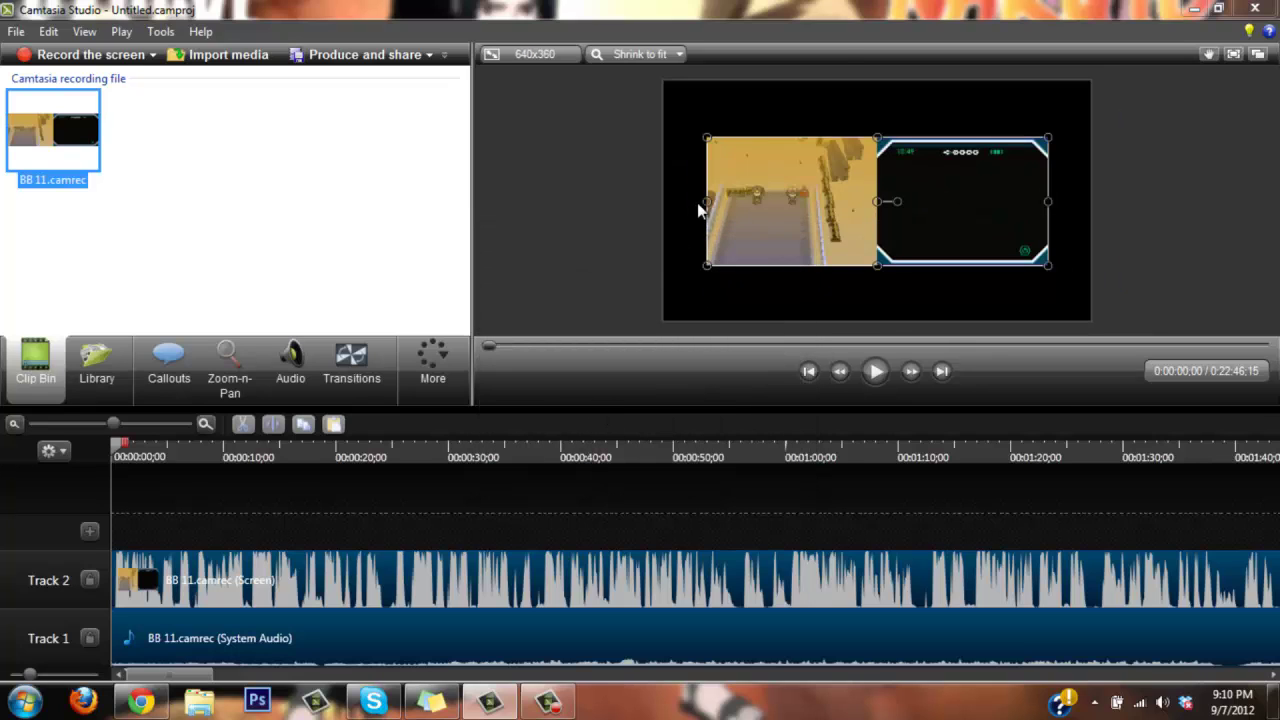
- Drag the clip's left, right, top and bottom edges to the canvas edges, then select the Track 1 audio
drag(700, 208, 662, 201)
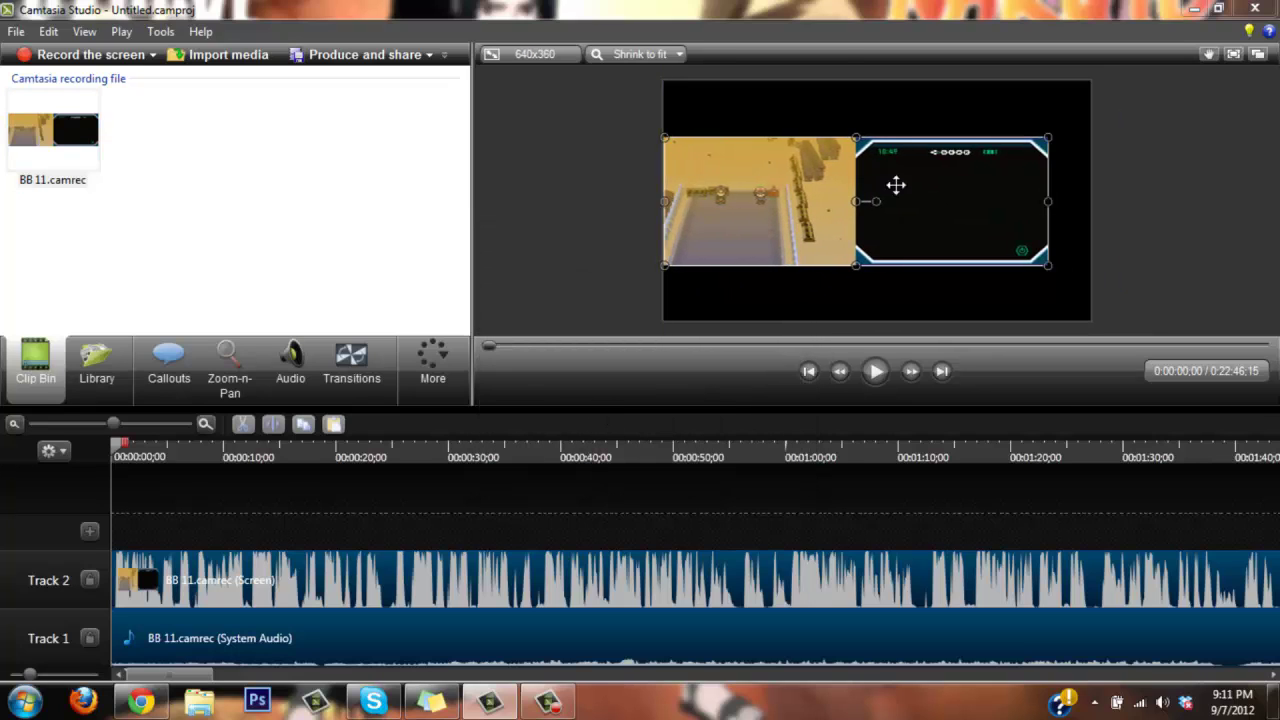
drag(1046, 202, 1080, 203)
drag(878, 136, 876, 81)
drag(877, 267, 876, 322)
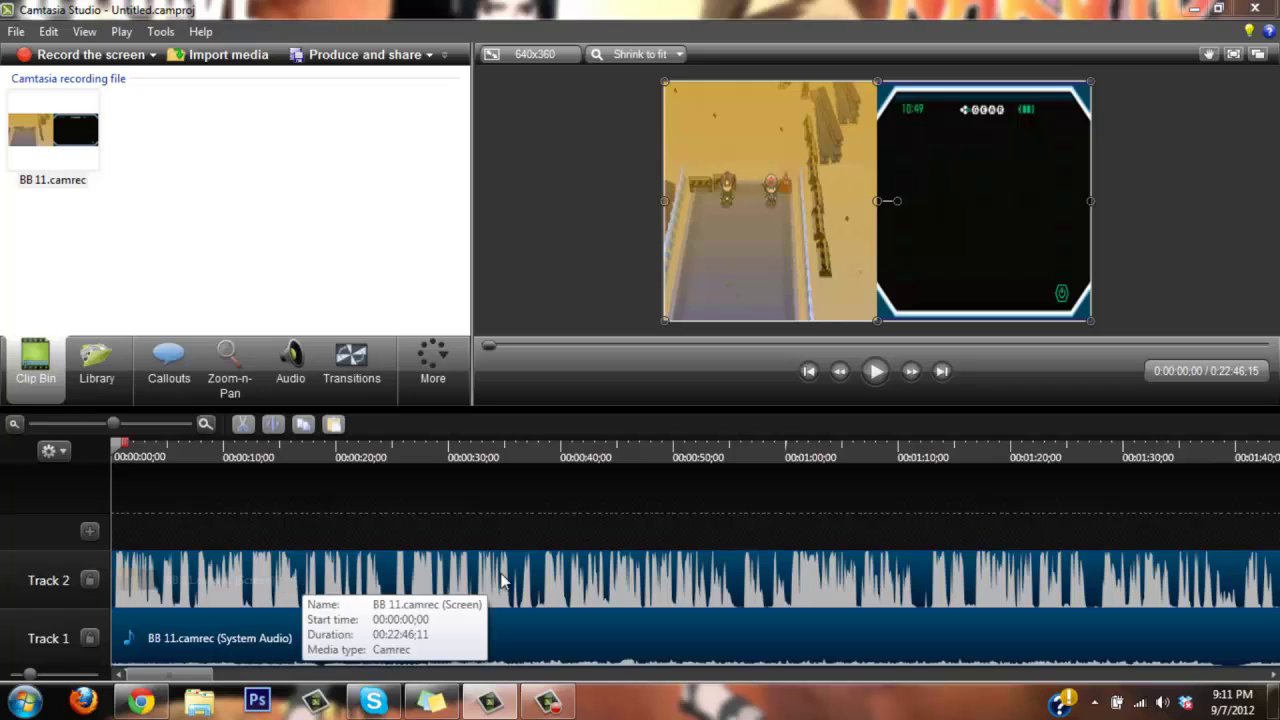
click(567, 635)
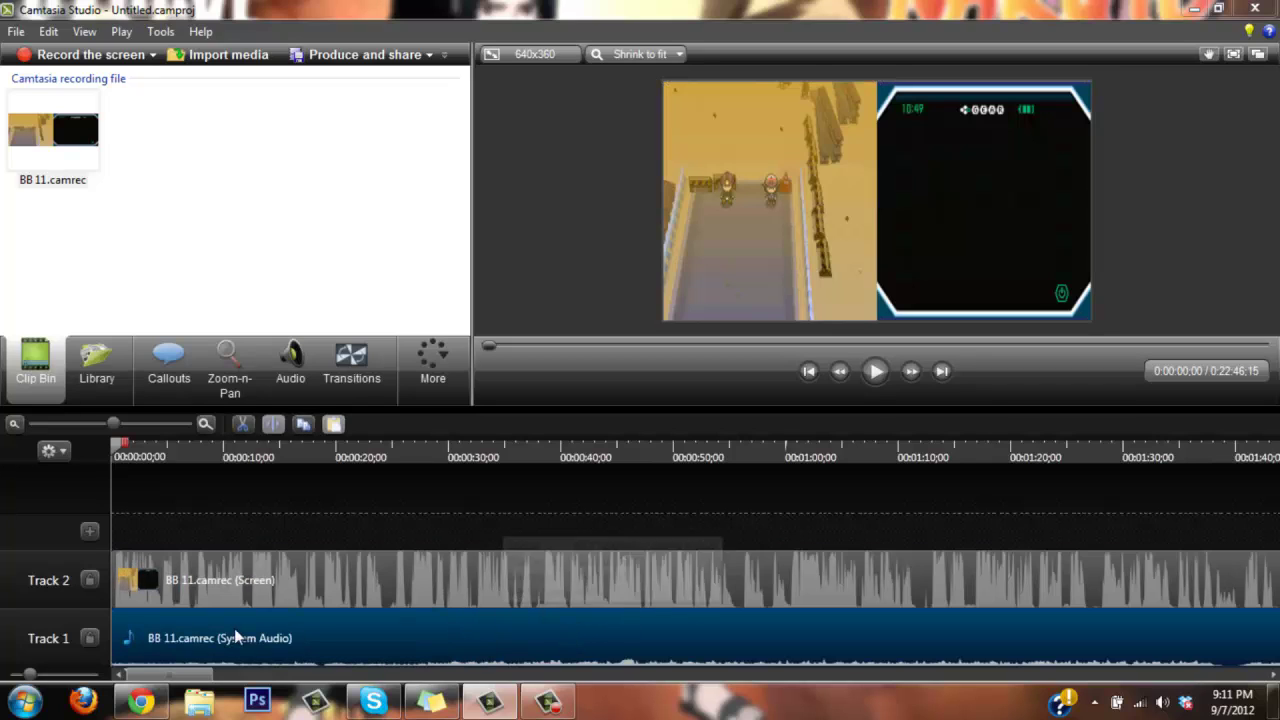
- Raise the system audio volume four steps and play back to hear it
click(290, 368)
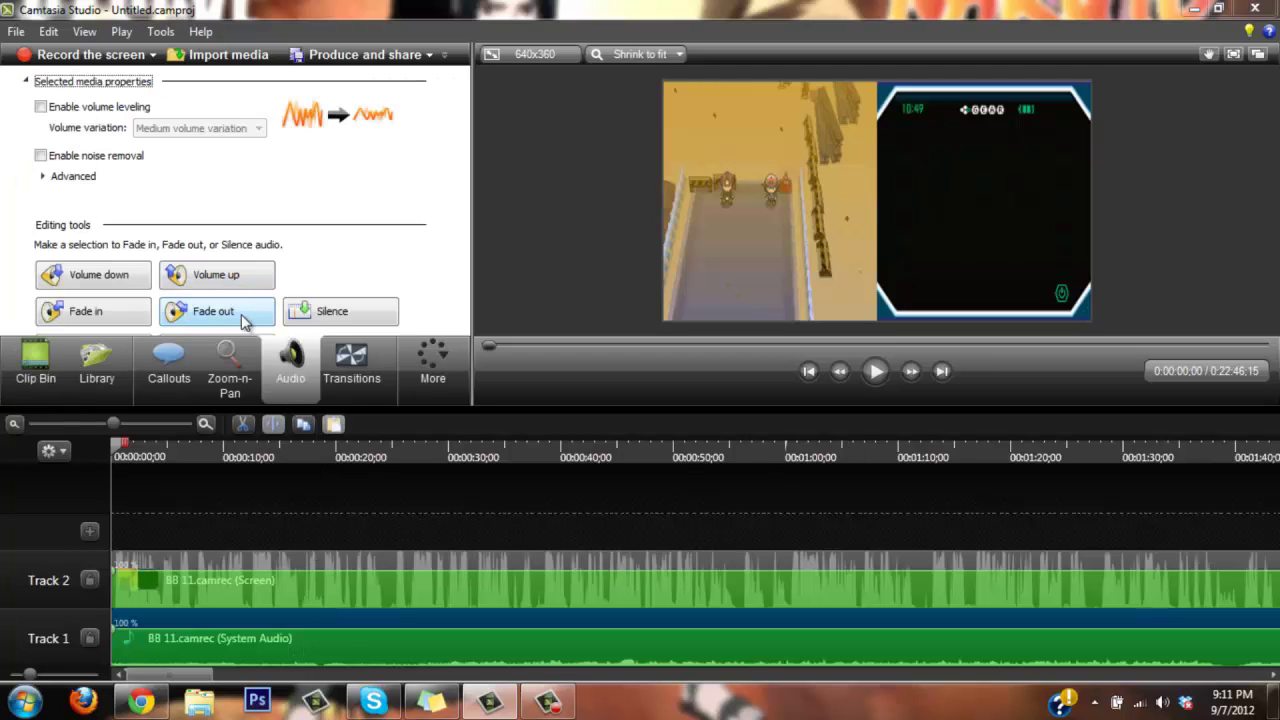
click(236, 278)
click(236, 281)
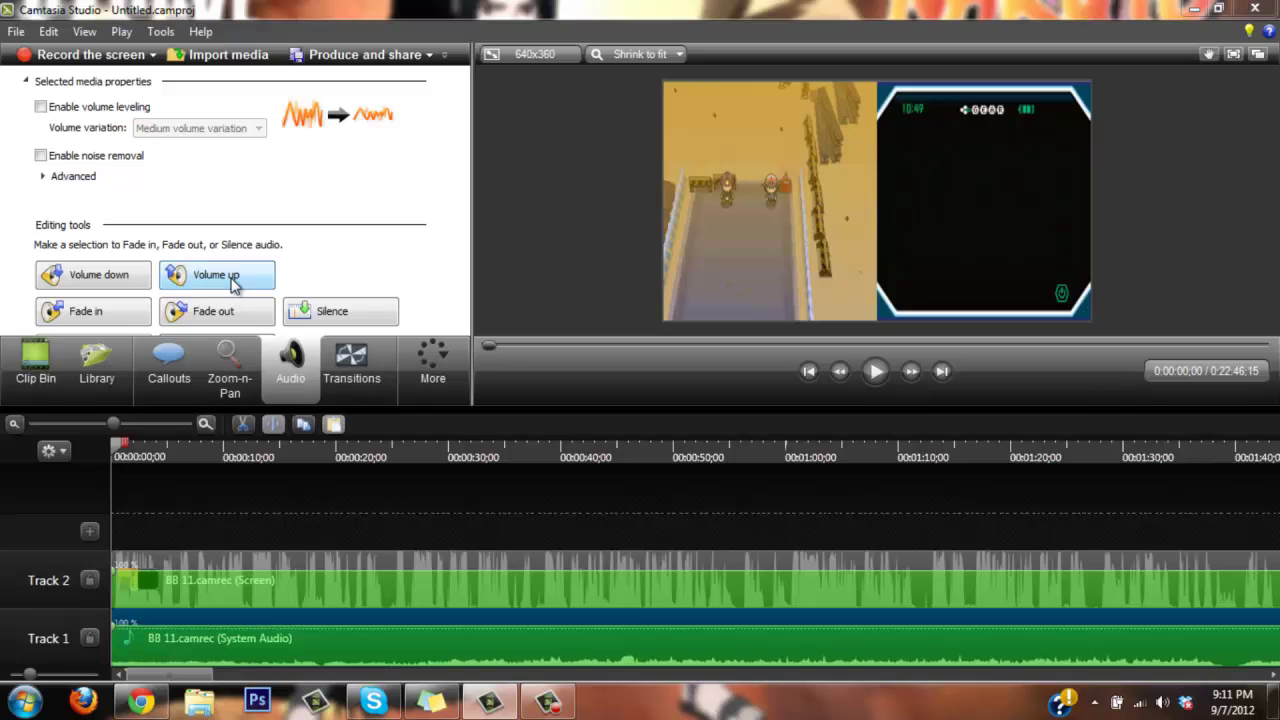
click(236, 281)
click(236, 281)
click(35, 365)
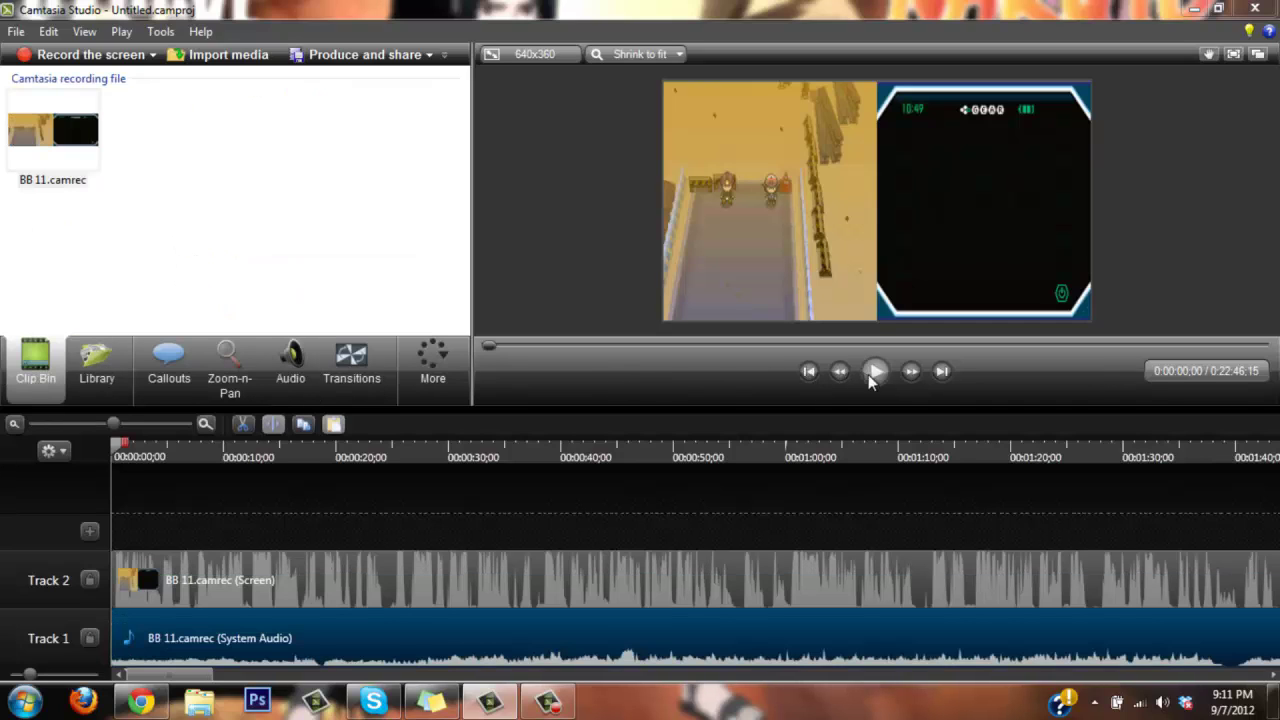
click(876, 381)
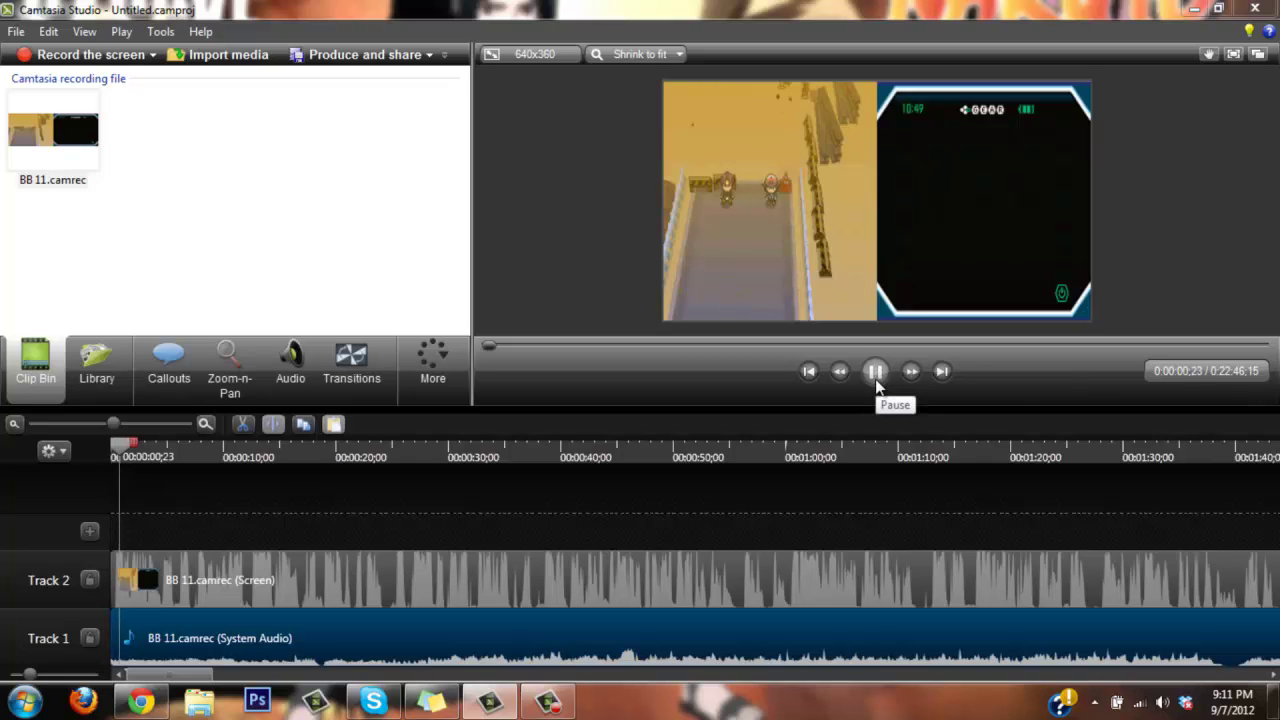
click(876, 381)
- Lower the selected timeline clip's volume one step
click(548, 622)
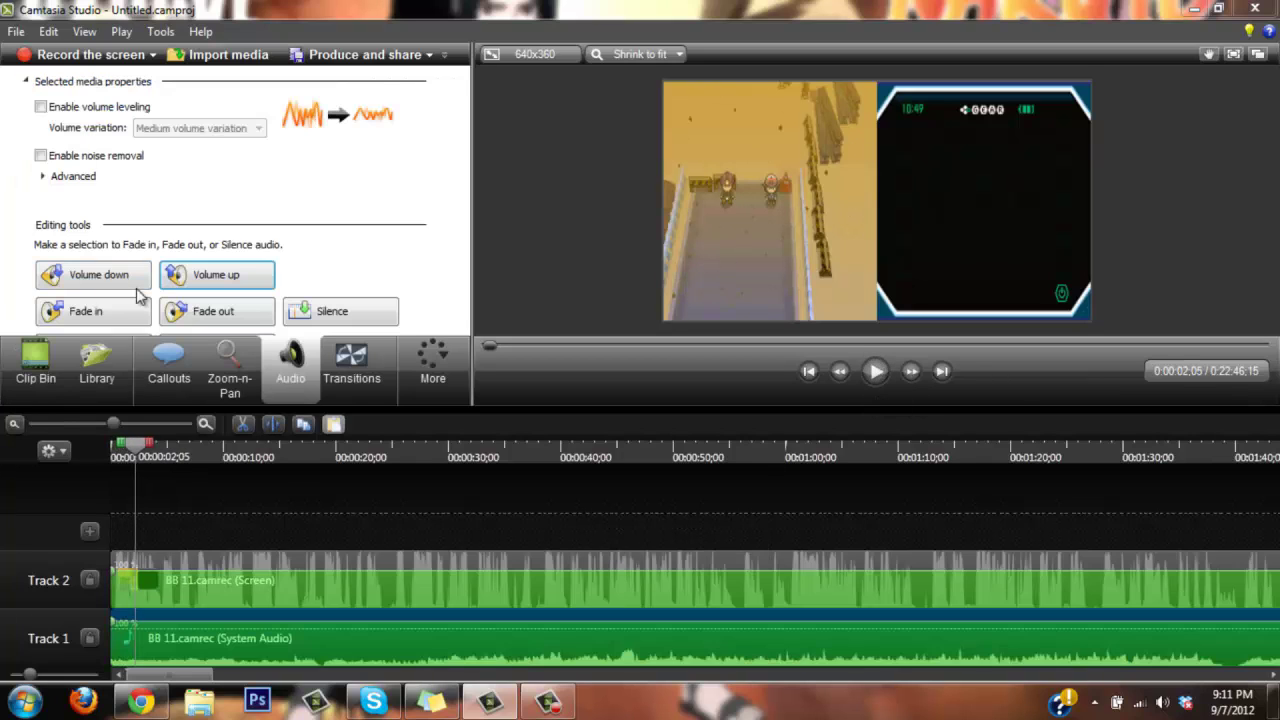
click(109, 277)
click(52, 381)
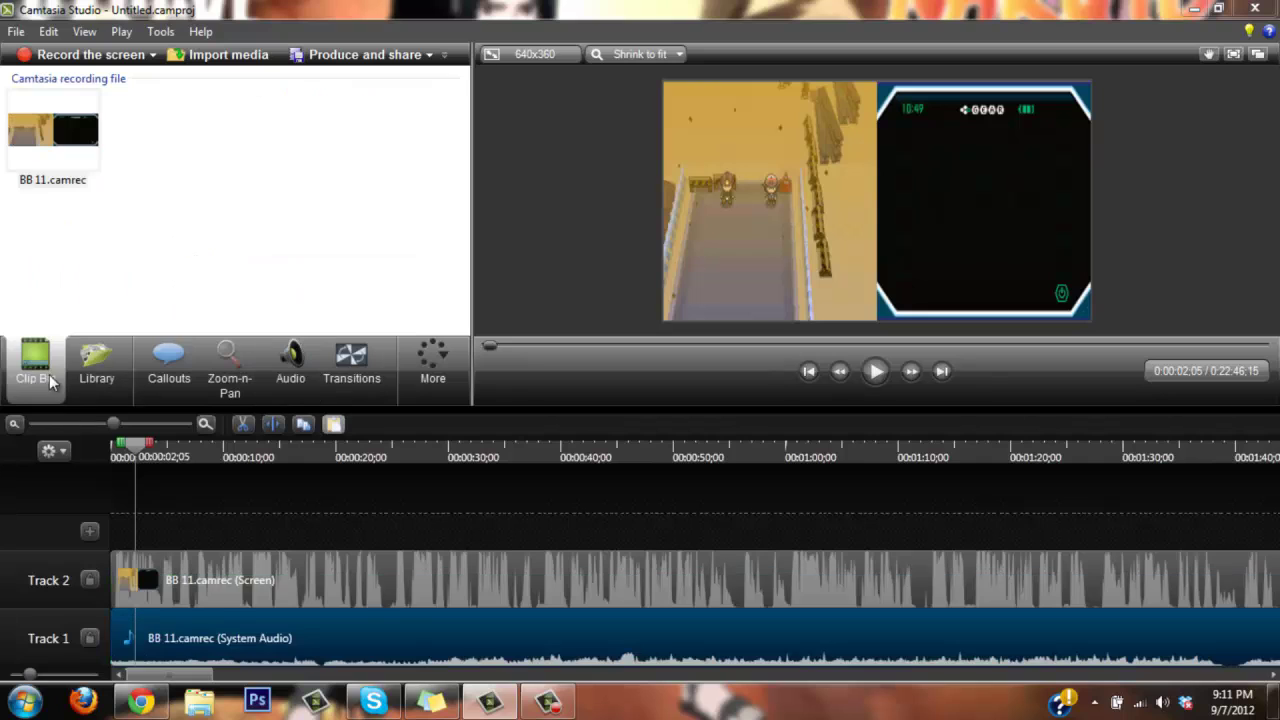
click(874, 371)
- Turn the Track 2 screen recording's volume down twice, playing back to check the balance
click(729, 598)
click(305, 370)
click(109, 277)
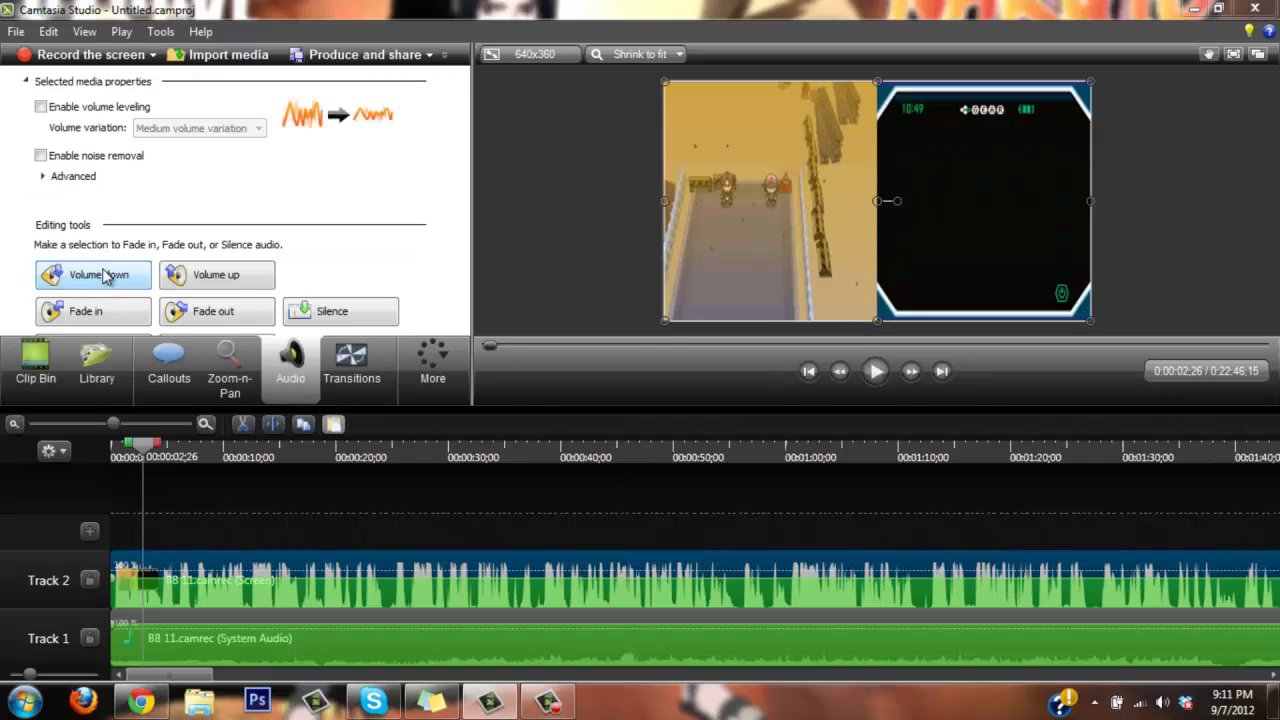
click(875, 372)
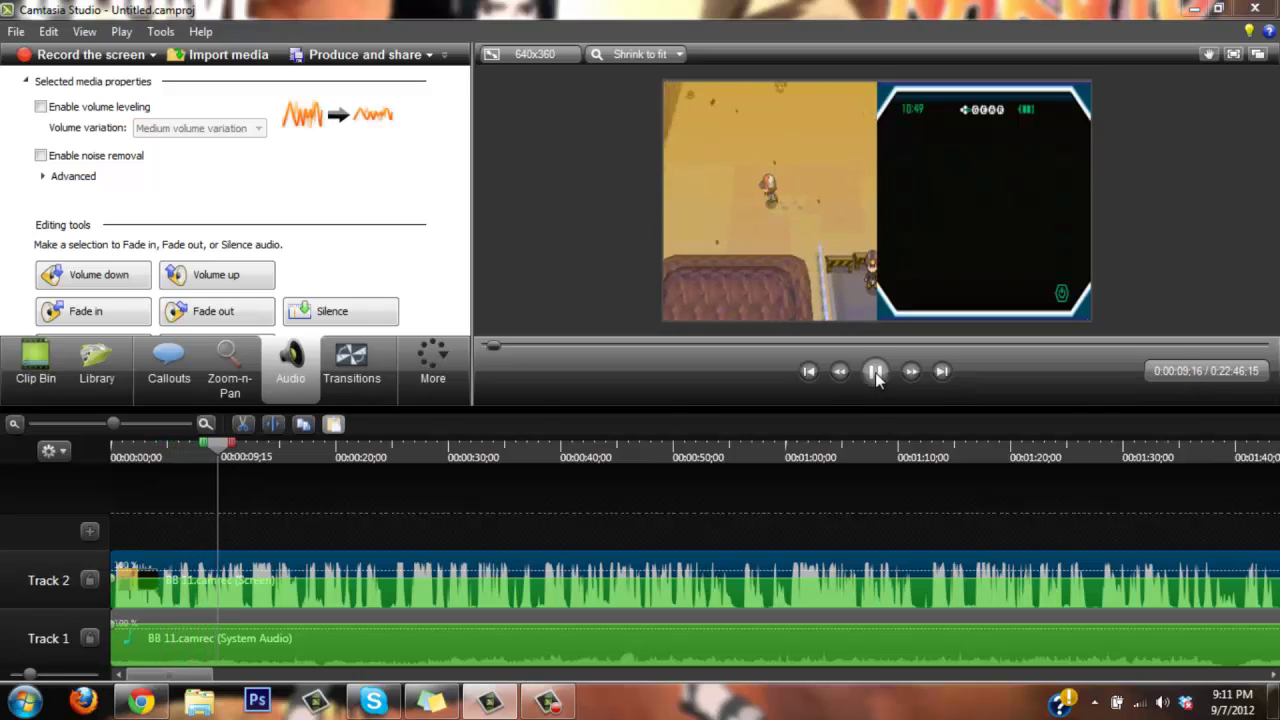
click(93, 276)
click(875, 372)
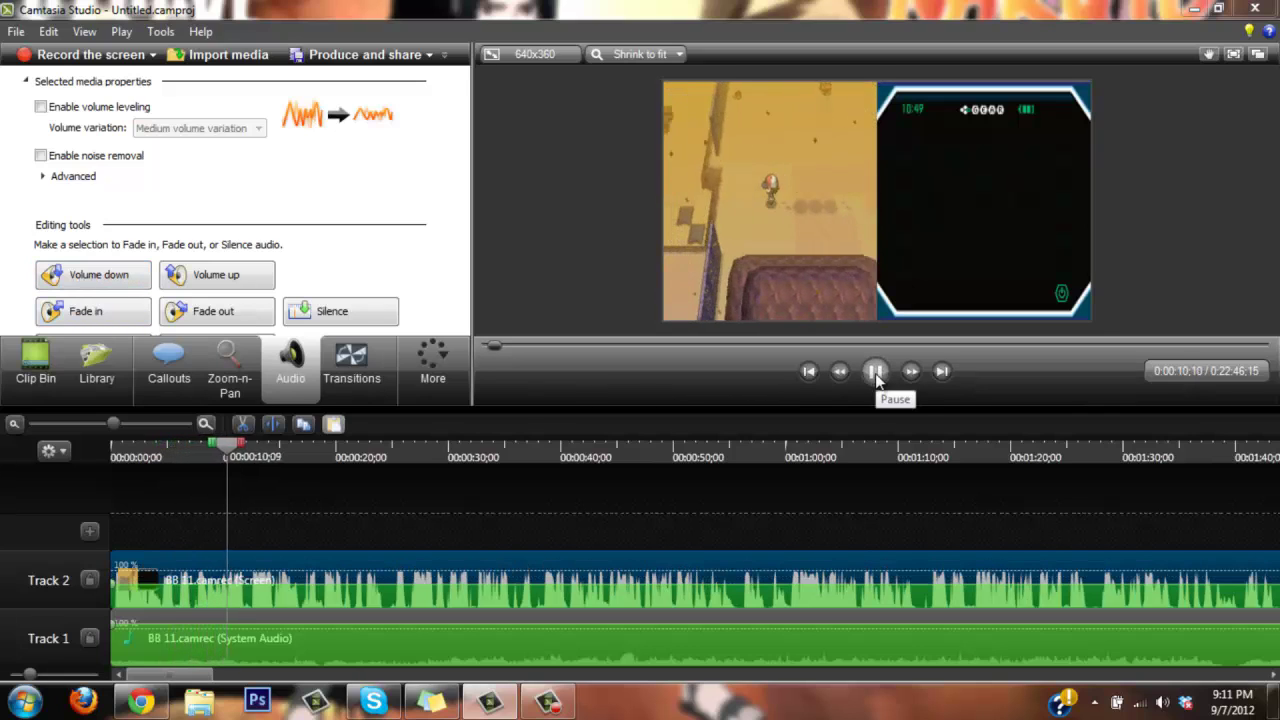
click(875, 372)
click(35, 365)
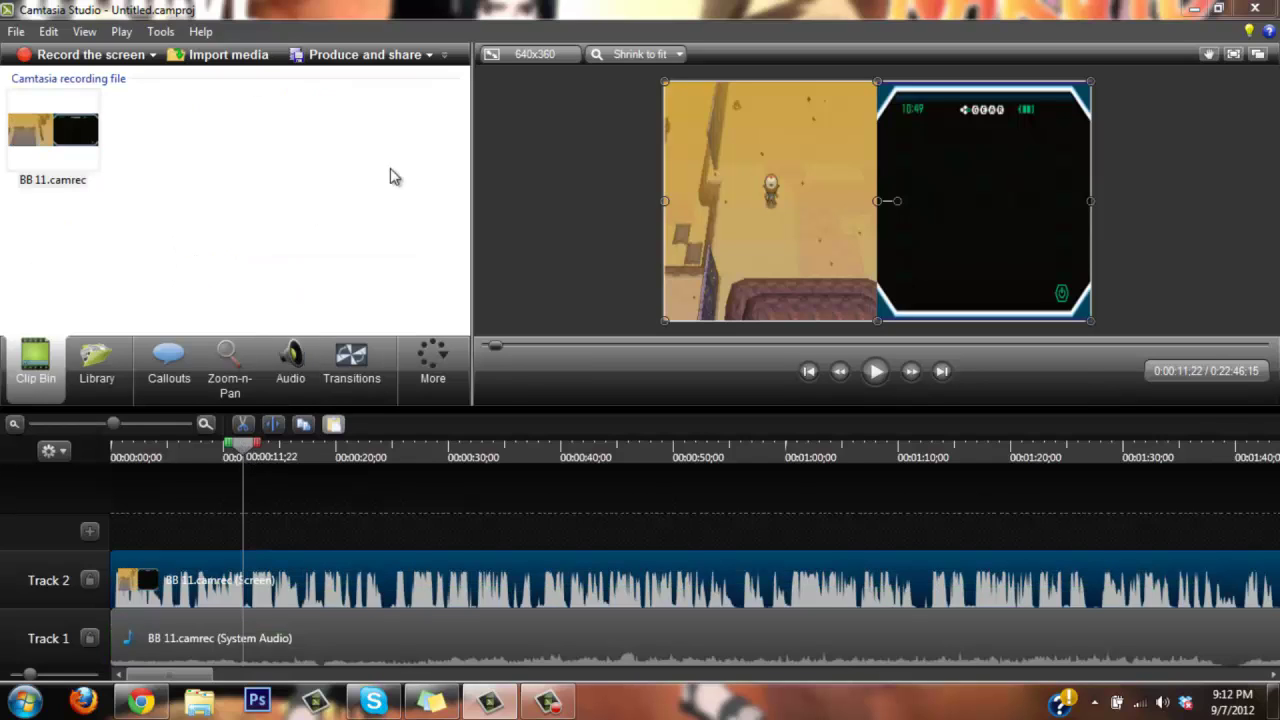
- Zoom the timeline out until the whole clip fits and return the playhead to the start
mouse_move(255, 445)
mouse_down()
mouse_move(371, 446)
mouse_move(278, 446)
mouse_up()
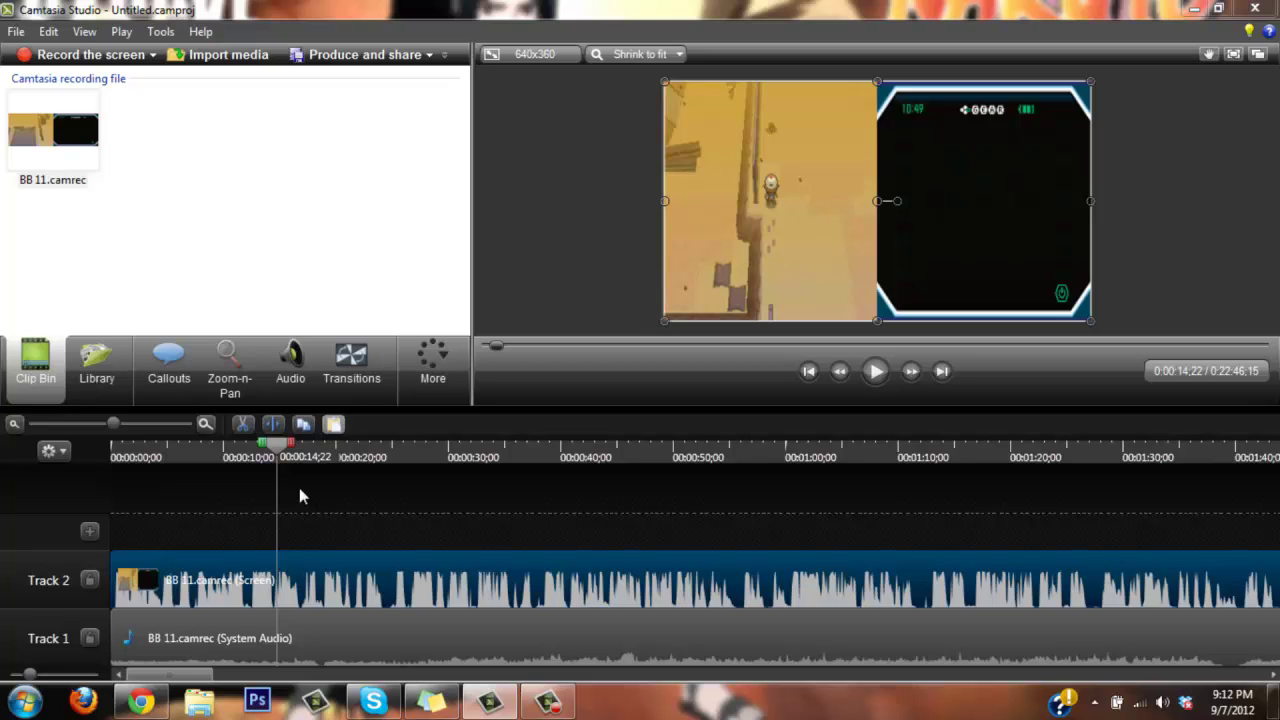
click(14, 425)
click(14, 425)
click(14, 425)
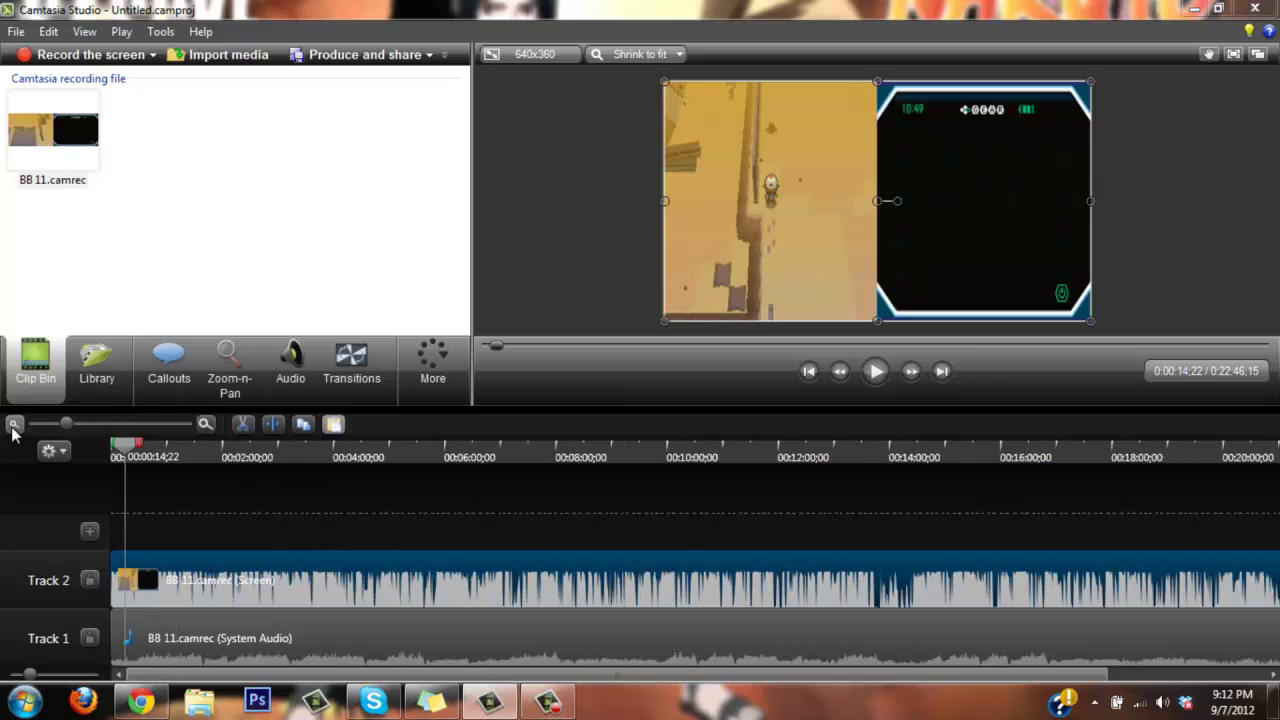
click(14, 425)
drag(120, 453, 60, 451)
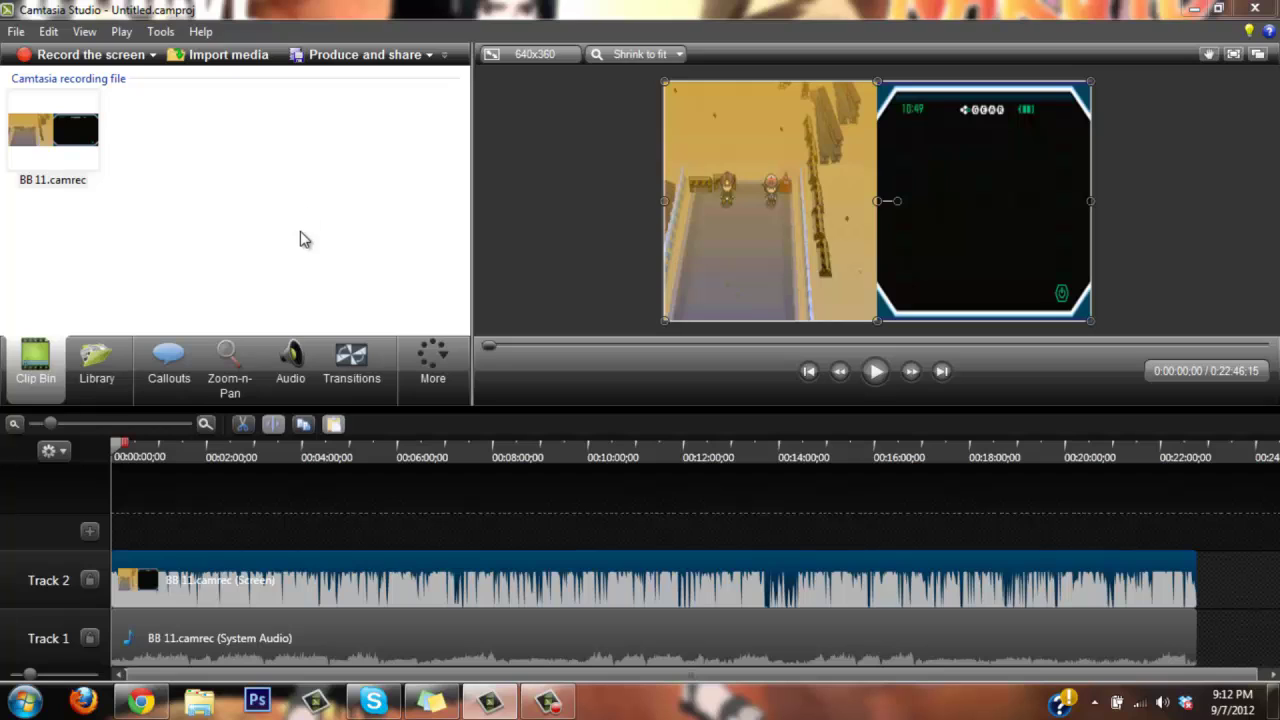
- Zoom the output in on the game screen with Zoom-n-Pan, then return to the clip bin
click(233, 370)
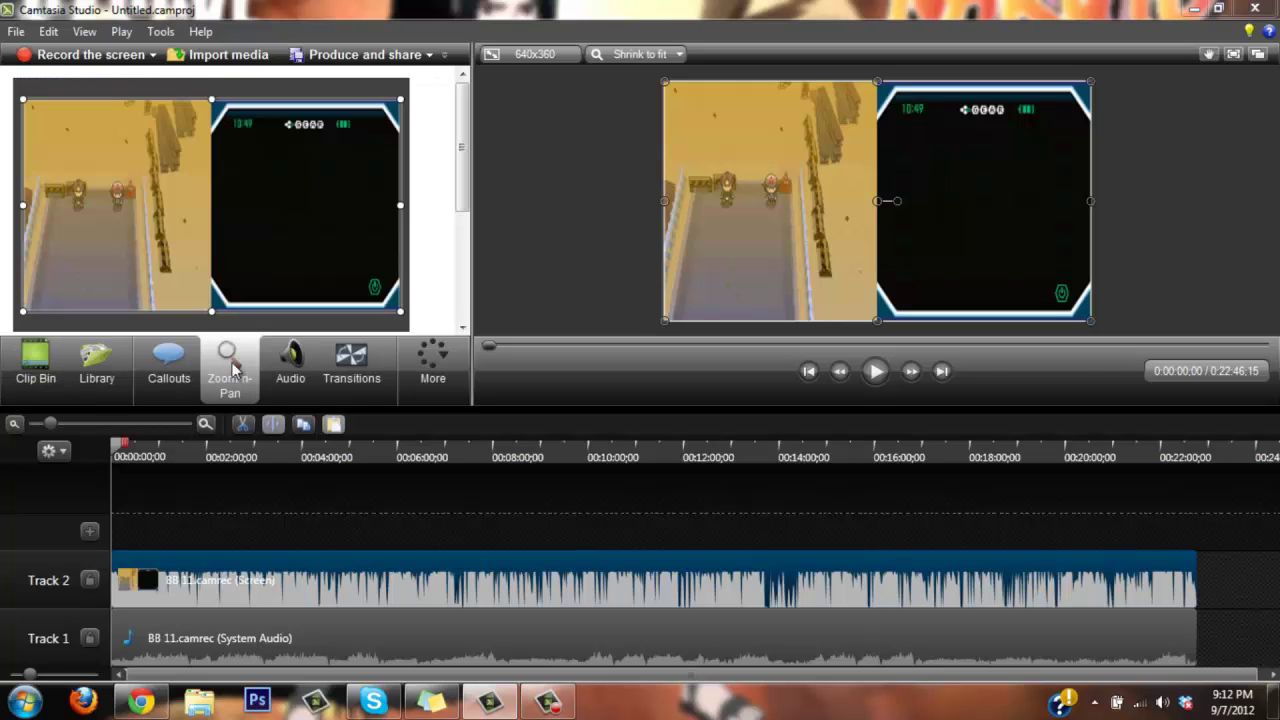
drag(399, 206, 211, 202)
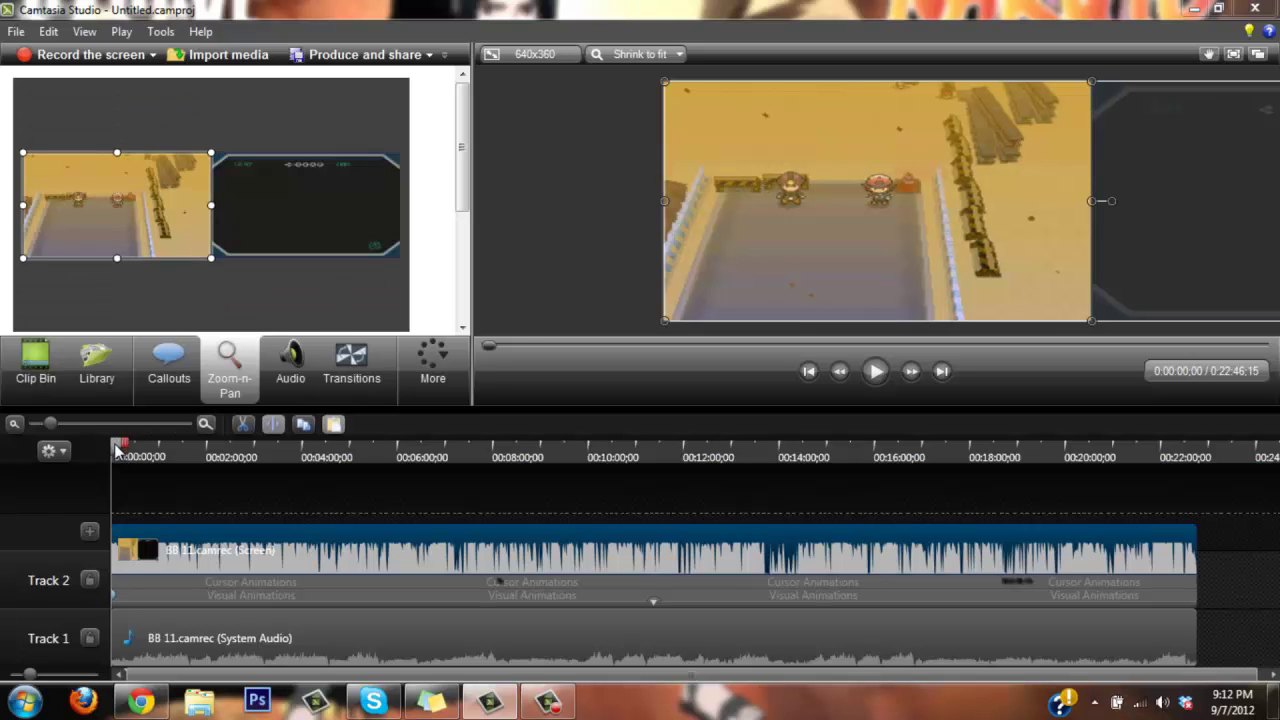
drag(117, 452, 89, 405)
click(32, 372)
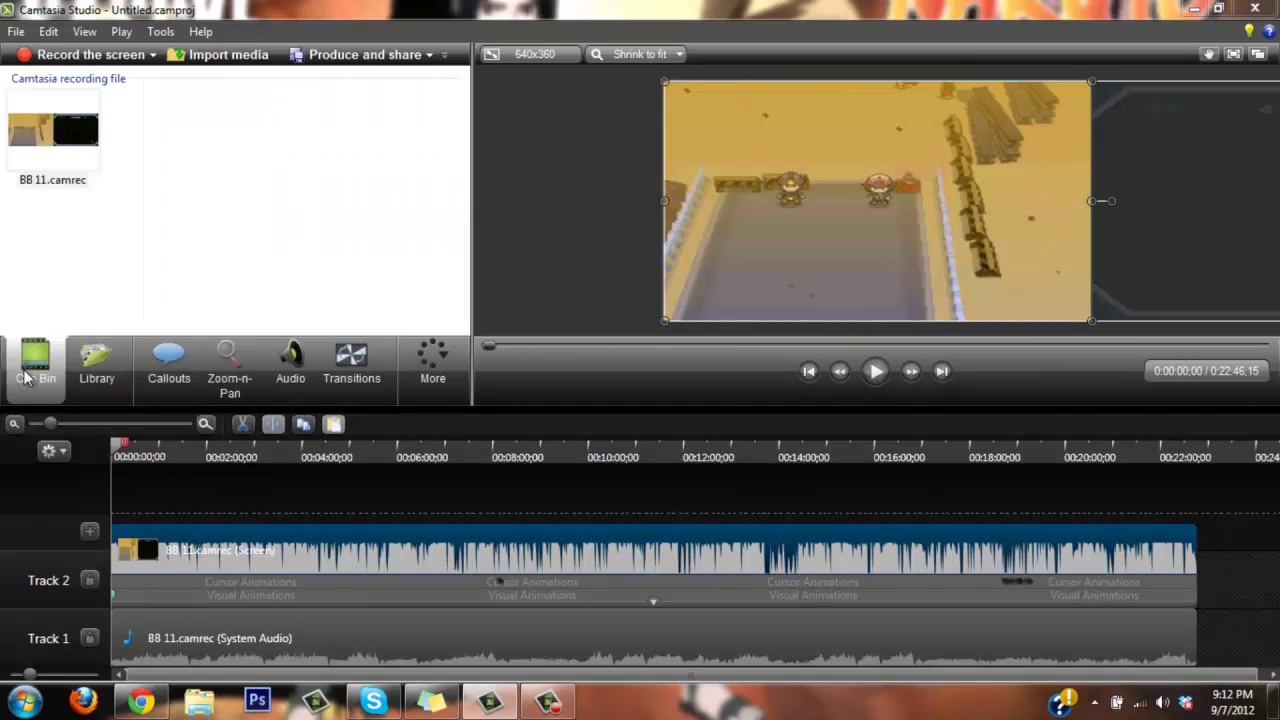
- Start a production using custom production settings
click(366, 58)
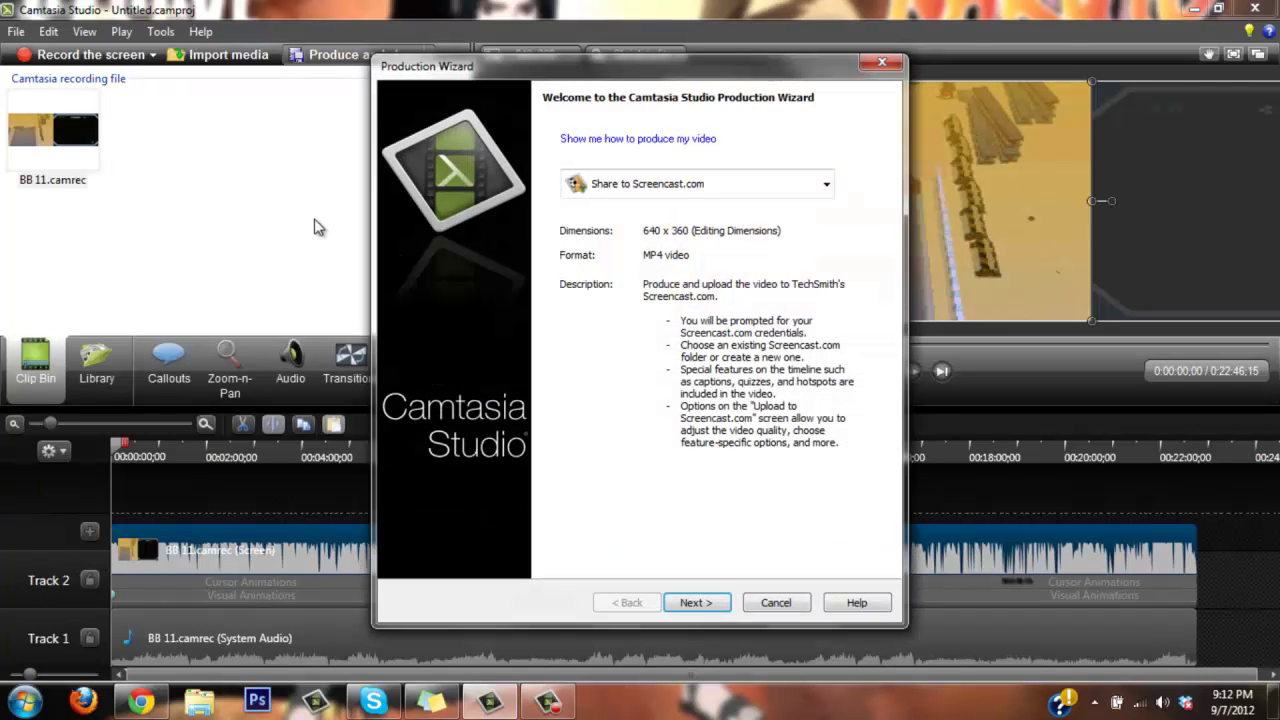
click(756, 184)
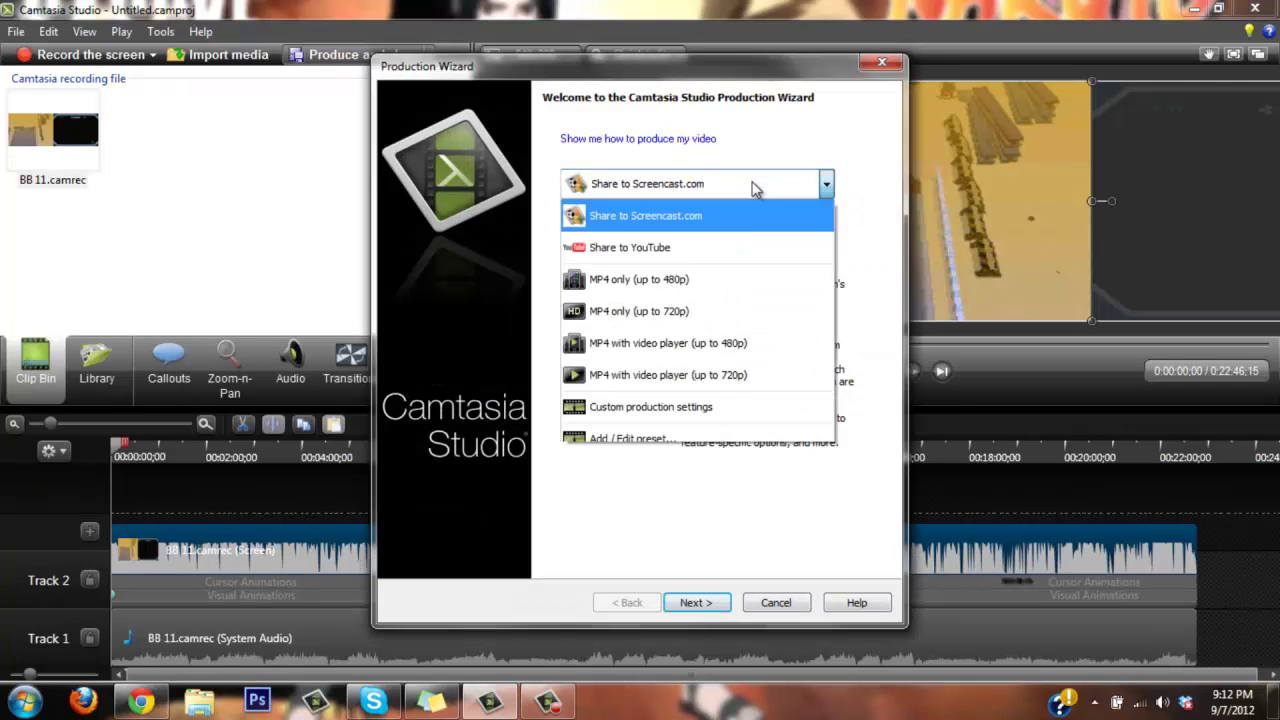
click(679, 414)
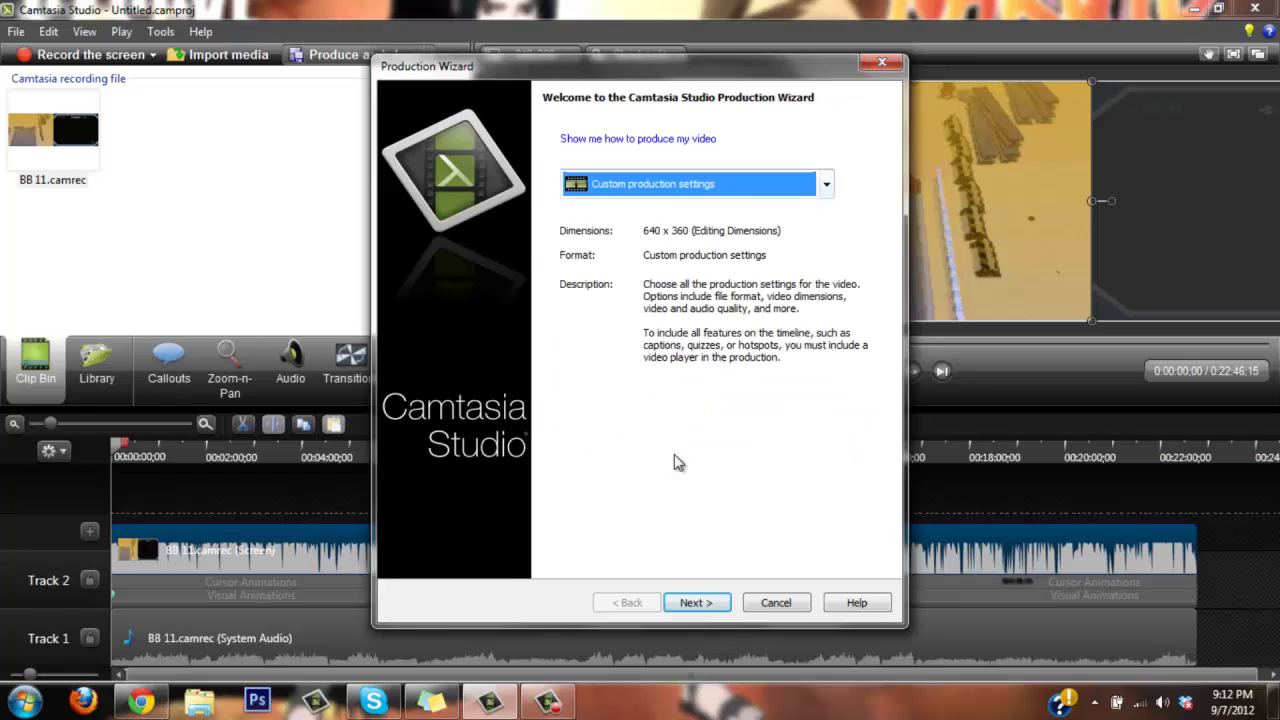
click(690, 608)
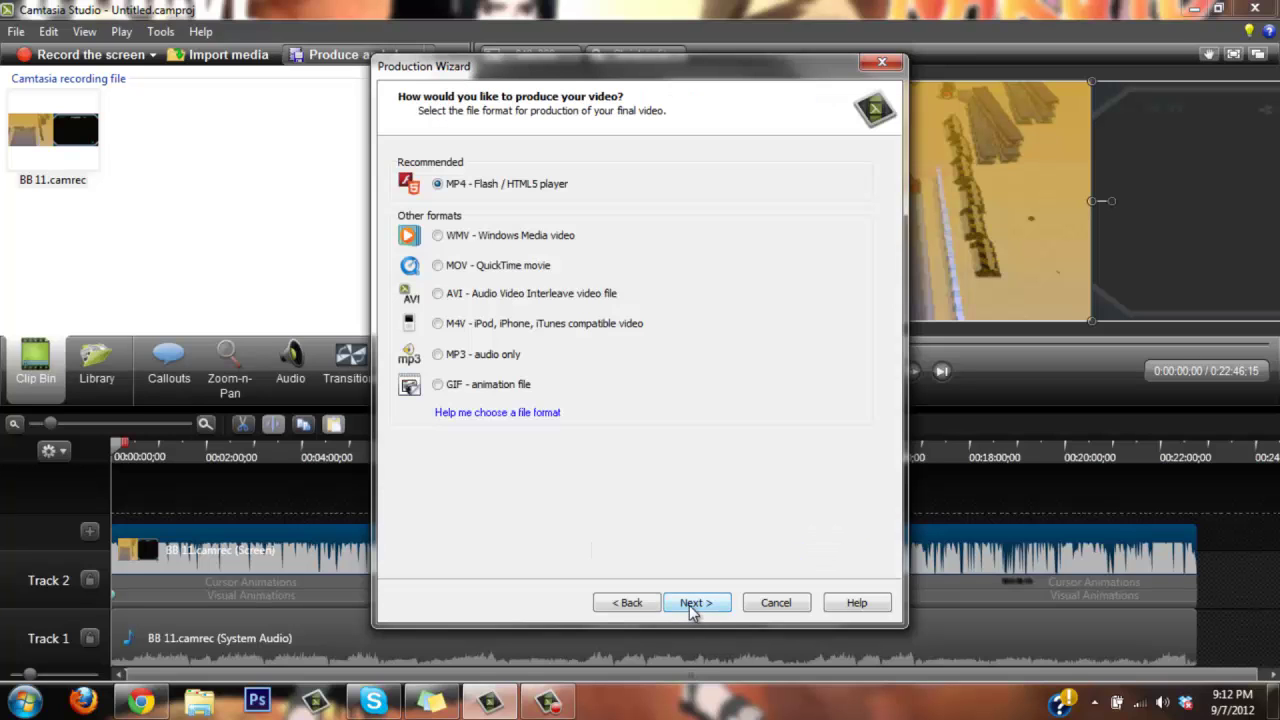
- Render as WMV with the default profile and size, named 11.1
click(488, 238)
click(697, 604)
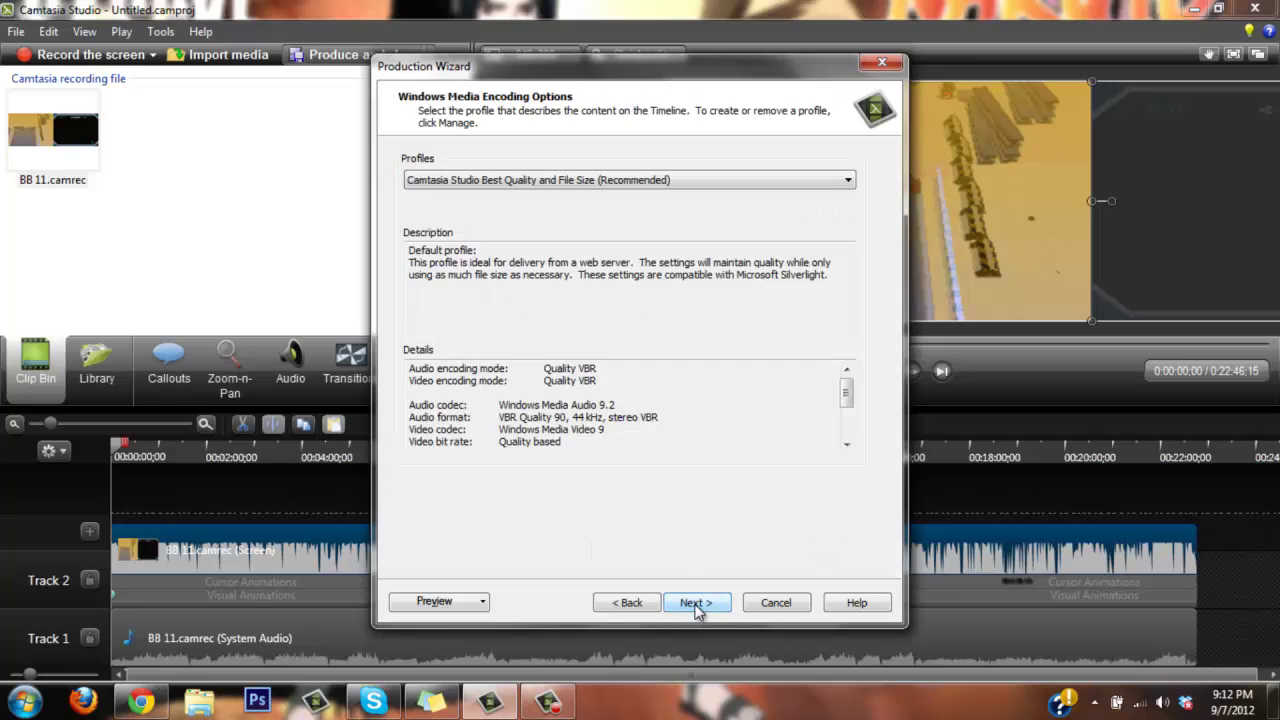
click(697, 605)
click(697, 604)
click(697, 604)
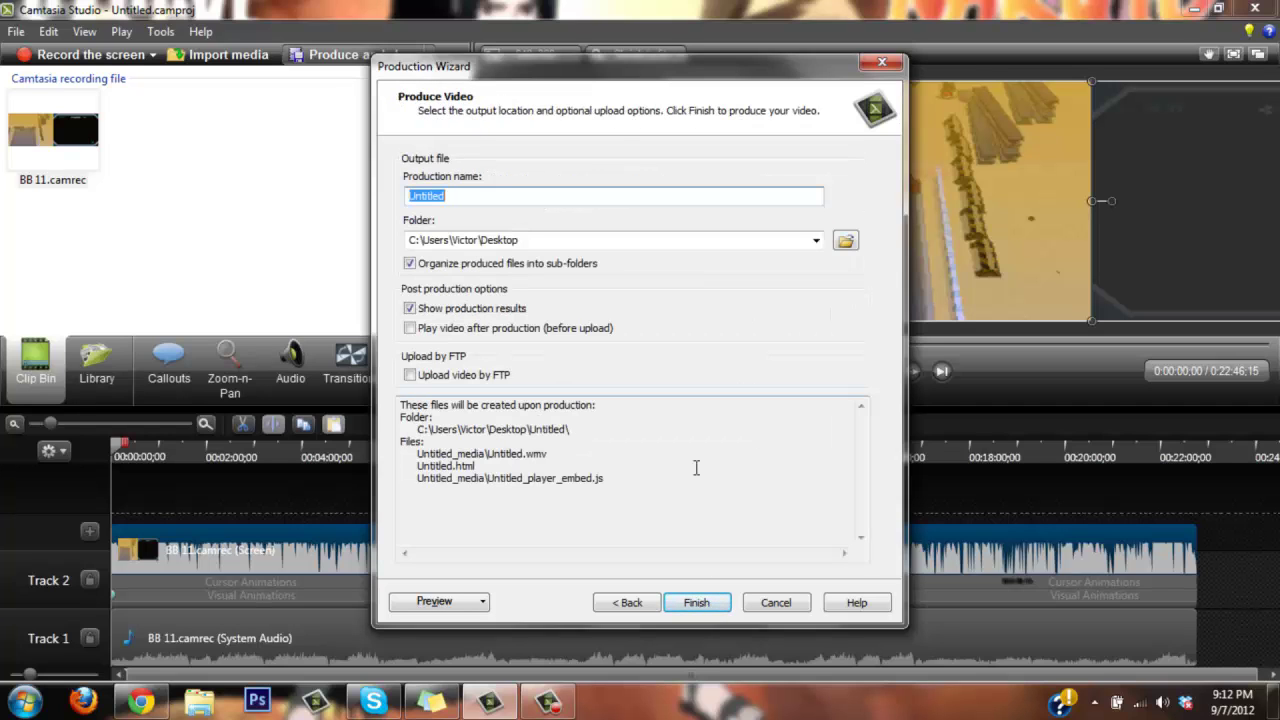
text(11.1)
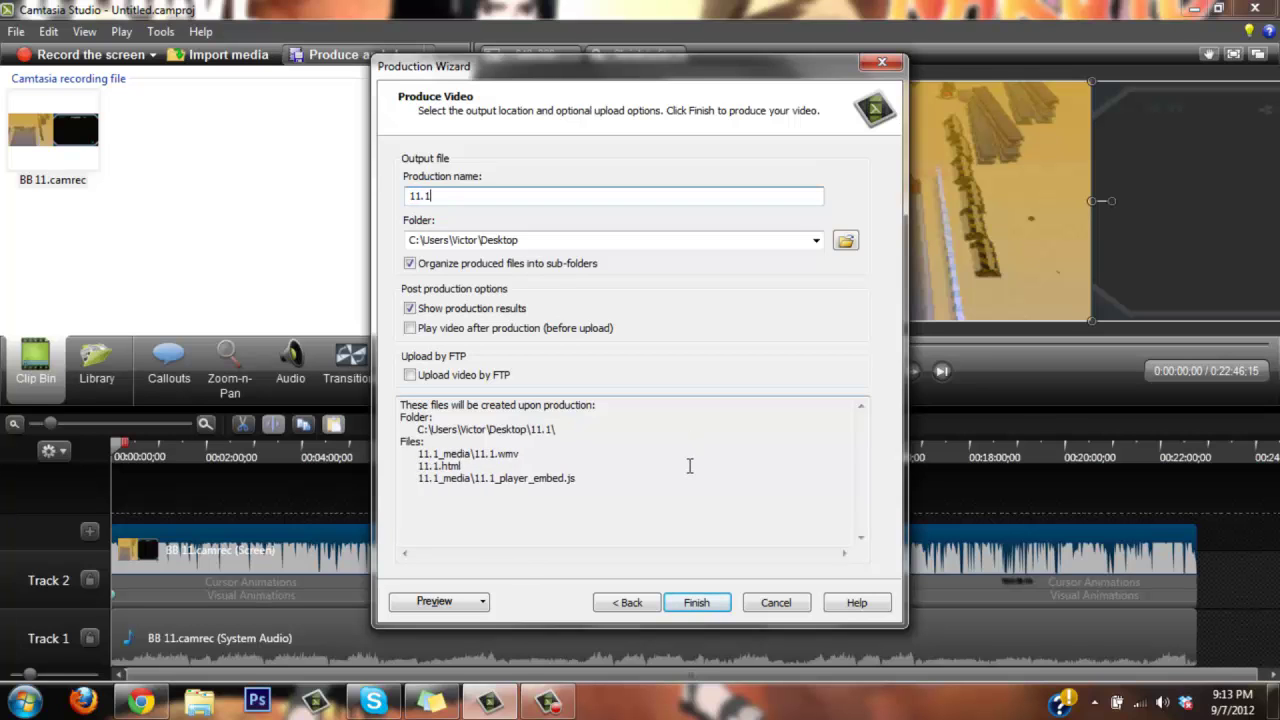
click(694, 603)
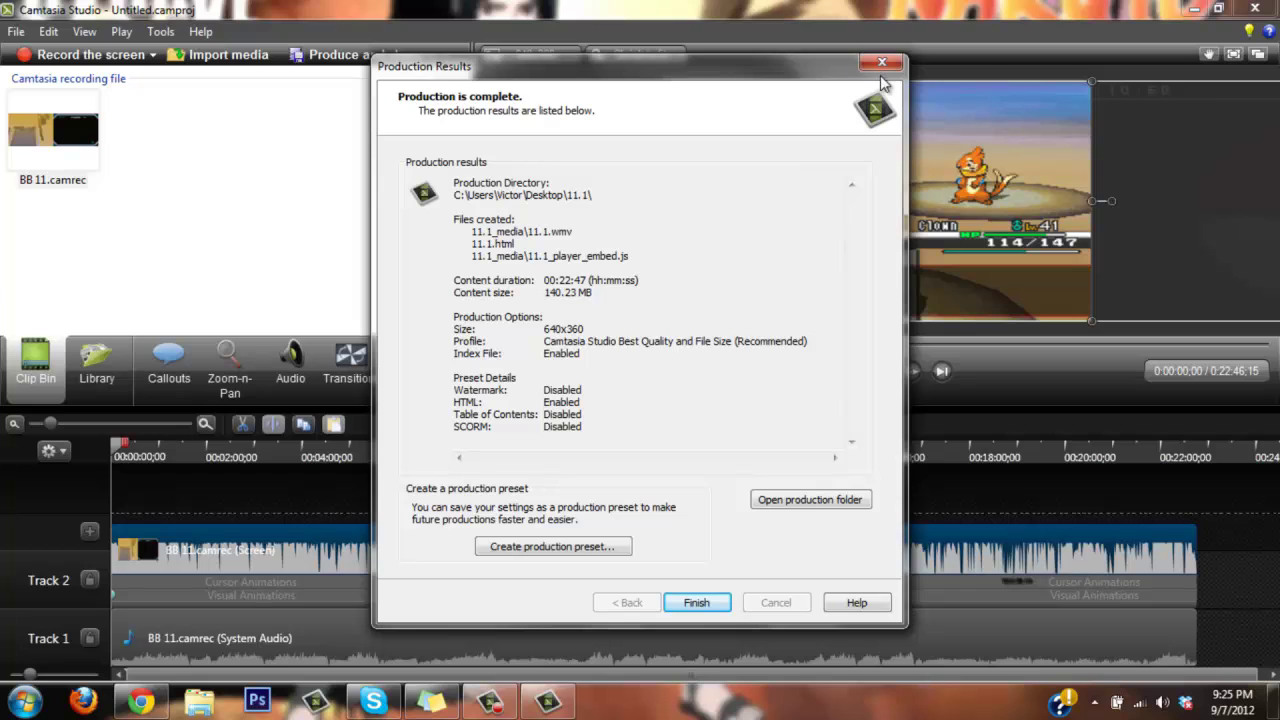
- Close the production results, move the 11.1 desktop folder to the upper right, and restore Camtasia
click(880, 66)
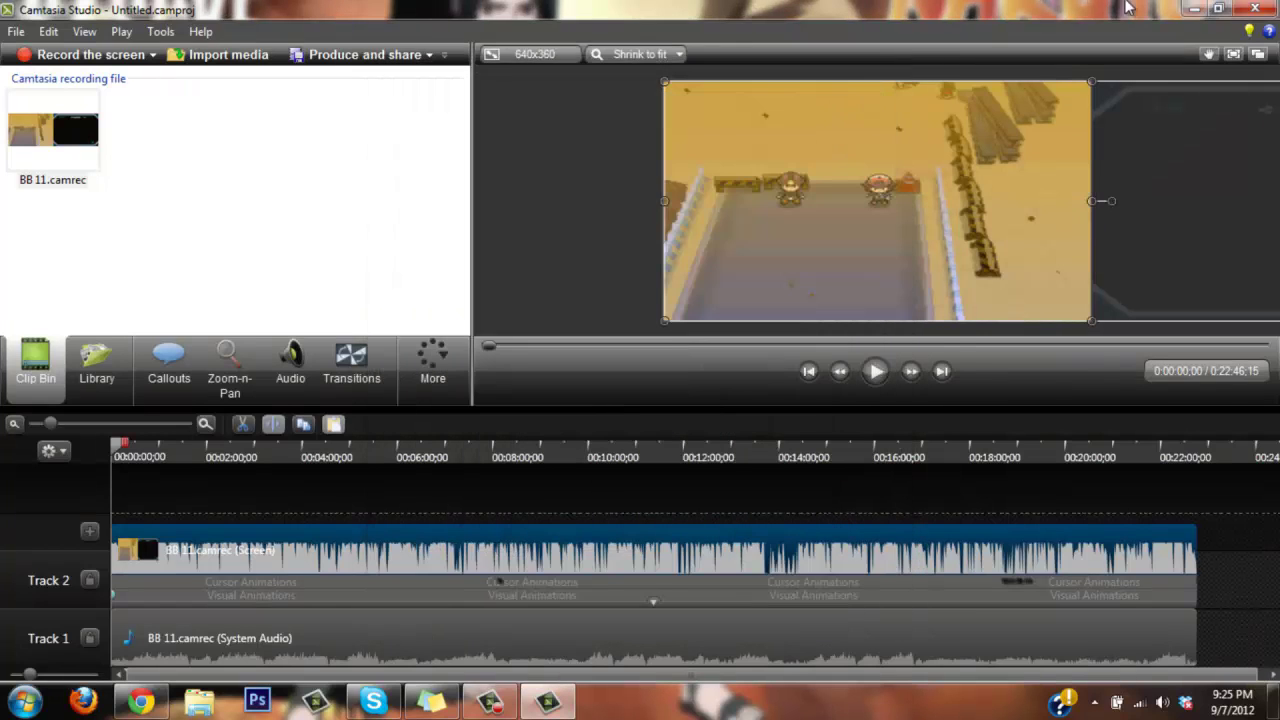
click(1188, 12)
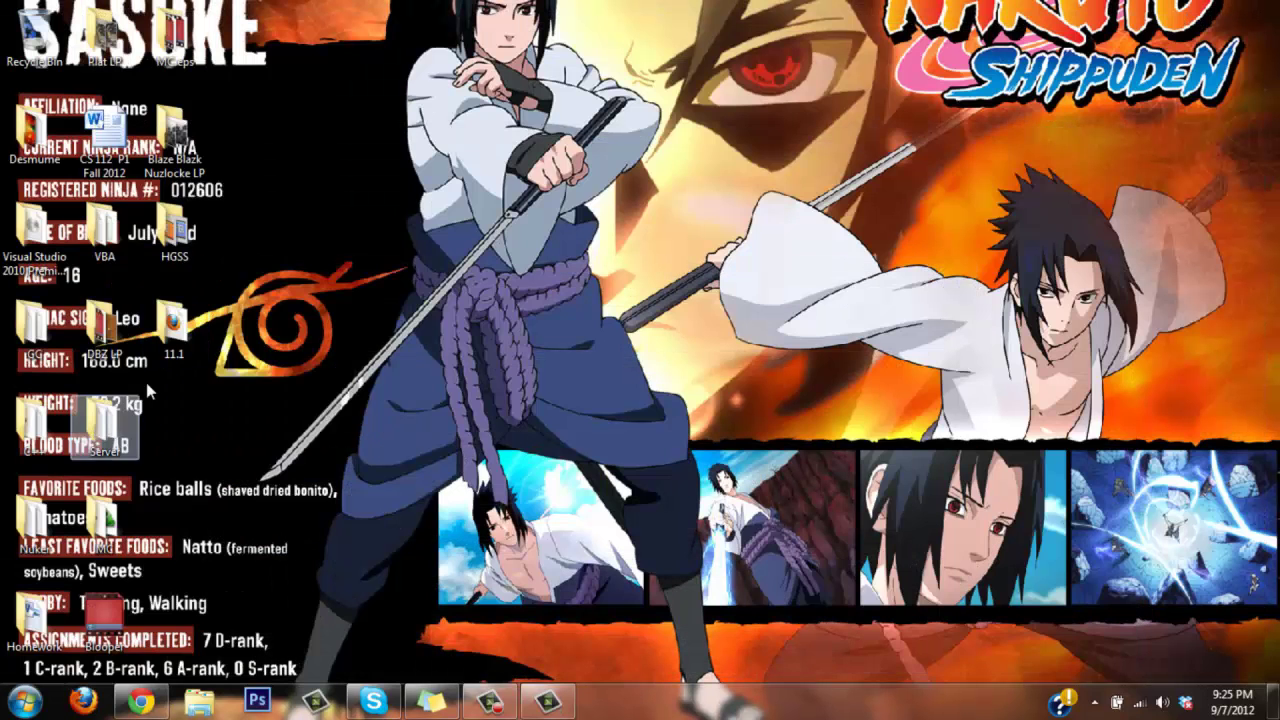
drag(160, 352, 932, 212)
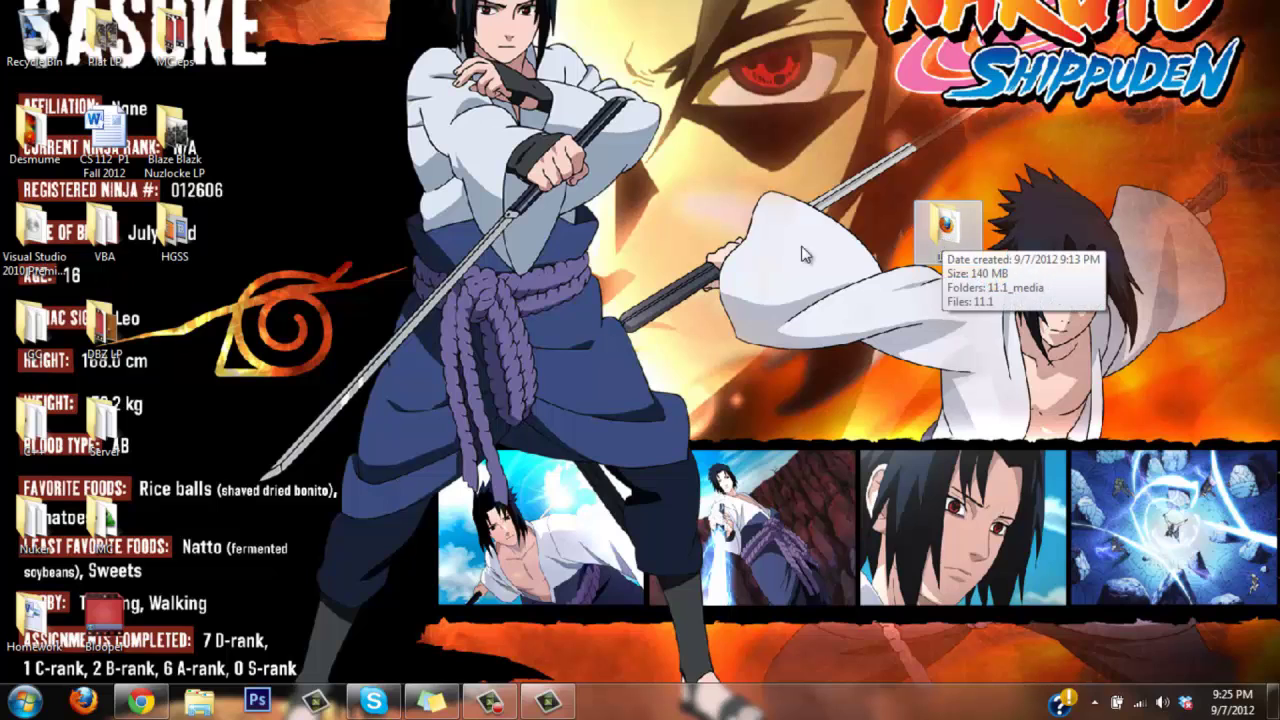
click(548, 703)
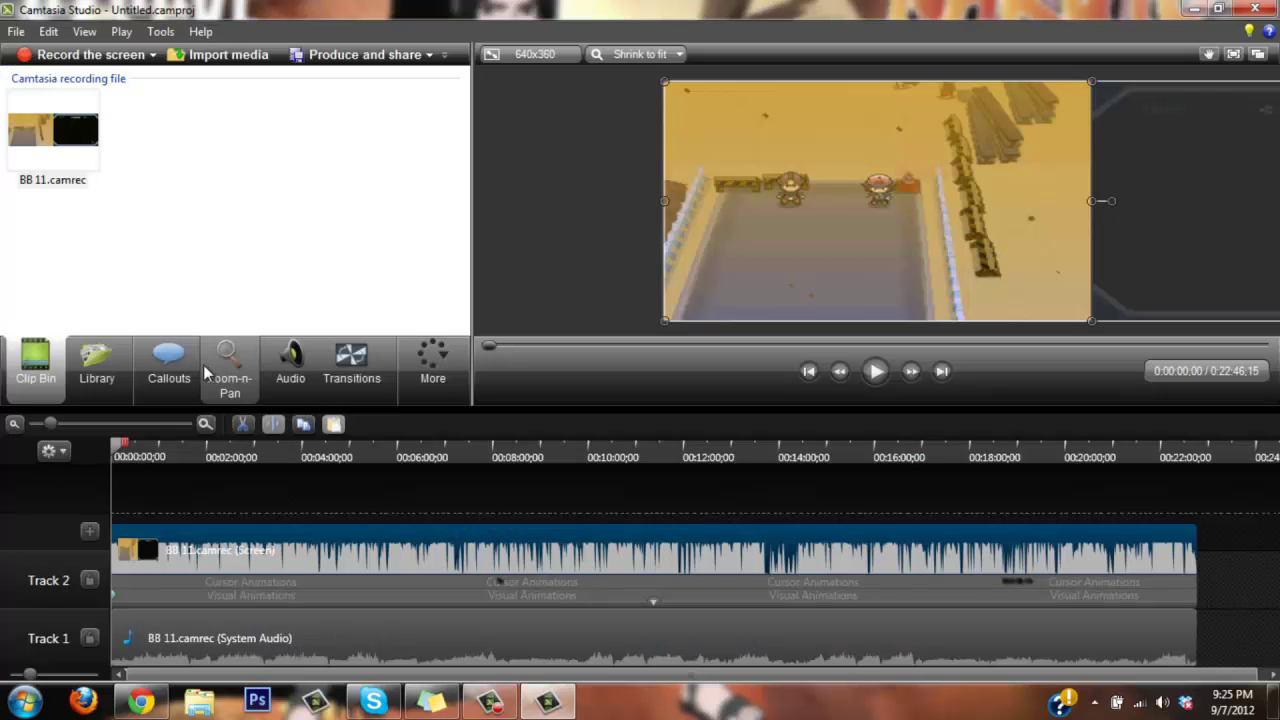
- Frame only the right-hand black DS screen in Zoom-n-Pan and move the playhead near 0:08:04
click(229, 366)
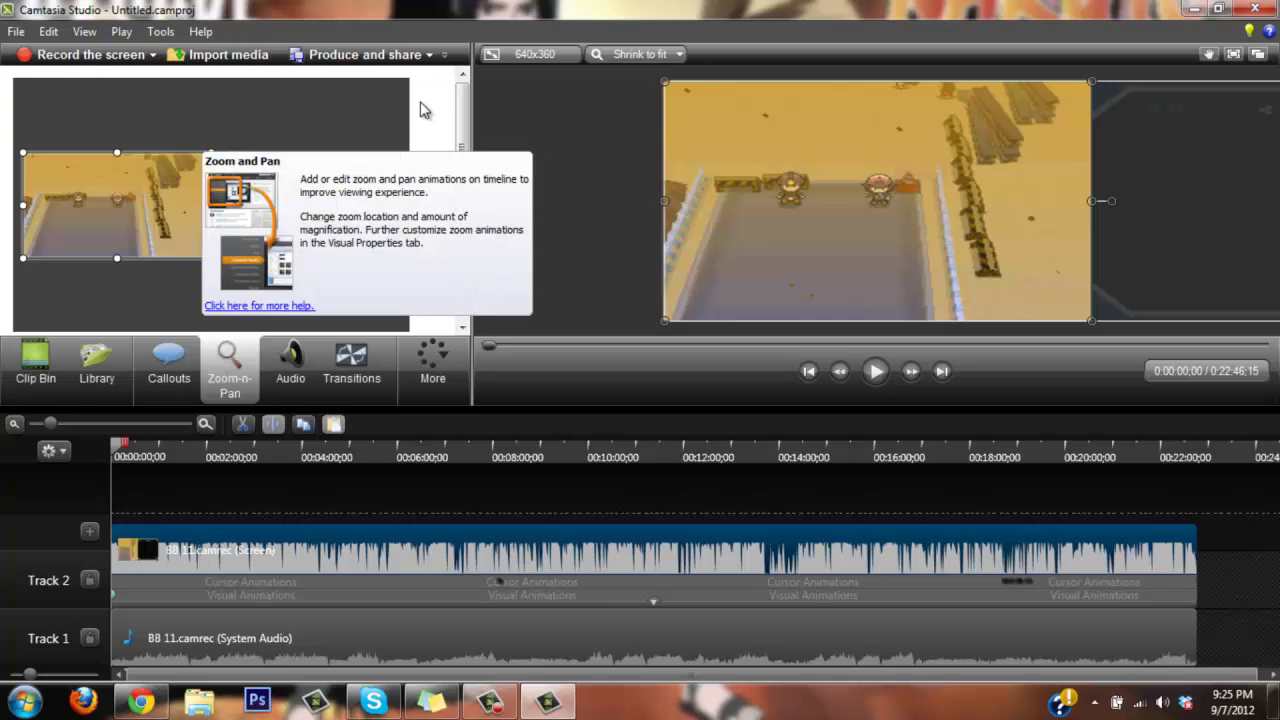
drag(211, 204, 399, 208)
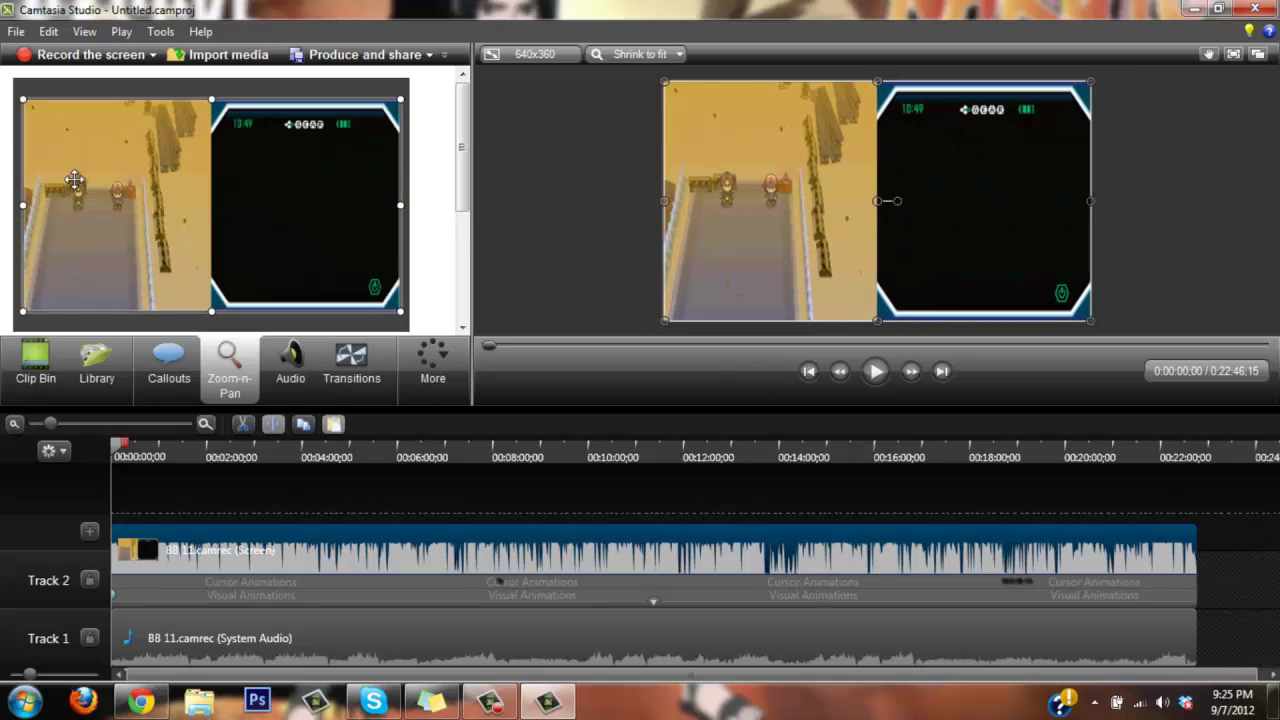
drag(20, 205, 208, 204)
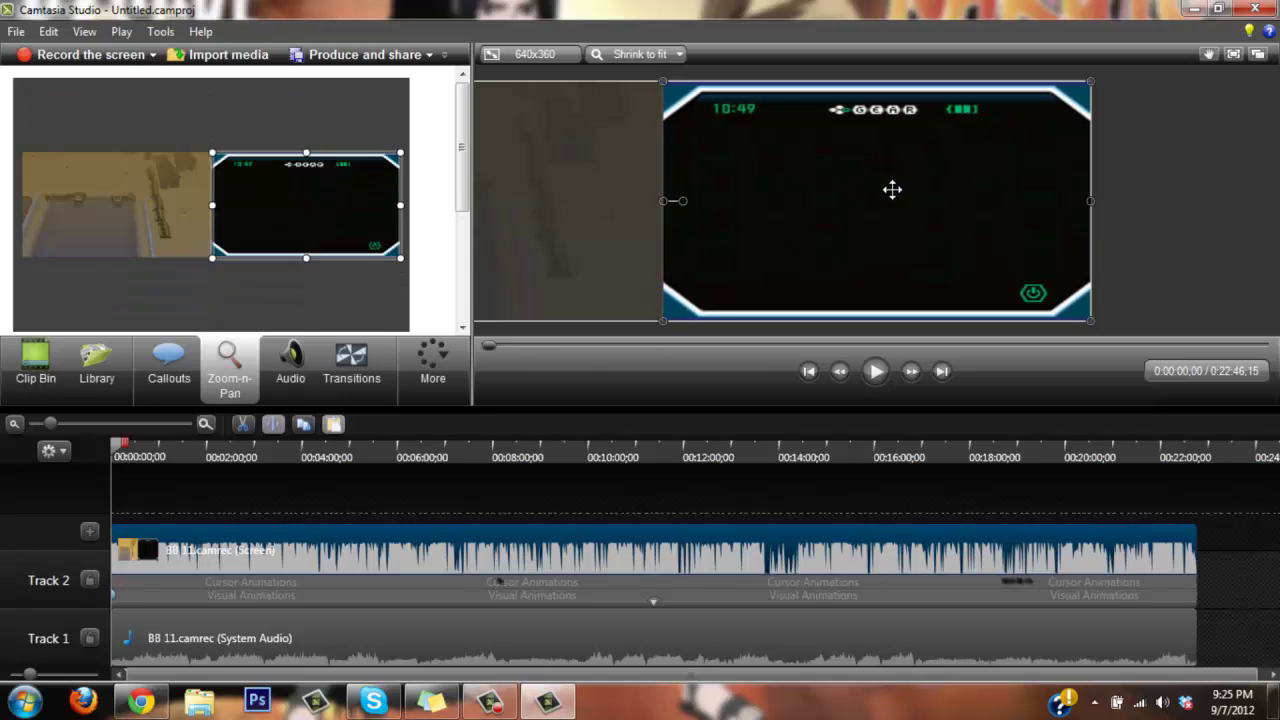
drag(114, 455, 80, 402)
- Produce the video again as WMV with default profile and size, named 11.2
click(380, 54)
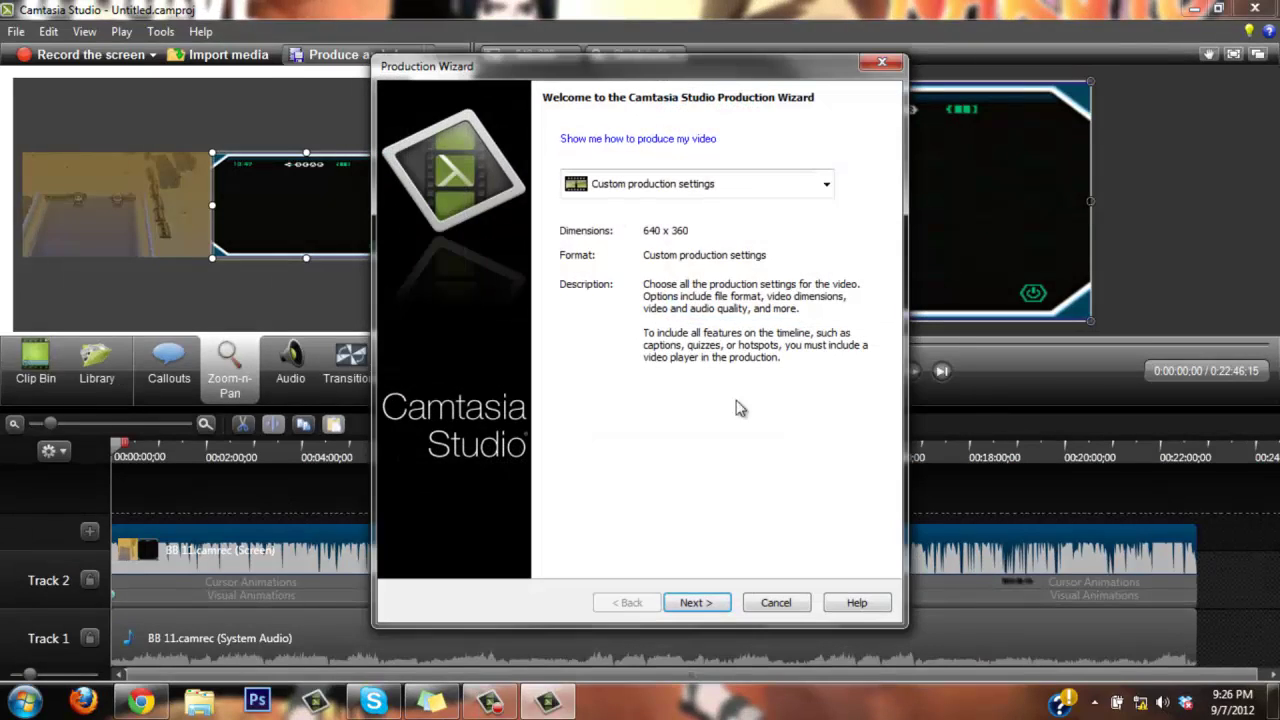
click(697, 602)
click(702, 608)
click(704, 612)
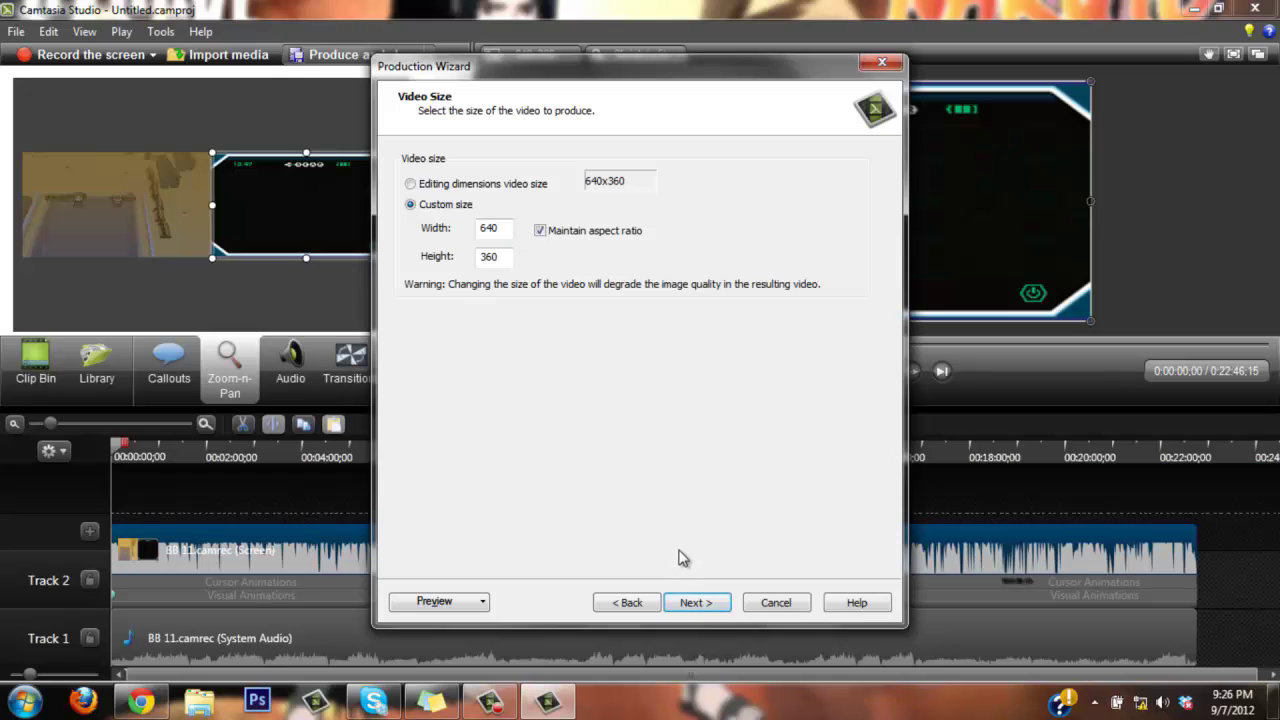
click(693, 604)
click(694, 607)
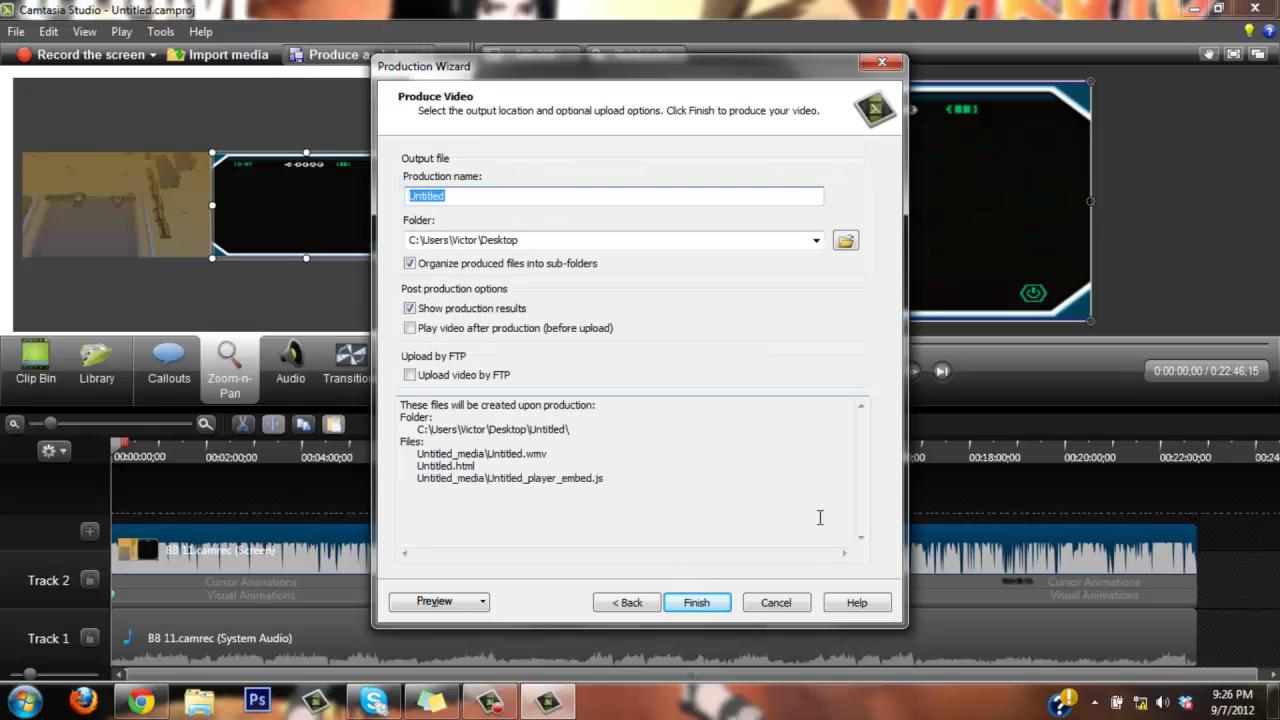
text(11.2)
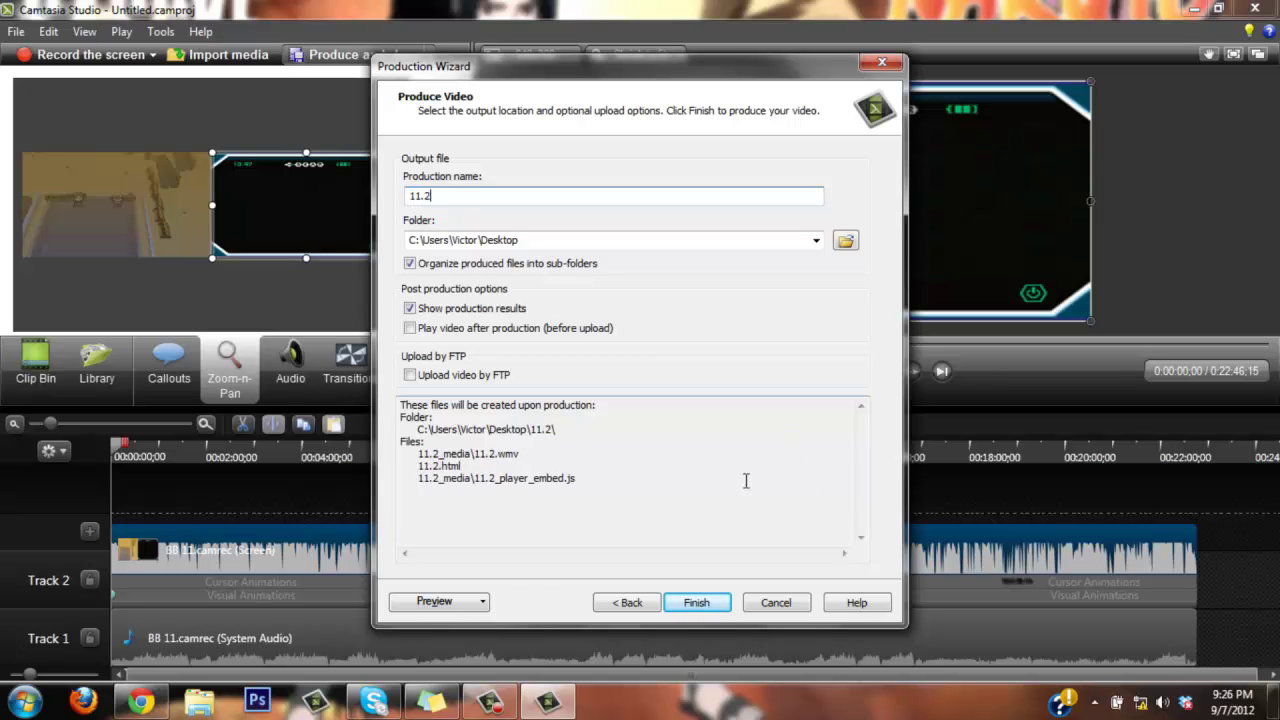
click(697, 603)
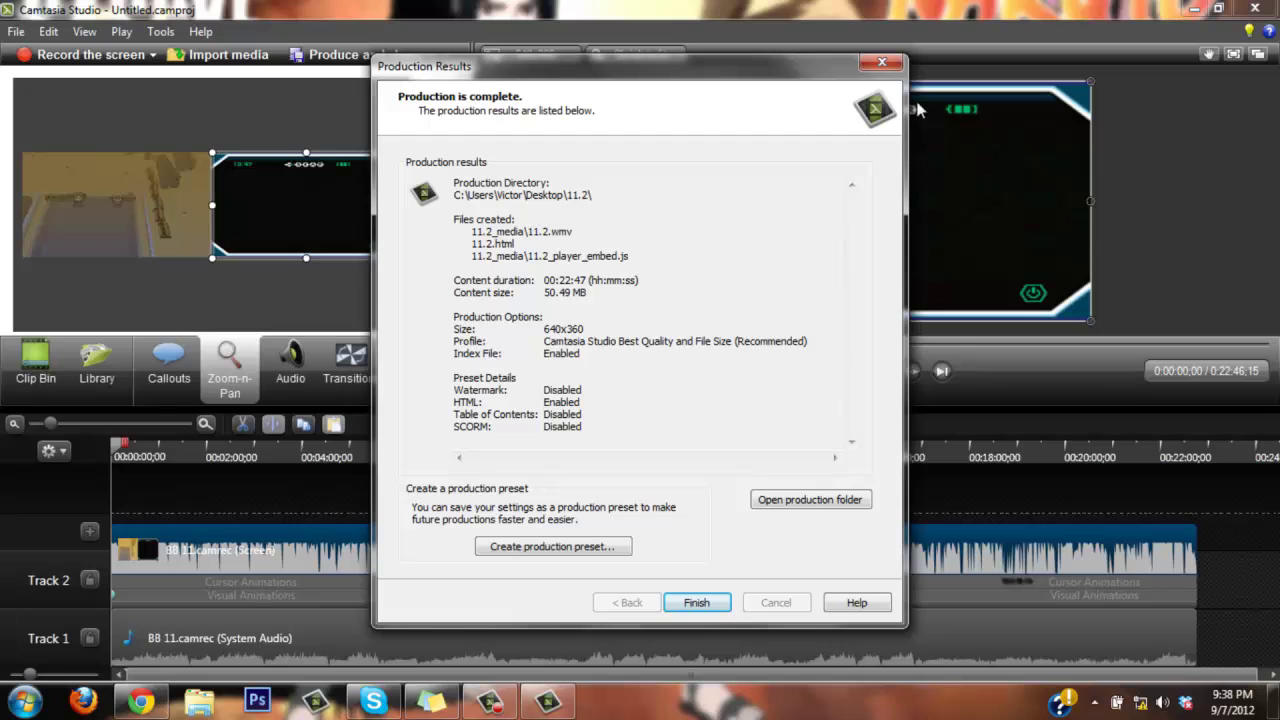
- Close the production results and start a new empty project, discarding changes
click(881, 64)
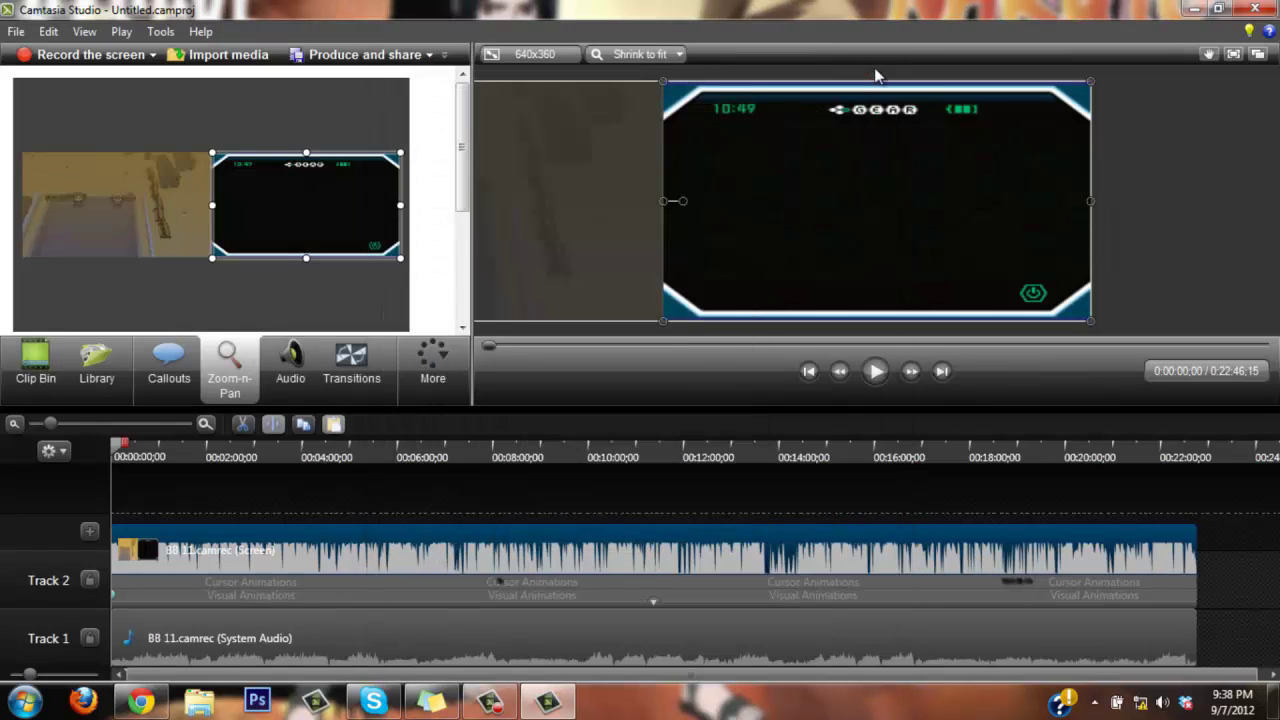
click(17, 36)
click(40, 77)
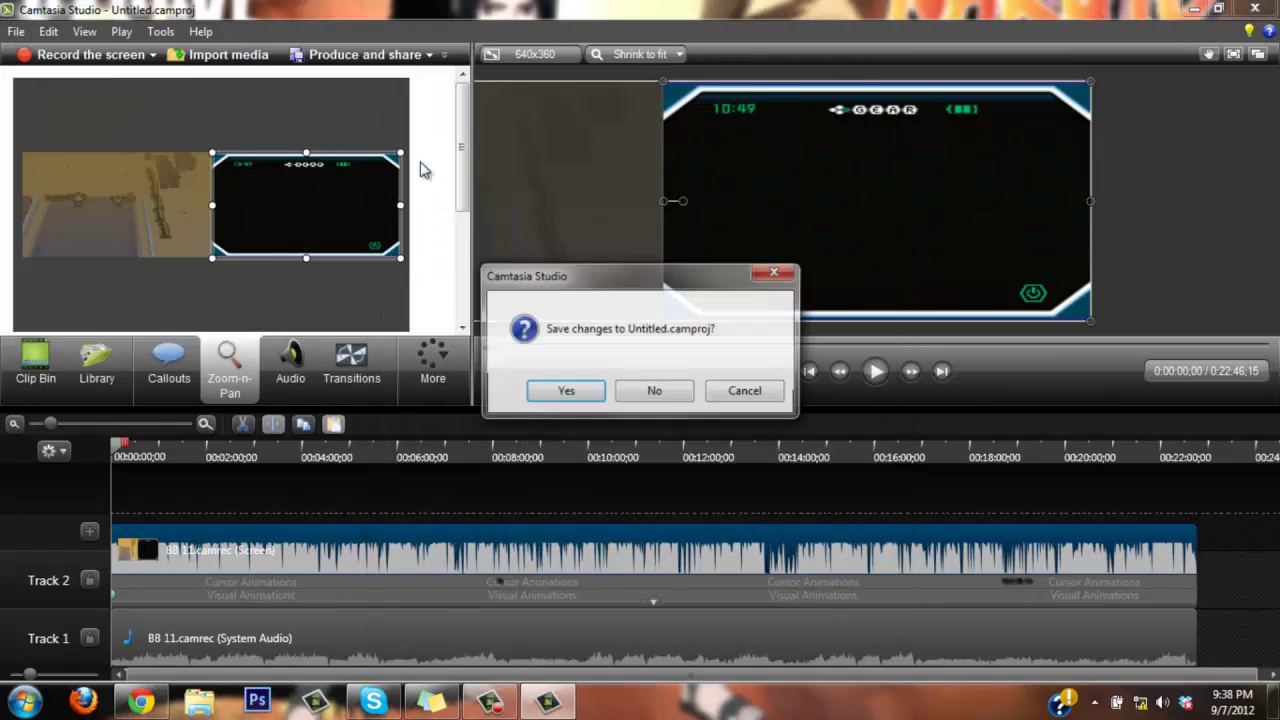
click(776, 272)
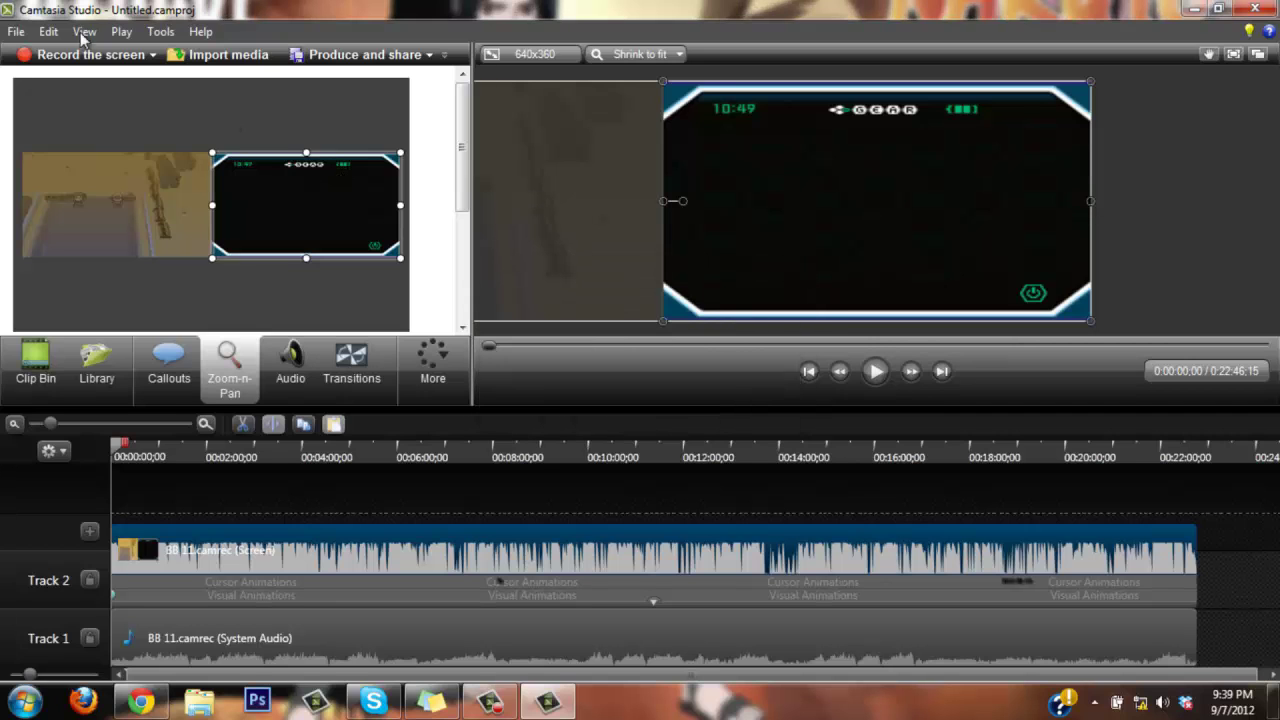
click(16, 31)
click(26, 57)
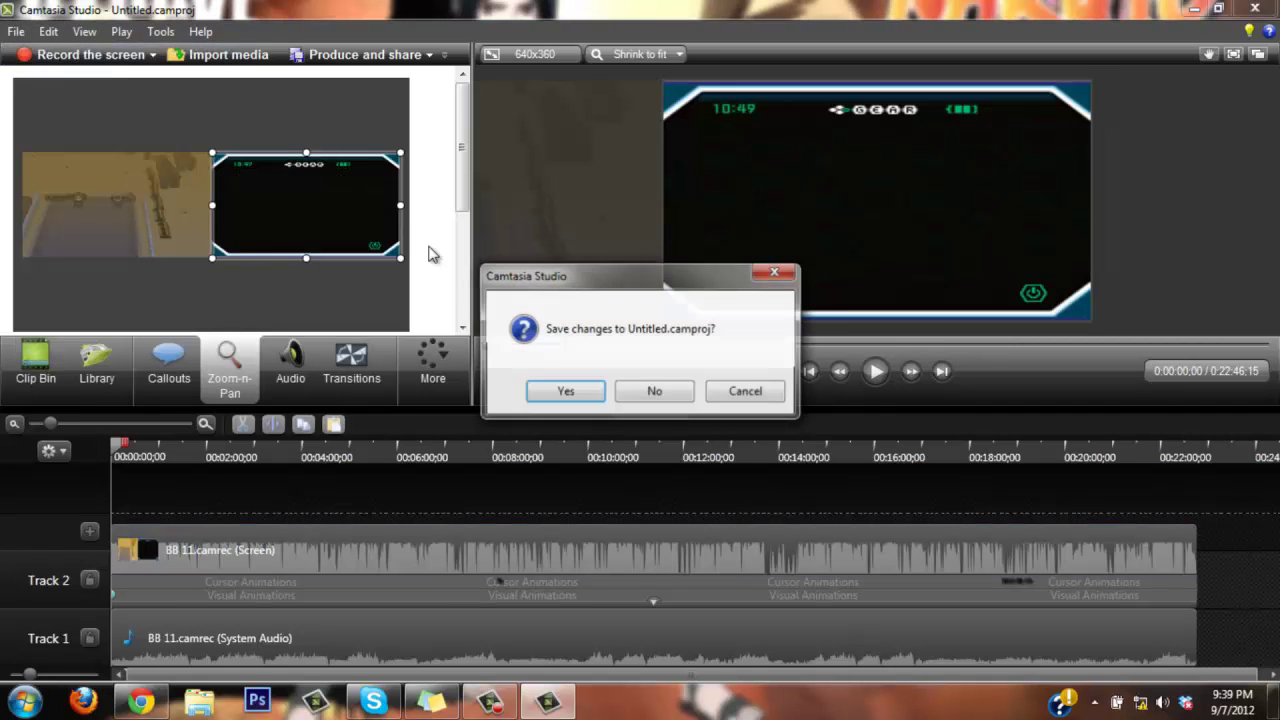
click(636, 392)
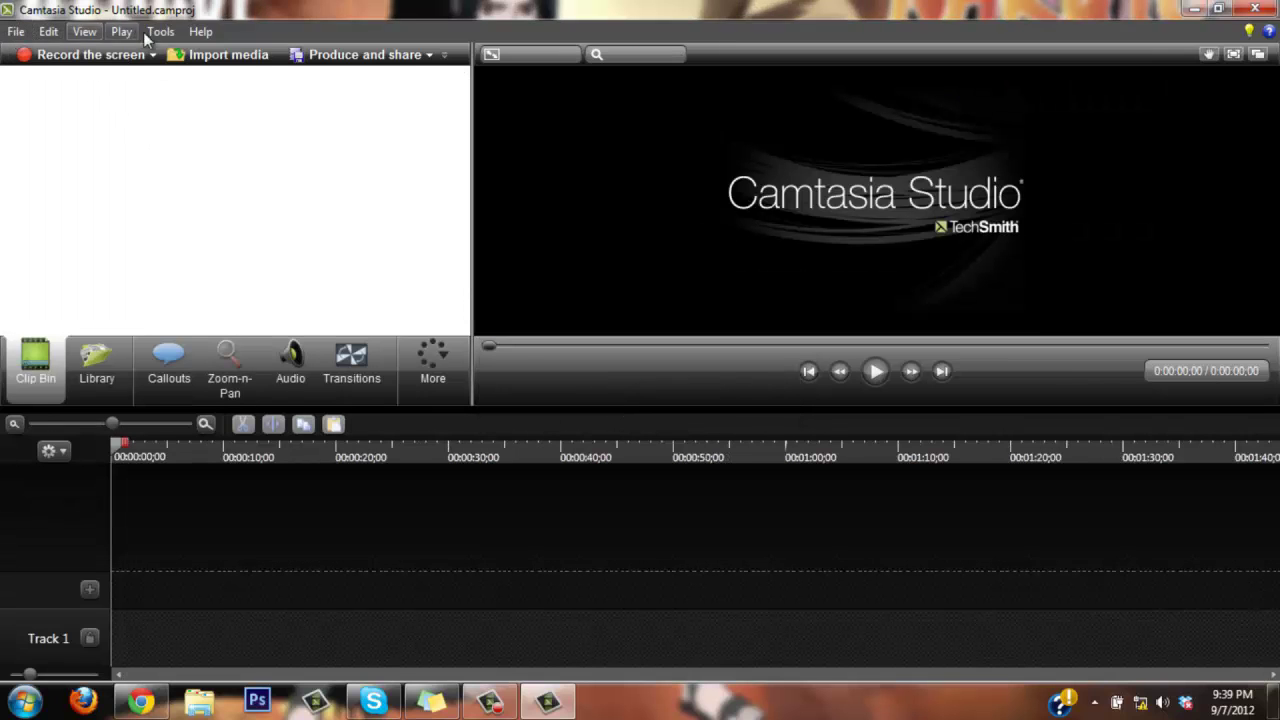
- Import Sidebars.png into the clip bin
click(230, 55)
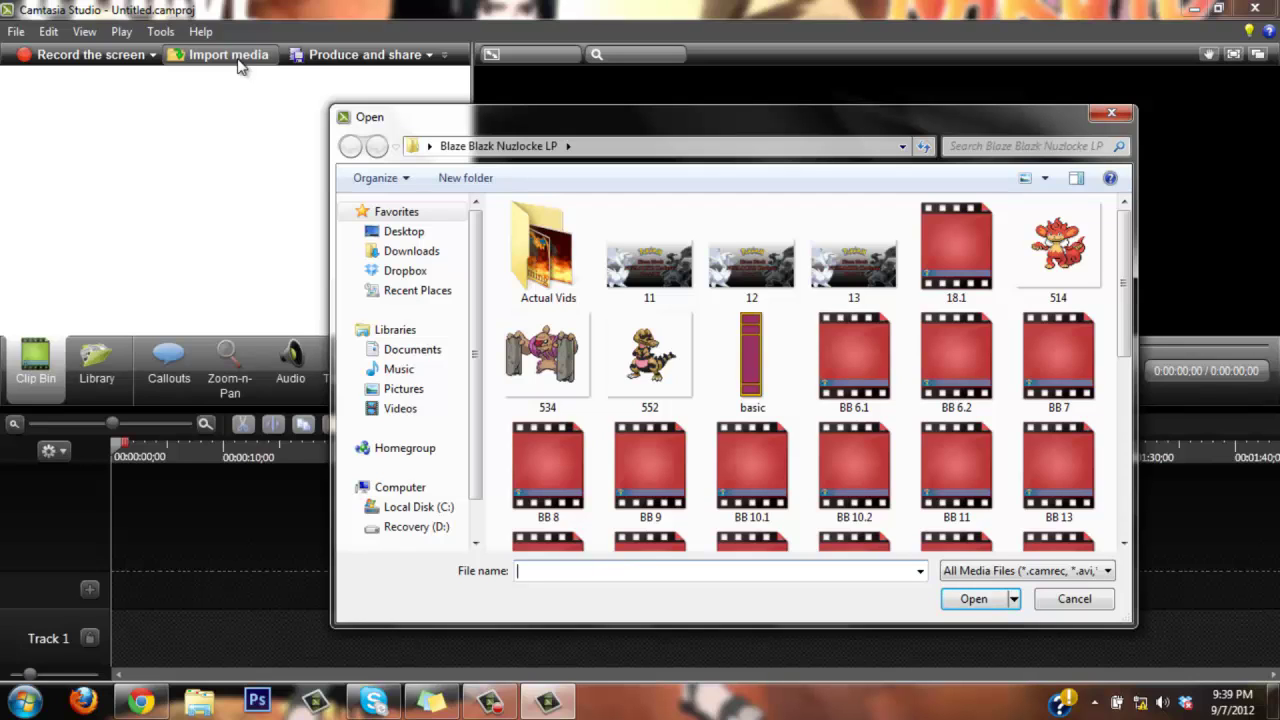
mouse_move(1122, 276)
mouse_down()
mouse_move(1106, 357)
mouse_move(1101, 285)
mouse_up()
scroll(1101, 285, down, 5)
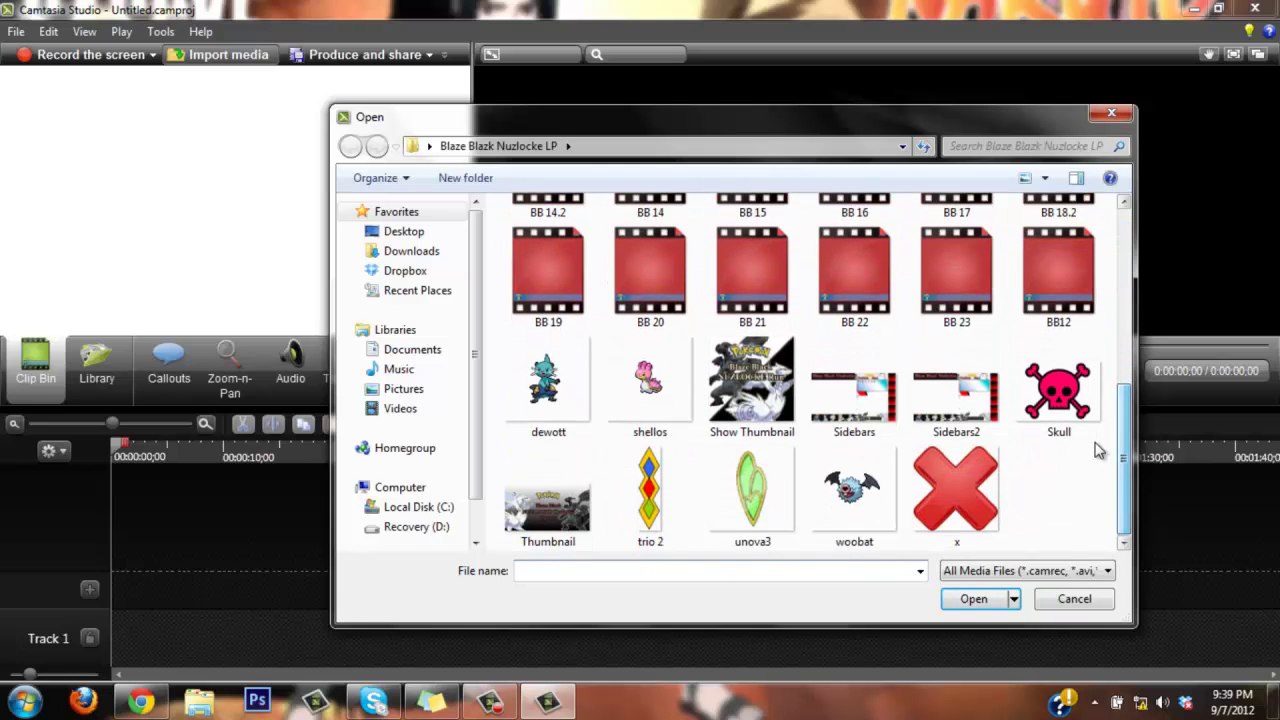
double_click(860, 420)
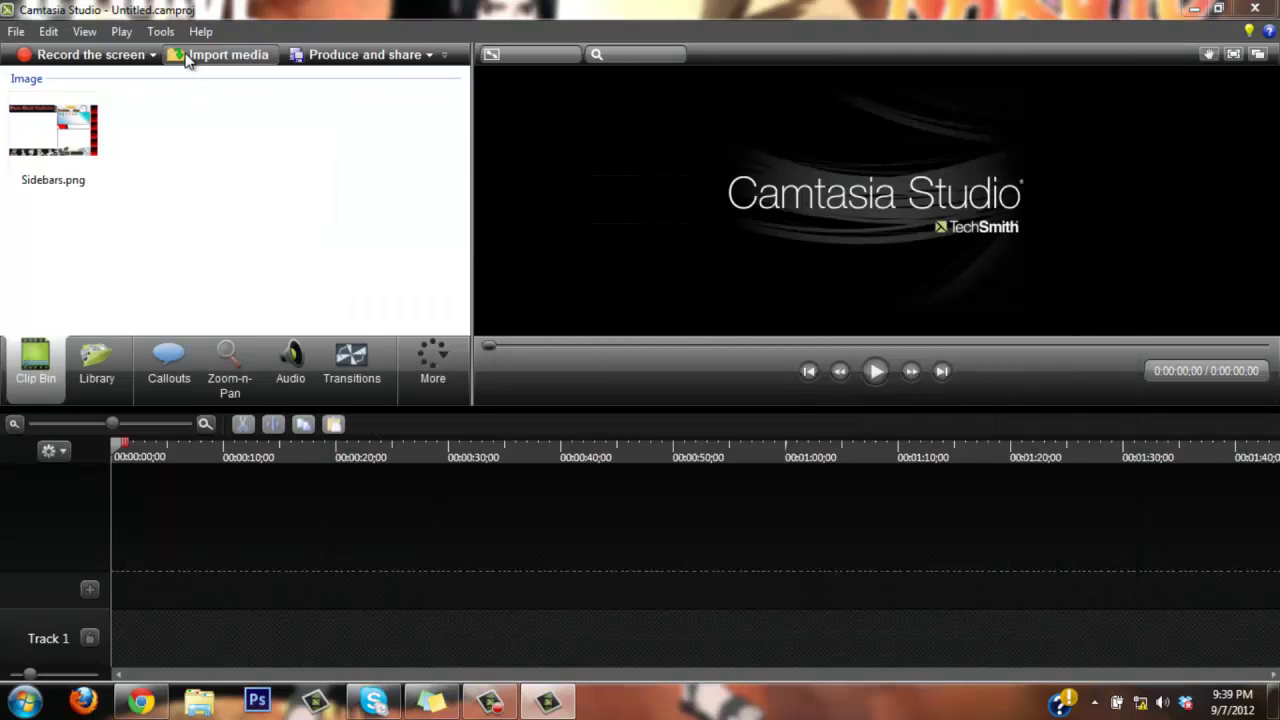
- Import 11.1.wmv from Desktop > 11.1 > 11.1_media
click(185, 56)
click(400, 232)
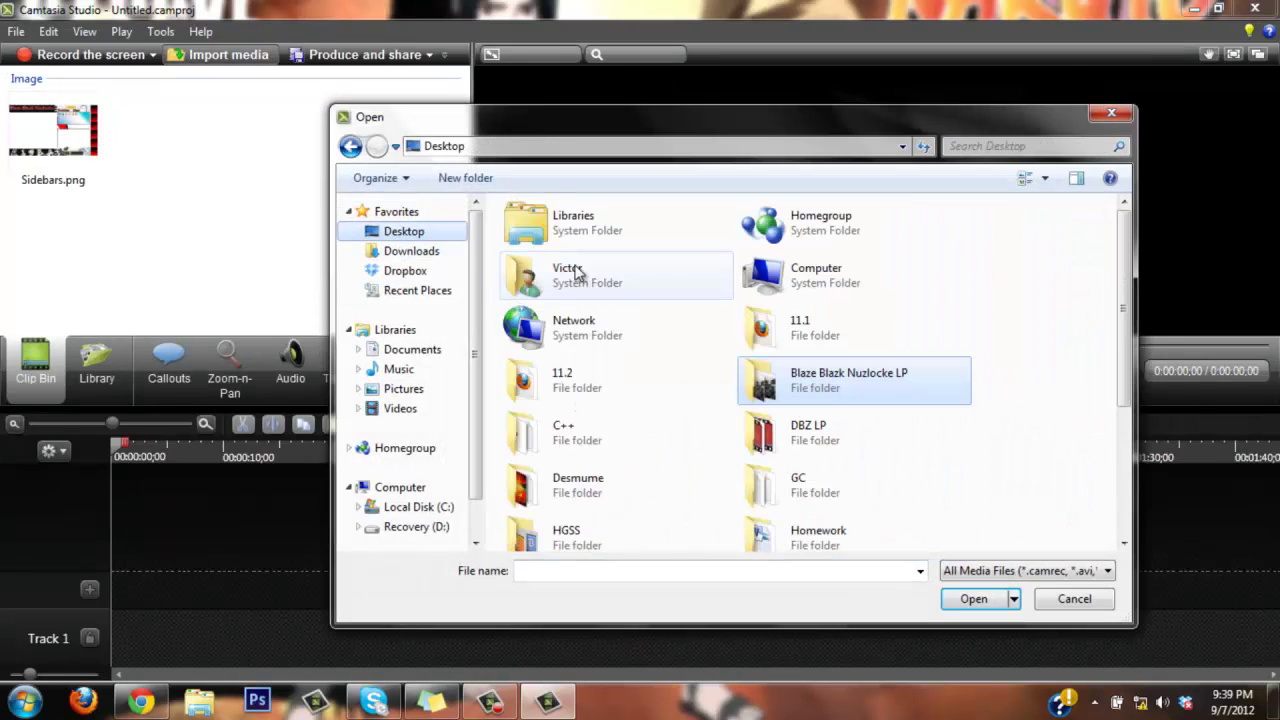
double_click(806, 328)
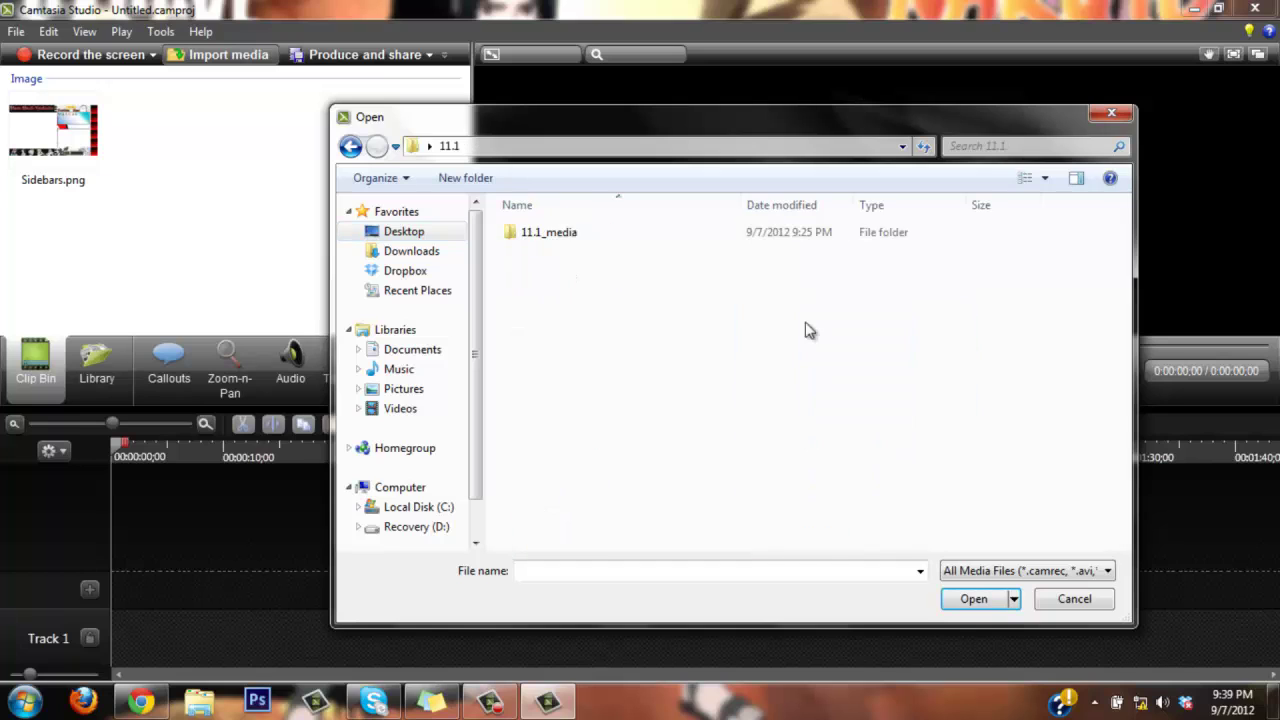
double_click(520, 231)
click(537, 248)
double_click(537, 248)
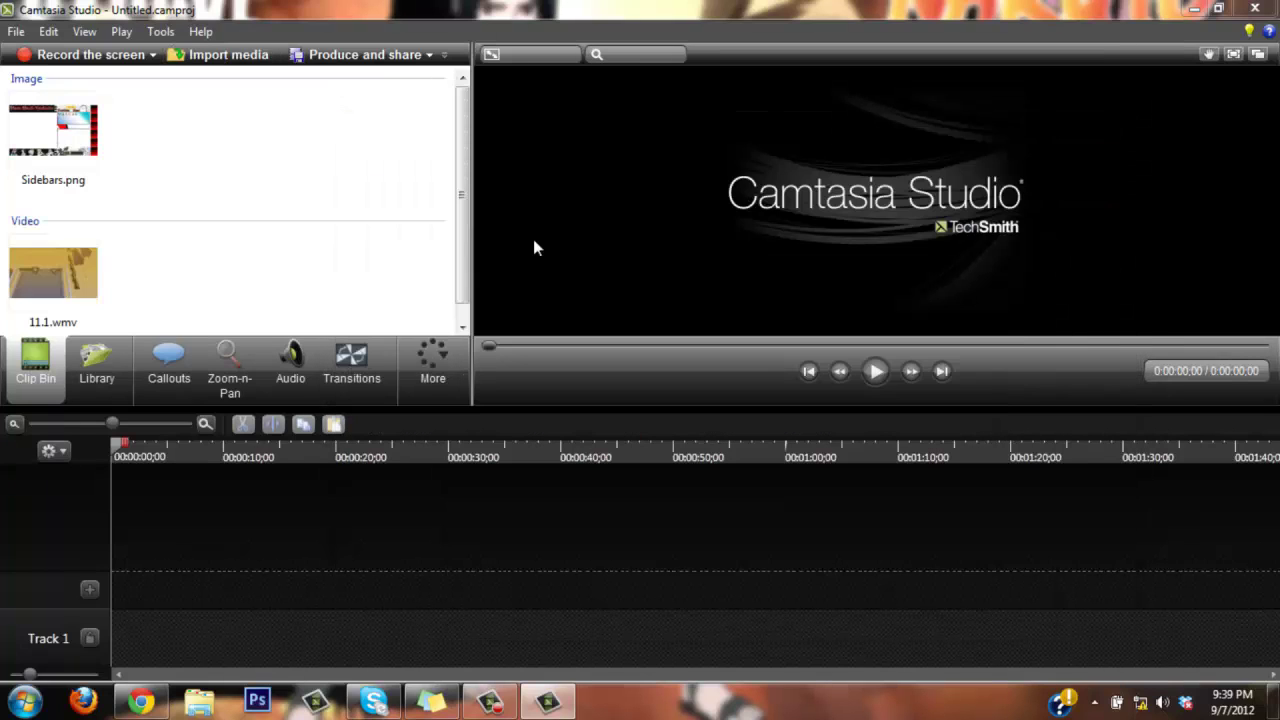
- Import 11.2.wmv from Desktop > 11.2 > 11.2_media
click(190, 54)
click(390, 231)
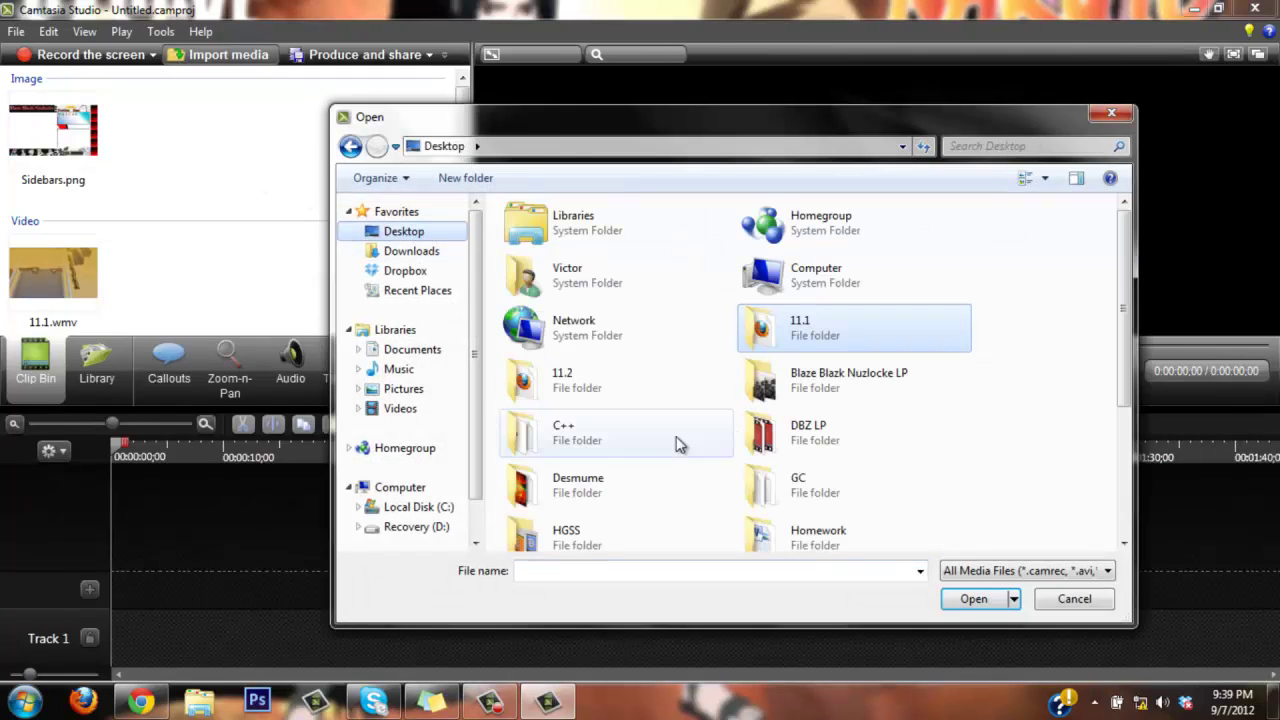
double_click(603, 393)
double_click(540, 244)
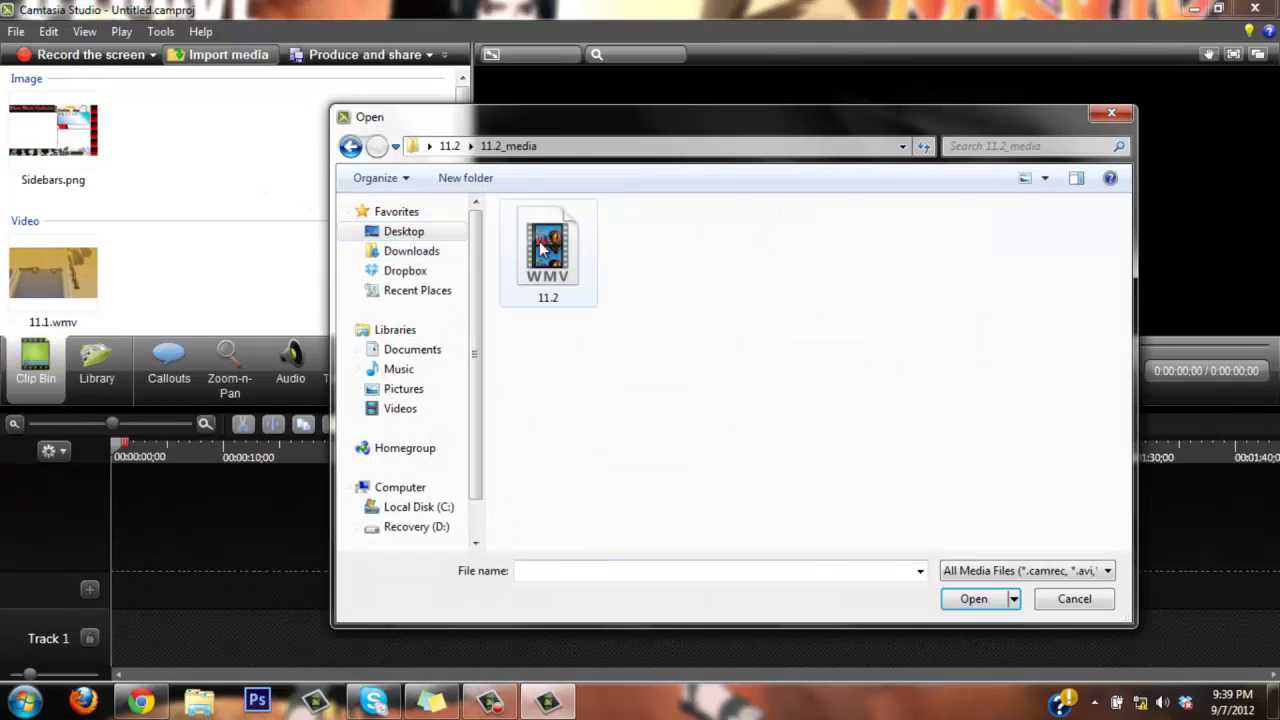
double_click(541, 253)
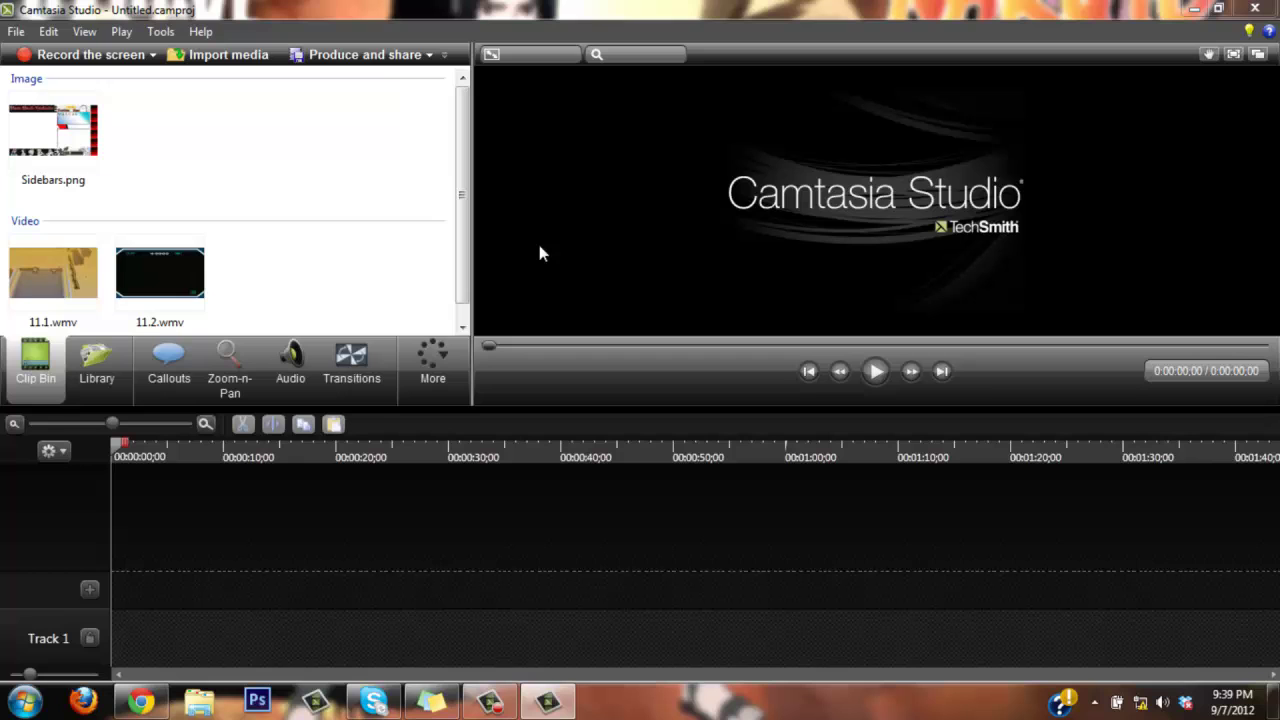
- Import the MCFGaming's Intro video from the Plat LP folder
click(205, 55)
click(418, 233)
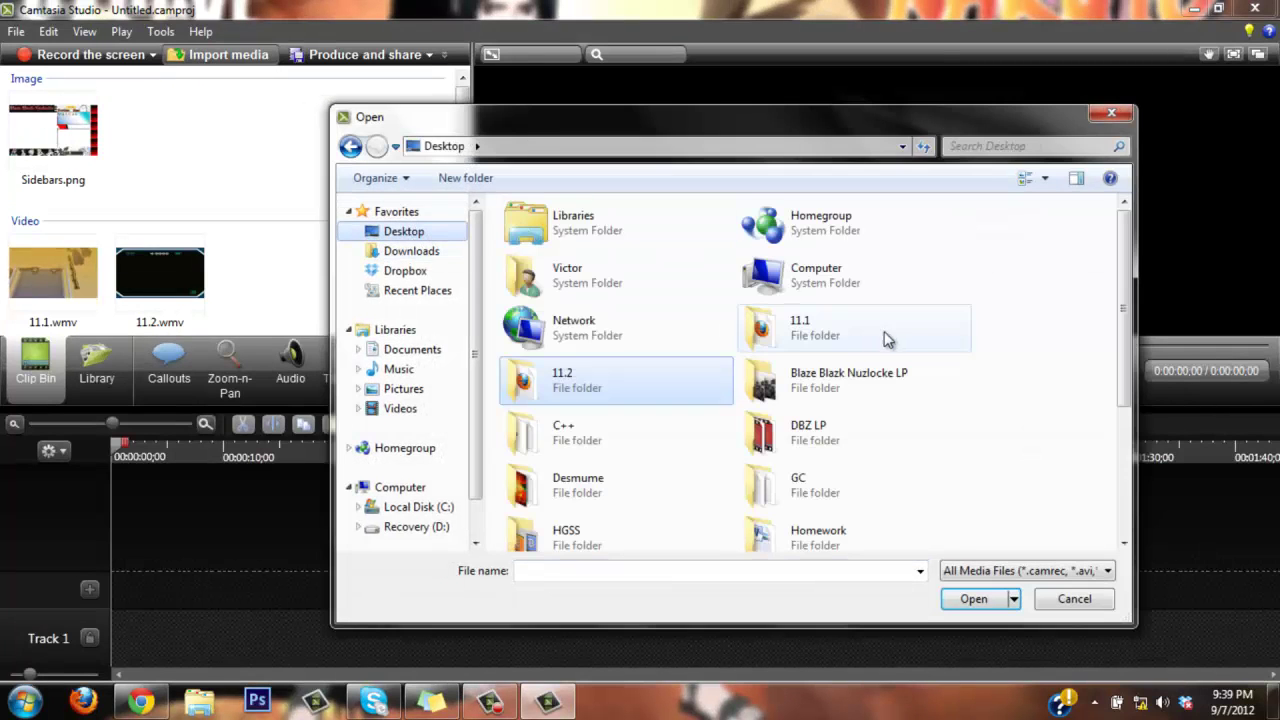
drag(1128, 338, 1117, 400)
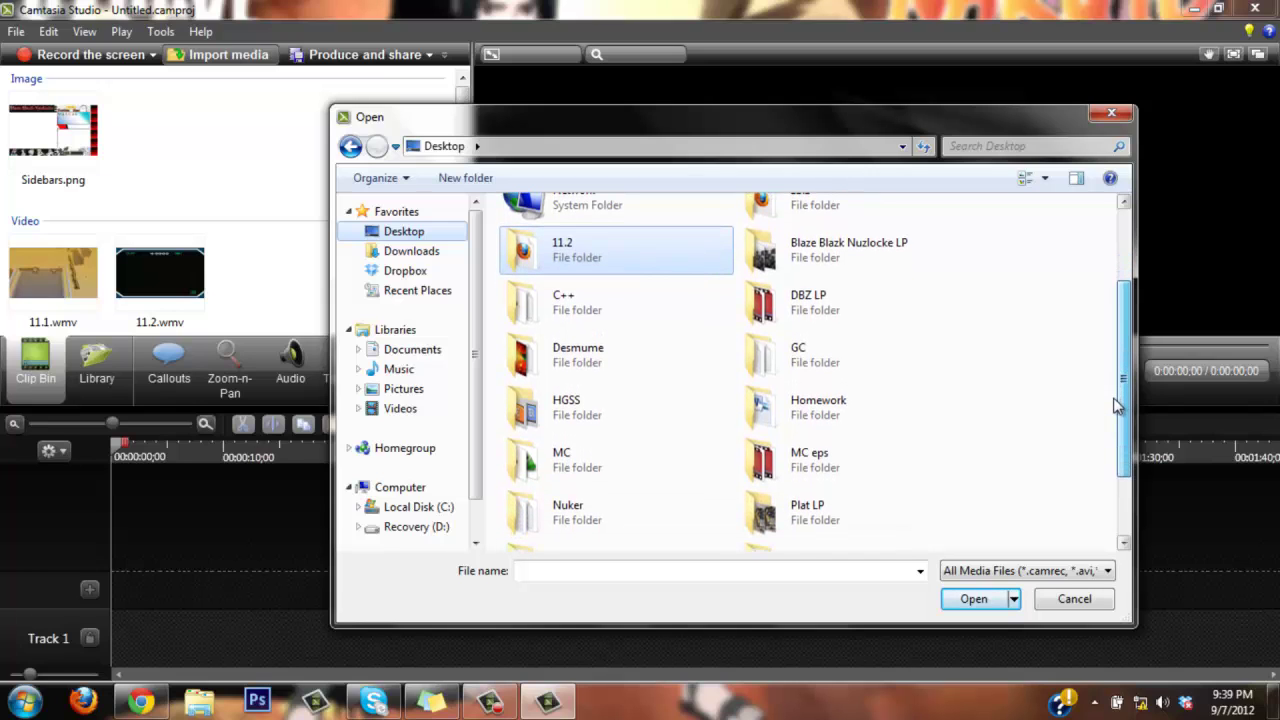
double_click(850, 510)
drag(1130, 285, 1126, 390)
double_click(680, 330)
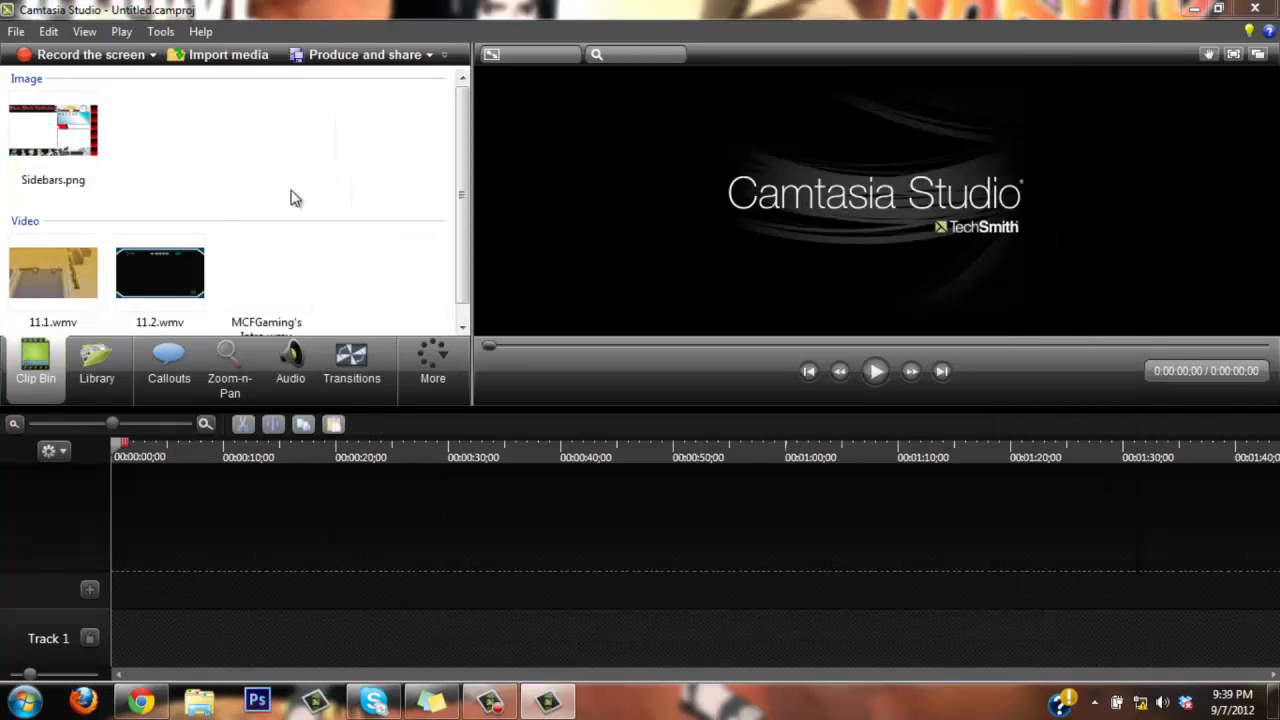
- Add the intro at the playhead, set editing dimensions to 1280 x 720, and stretch it across the canvas
right_click(255, 278)
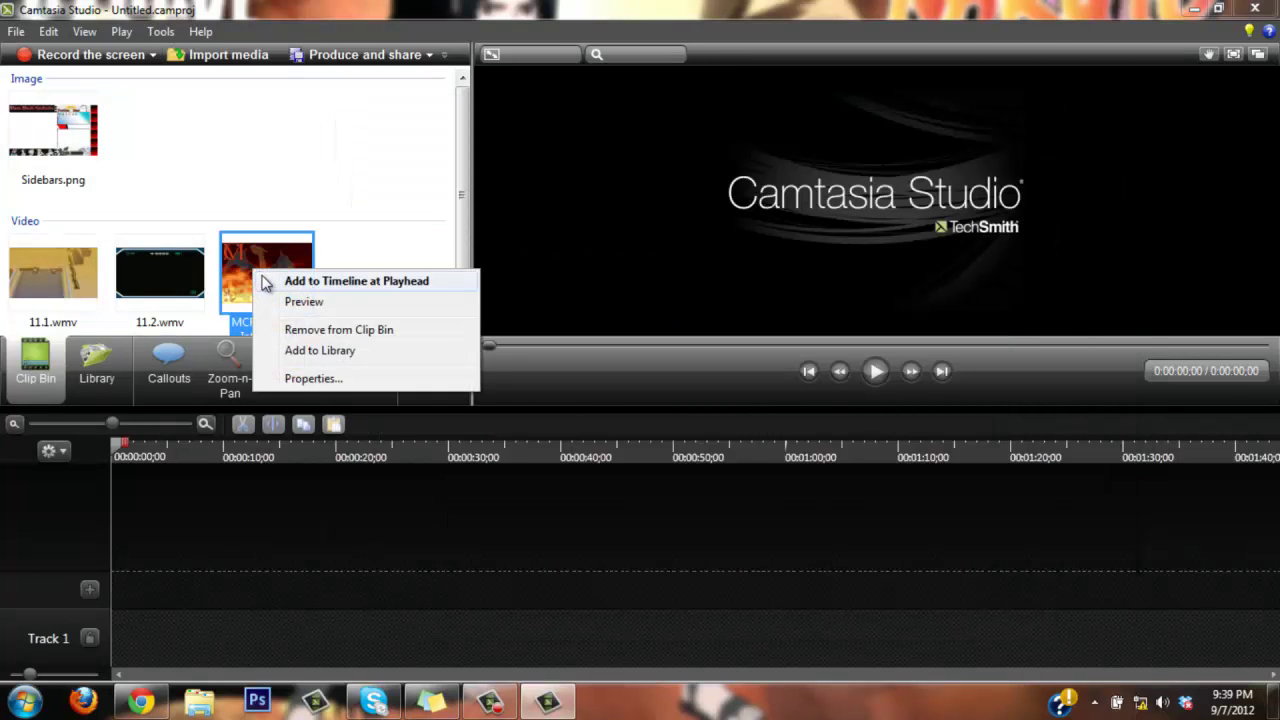
click(300, 281)
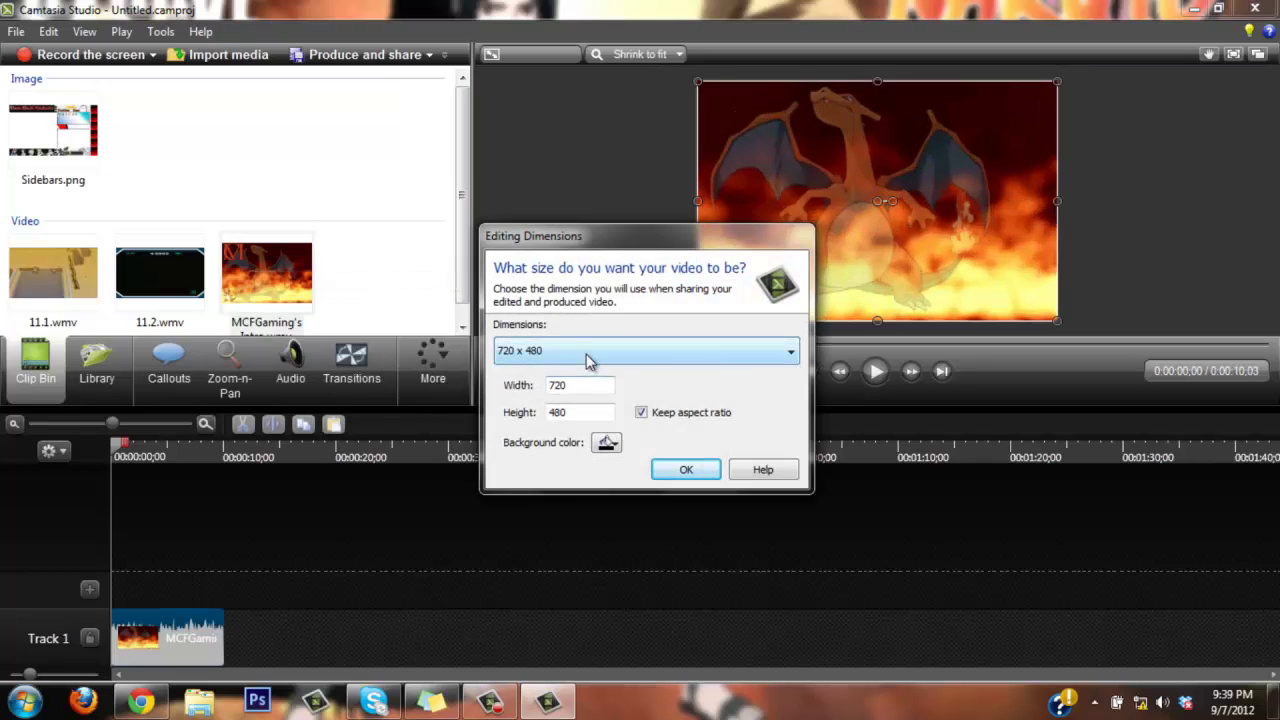
click(590, 352)
click(606, 490)
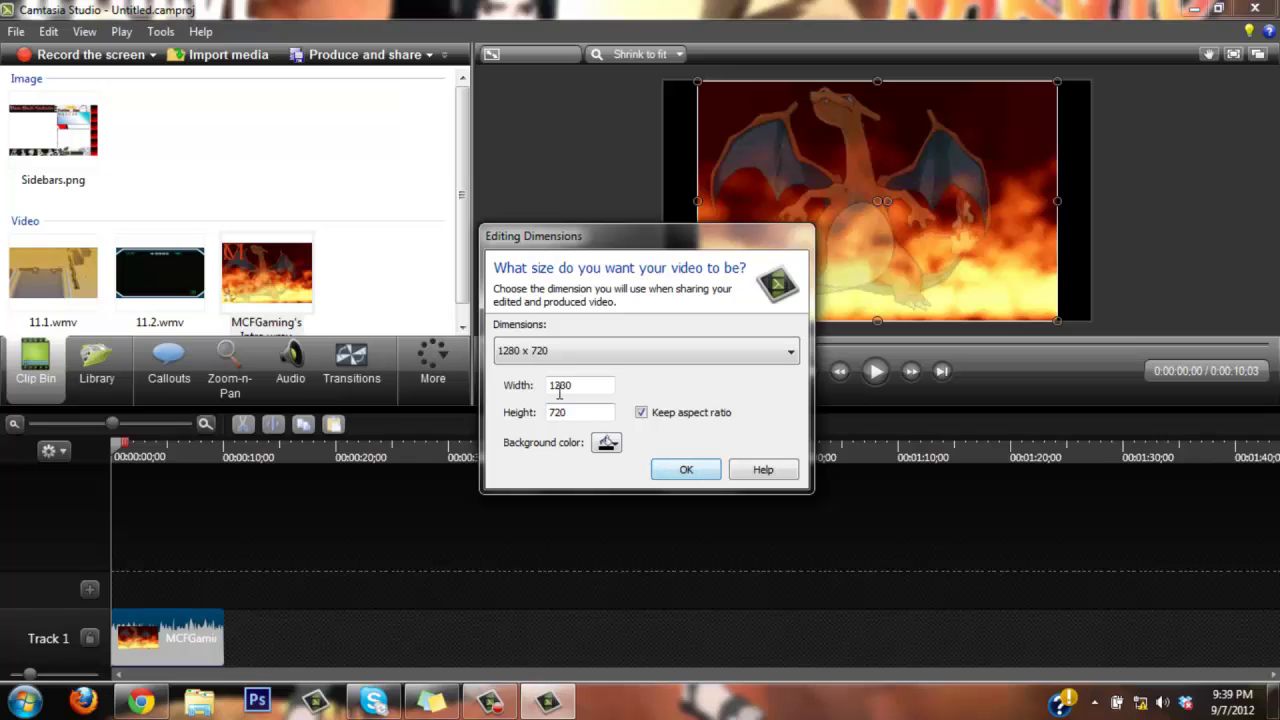
click(683, 470)
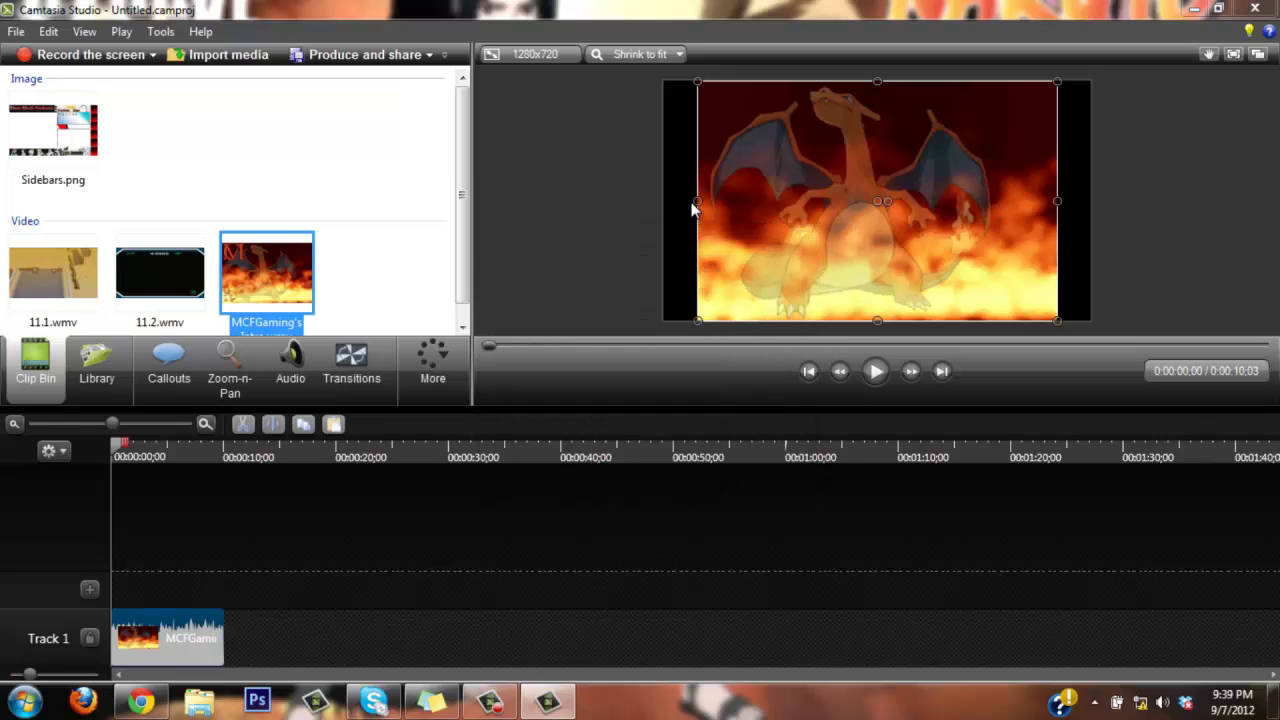
drag(696, 199, 663, 200)
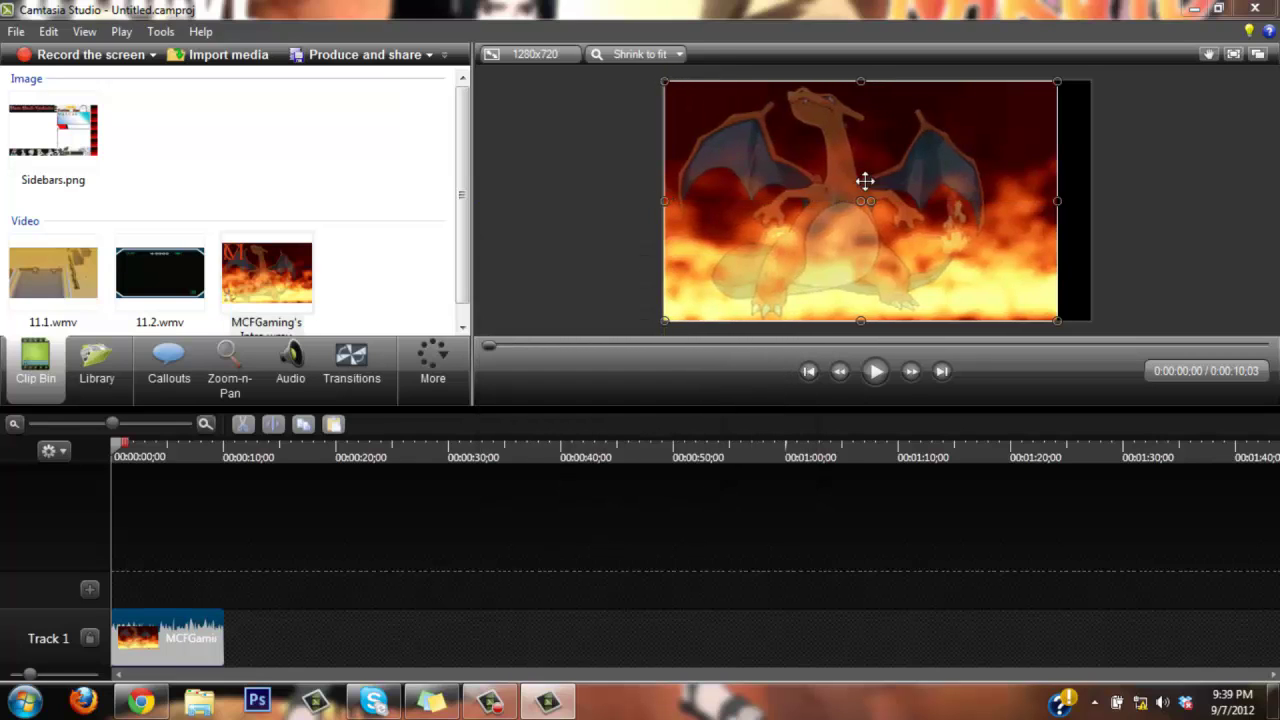
drag(1056, 201, 1090, 200)
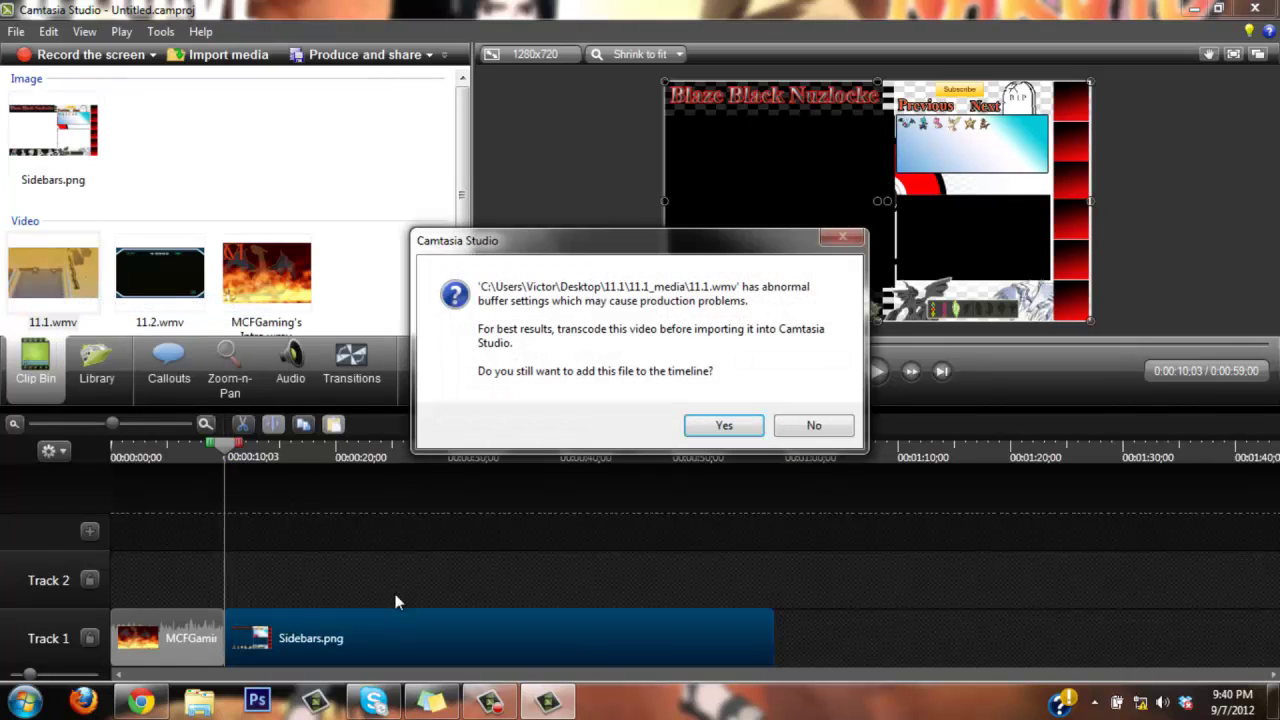
- Accept the buffer warning for 11.1.wmv and lengthen Sidebars.png to 22:46 to match it
key(Return)
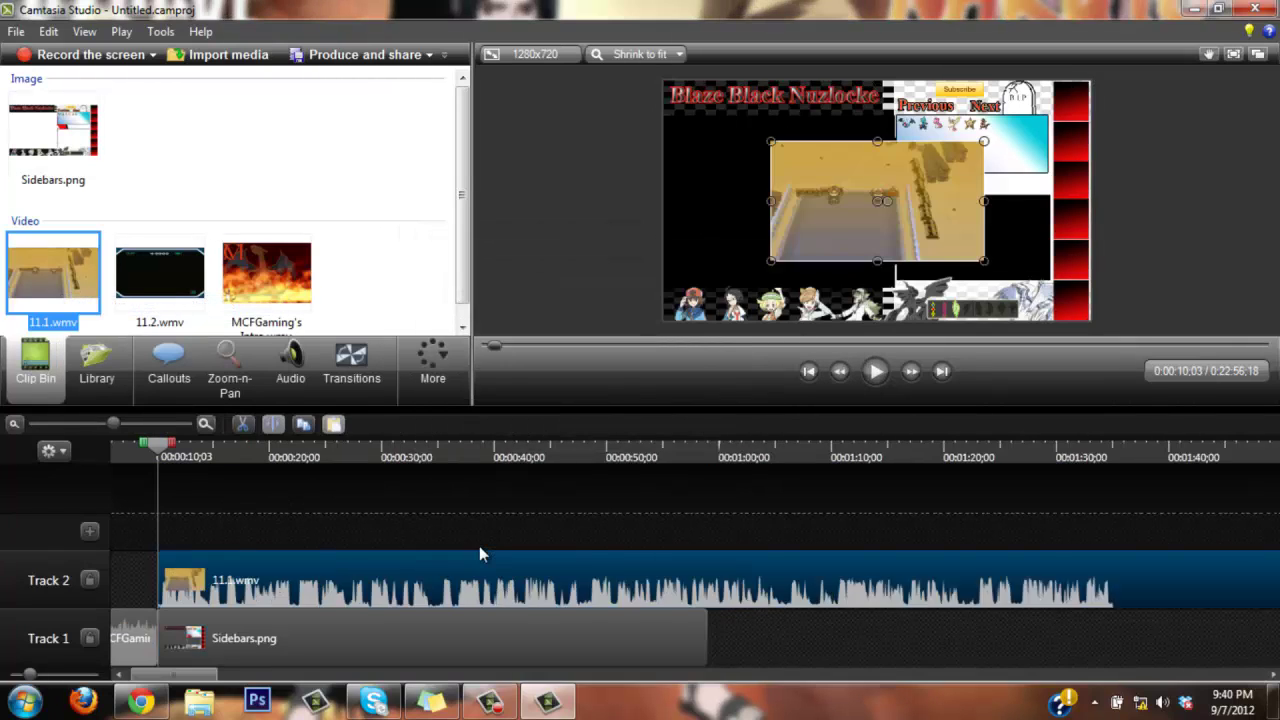
click(14, 424)
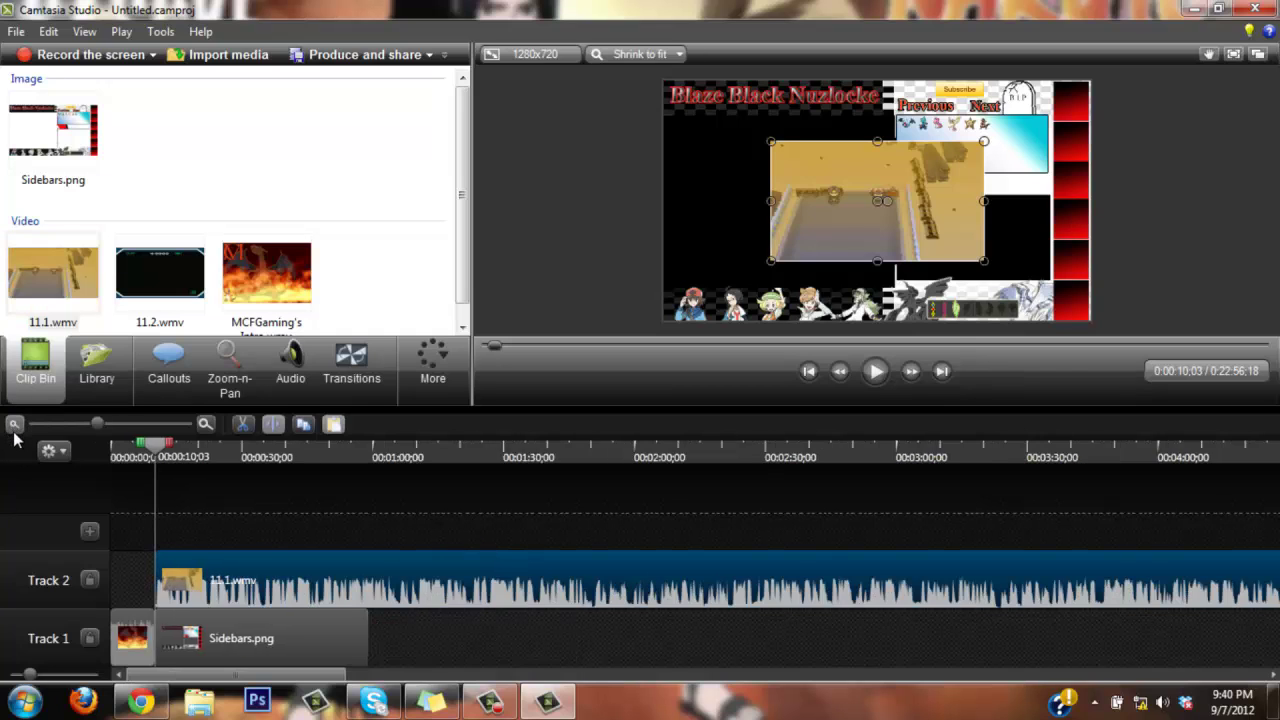
click(14, 424)
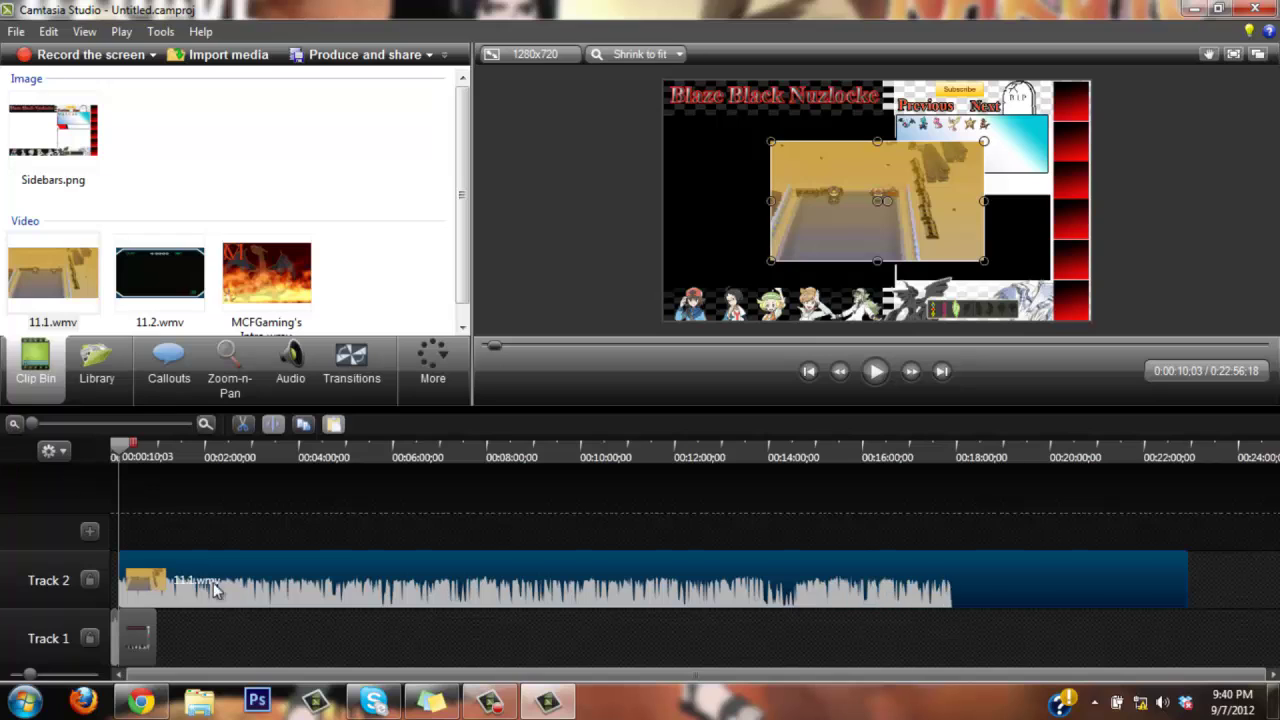
drag(153, 634, 886, 605)
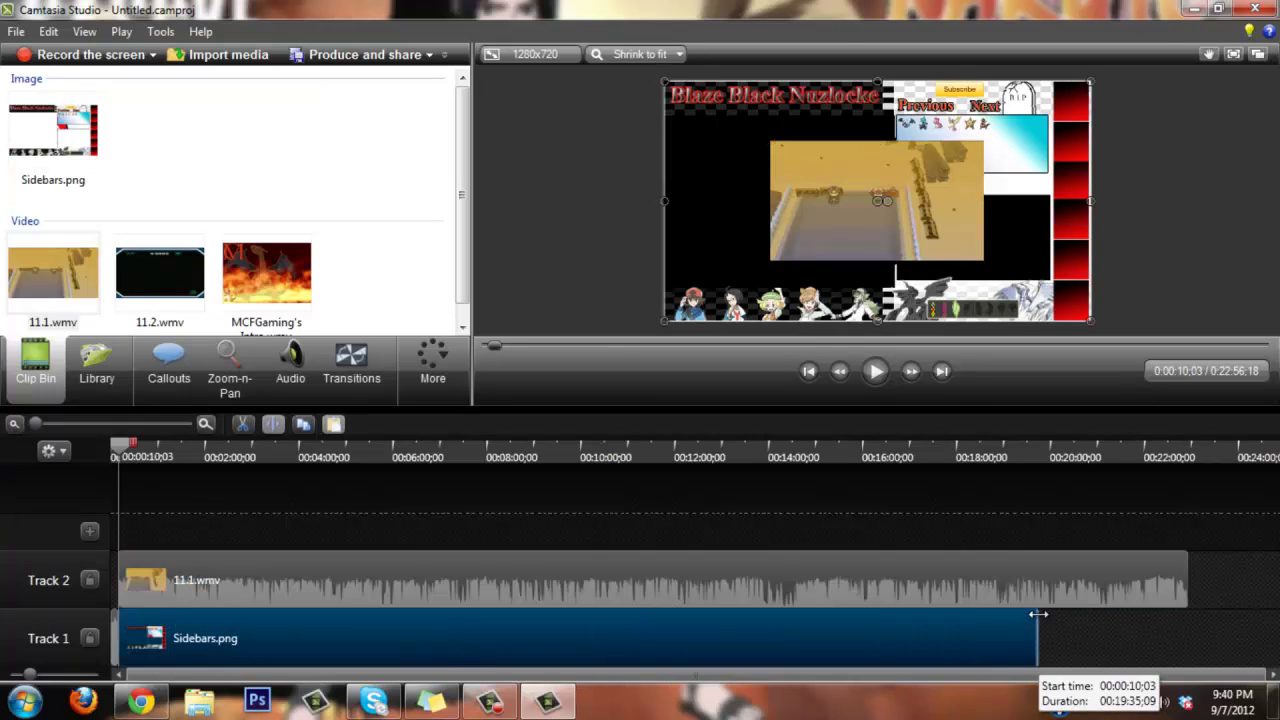
drag(1046, 609, 1188, 611)
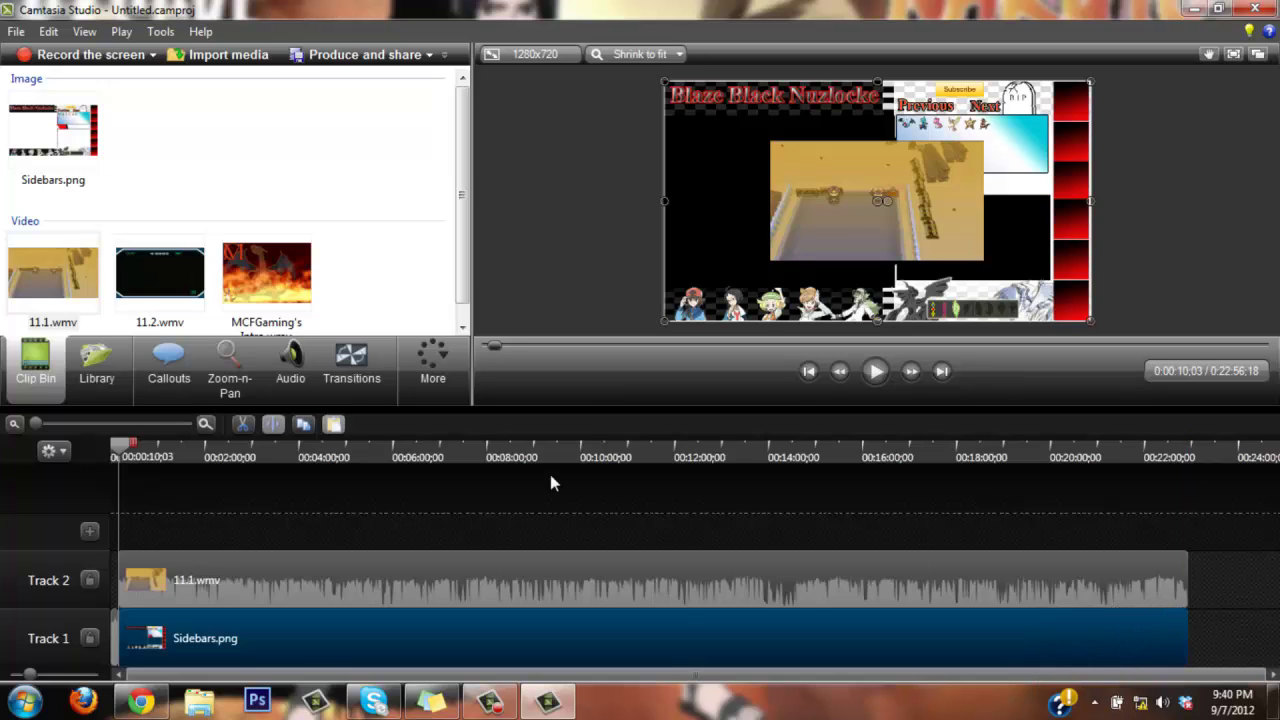
click(206, 424)
click(206, 424)
click(206, 424)
click(206, 424)
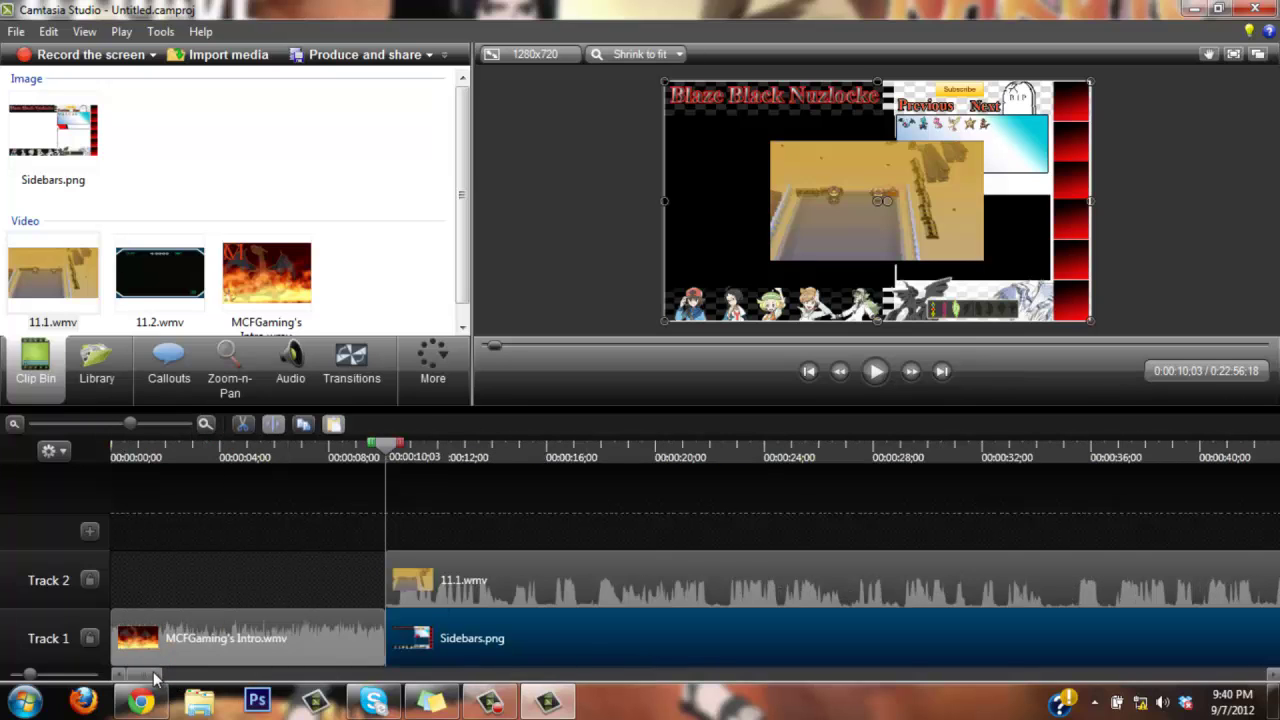
drag(153, 678, 125, 676)
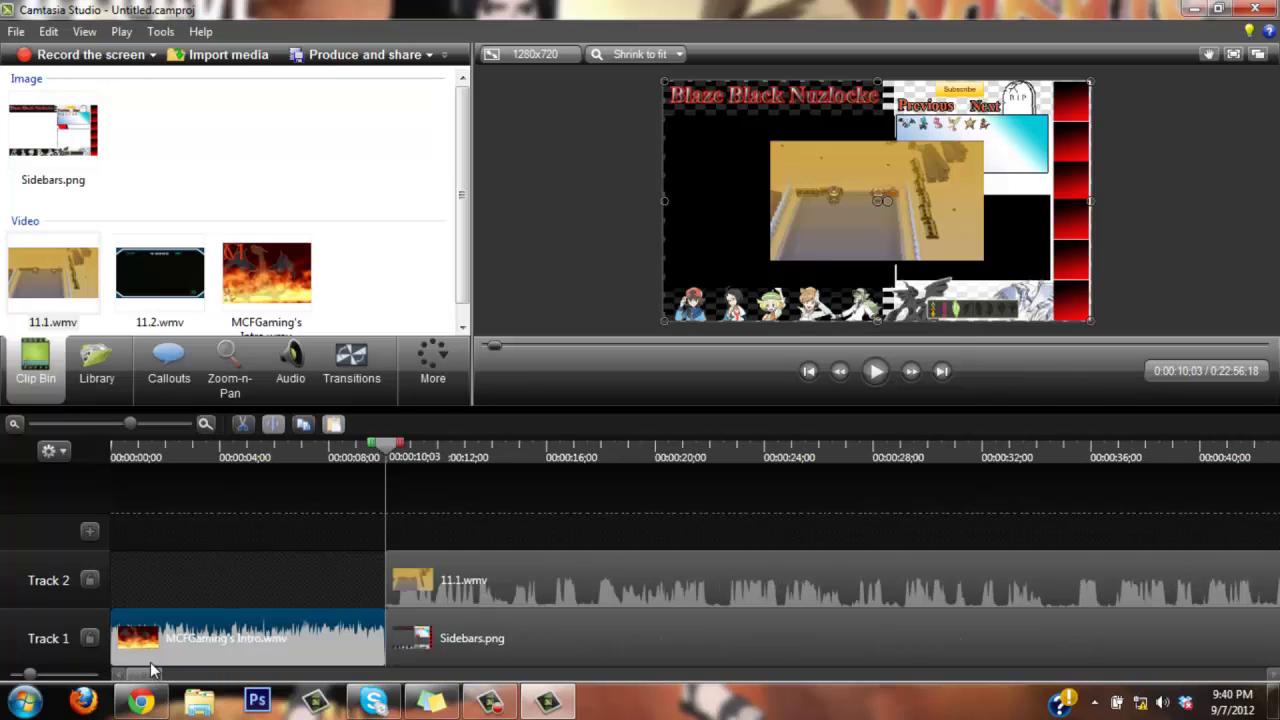
click(496, 591)
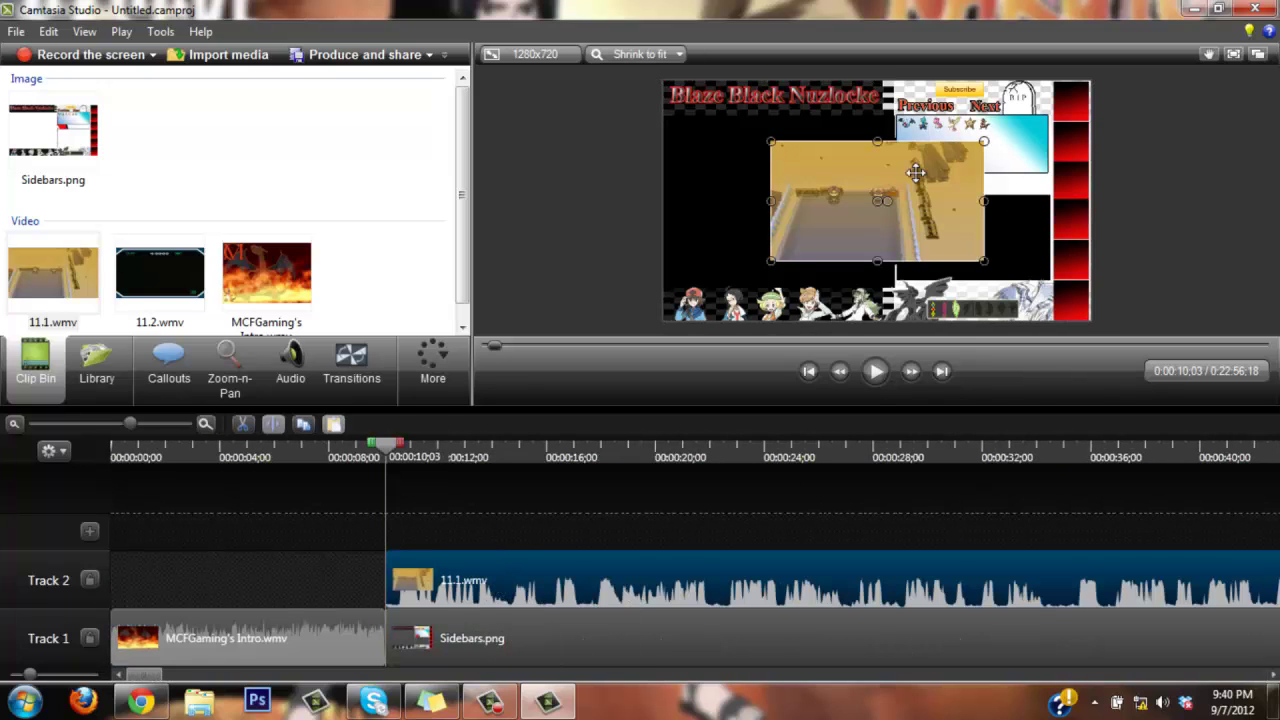
drag(878, 202, 766, 177)
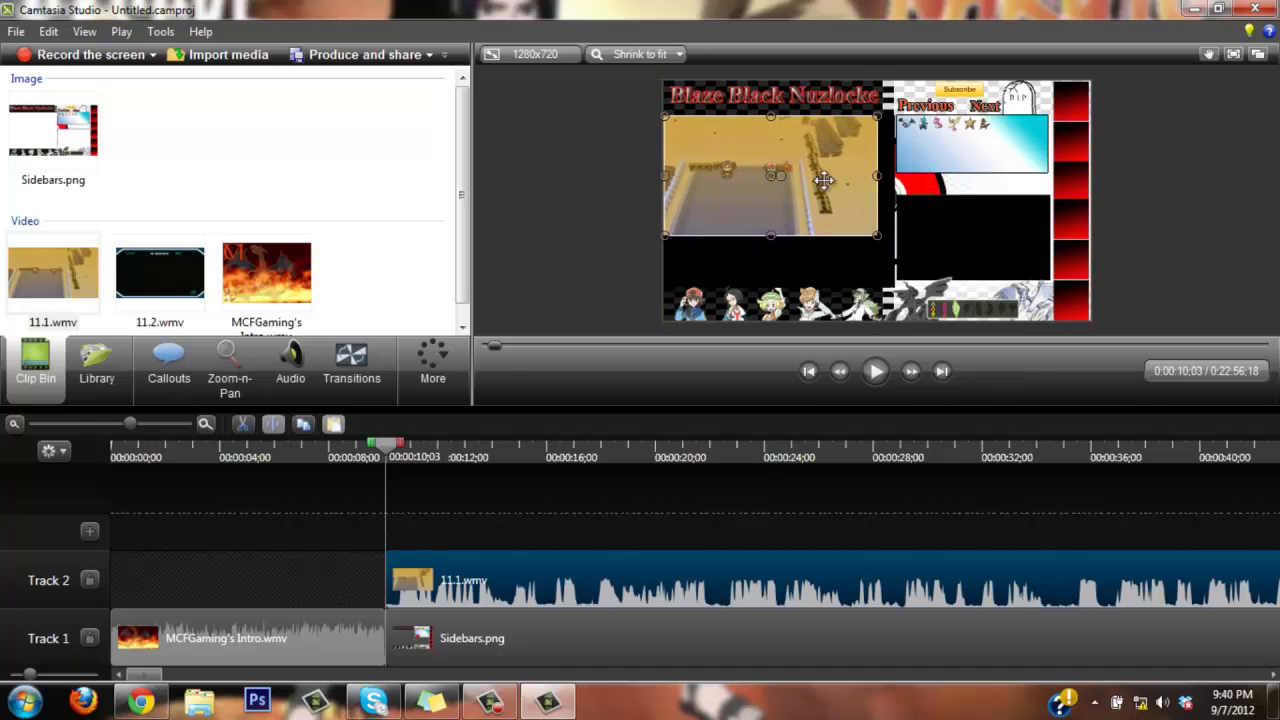
drag(877, 177, 893, 176)
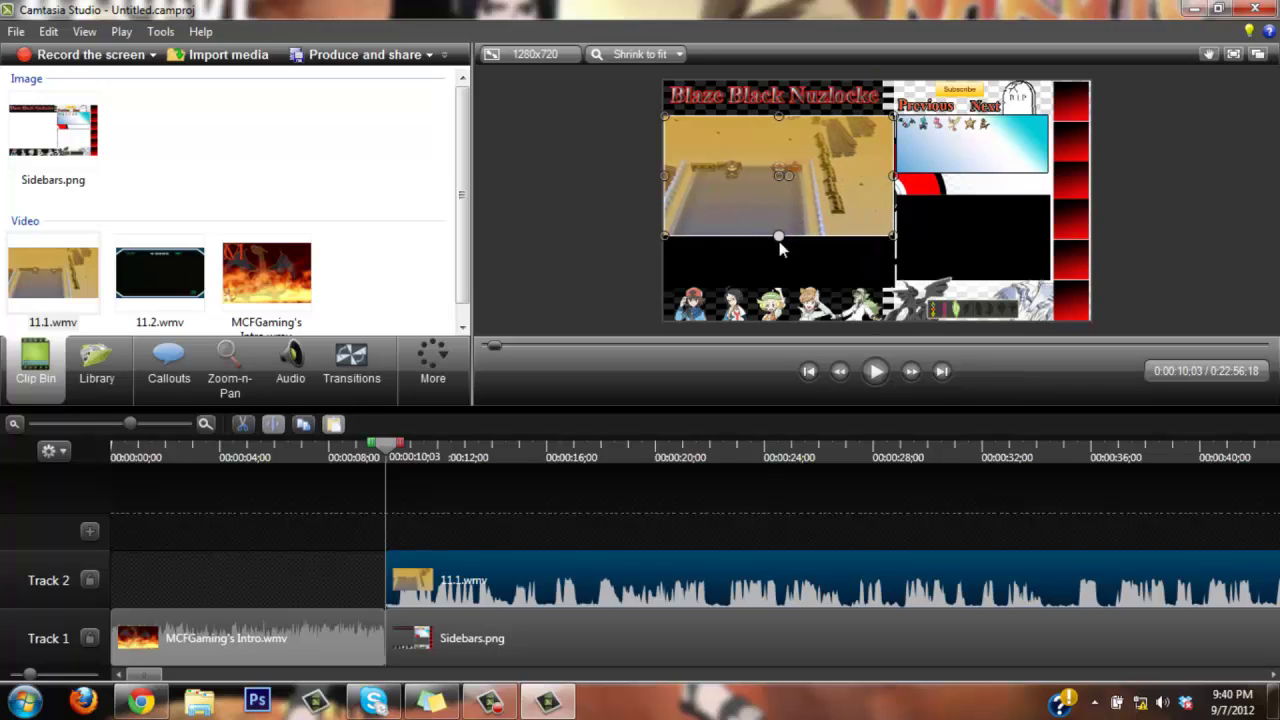
drag(778, 236, 778, 284)
click(587, 258)
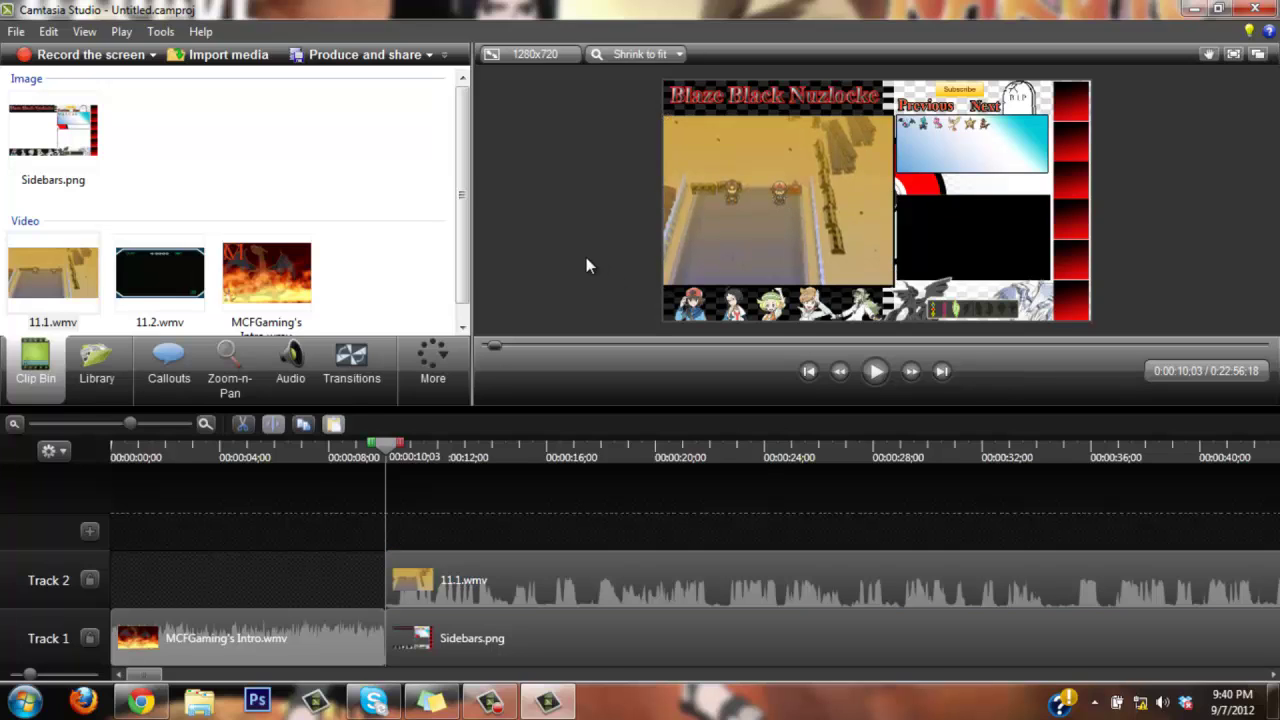
click(680, 561)
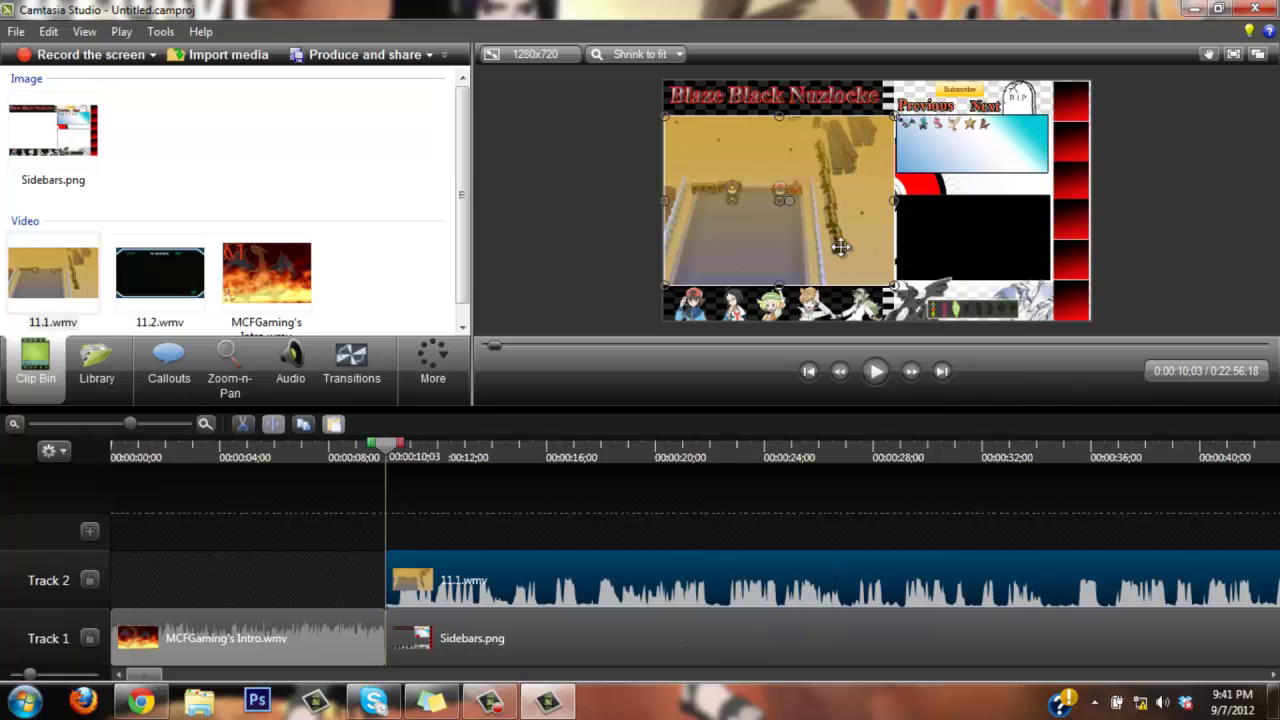
click(546, 243)
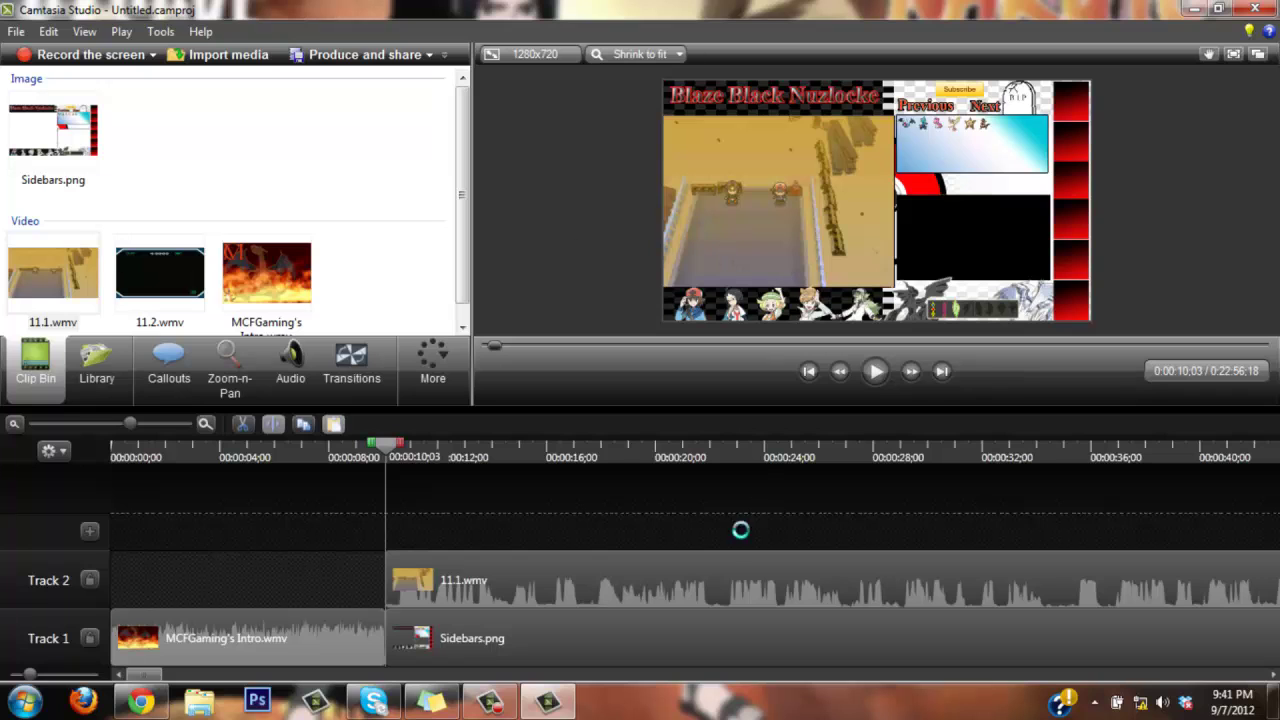
click(745, 580)
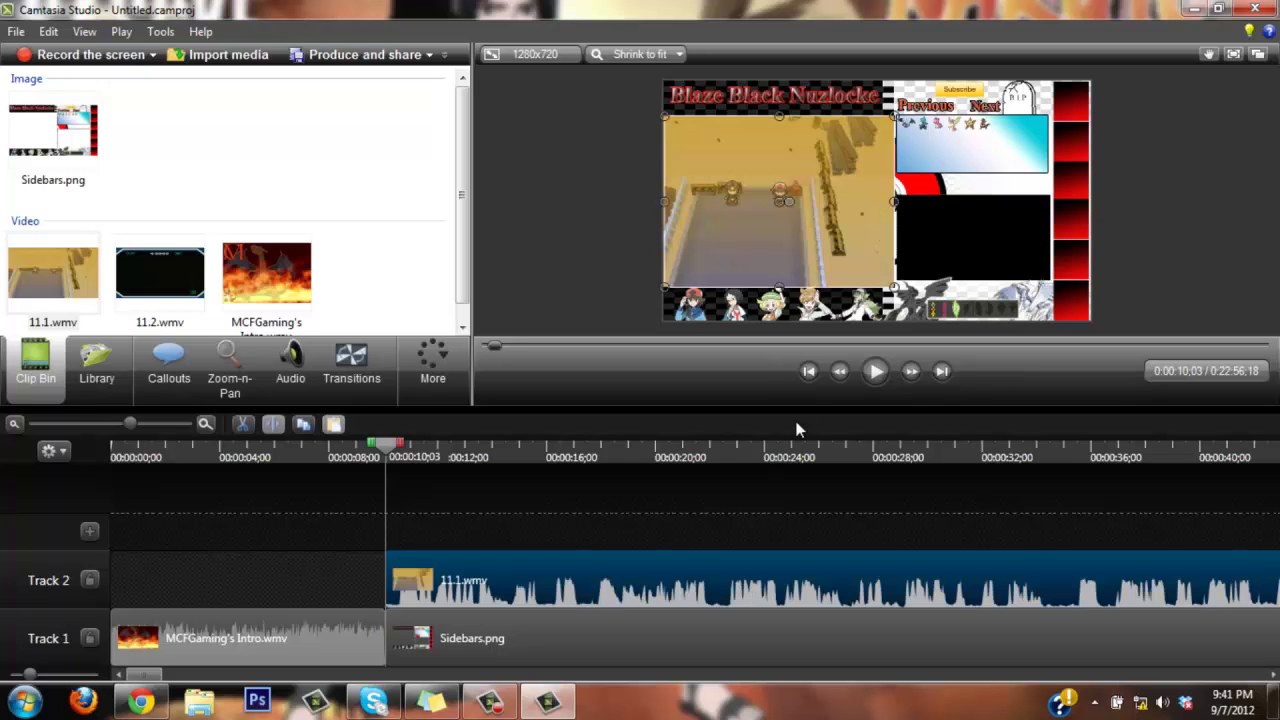
drag(796, 408, 796, 487)
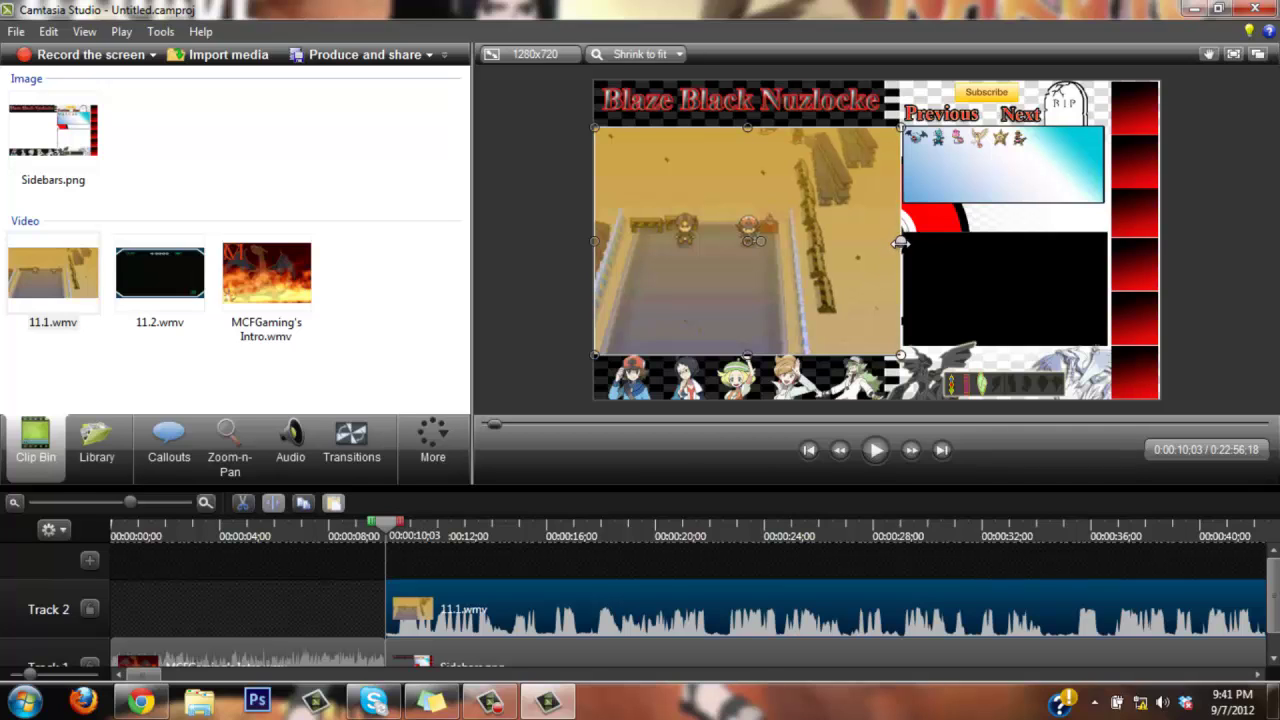
click(546, 262)
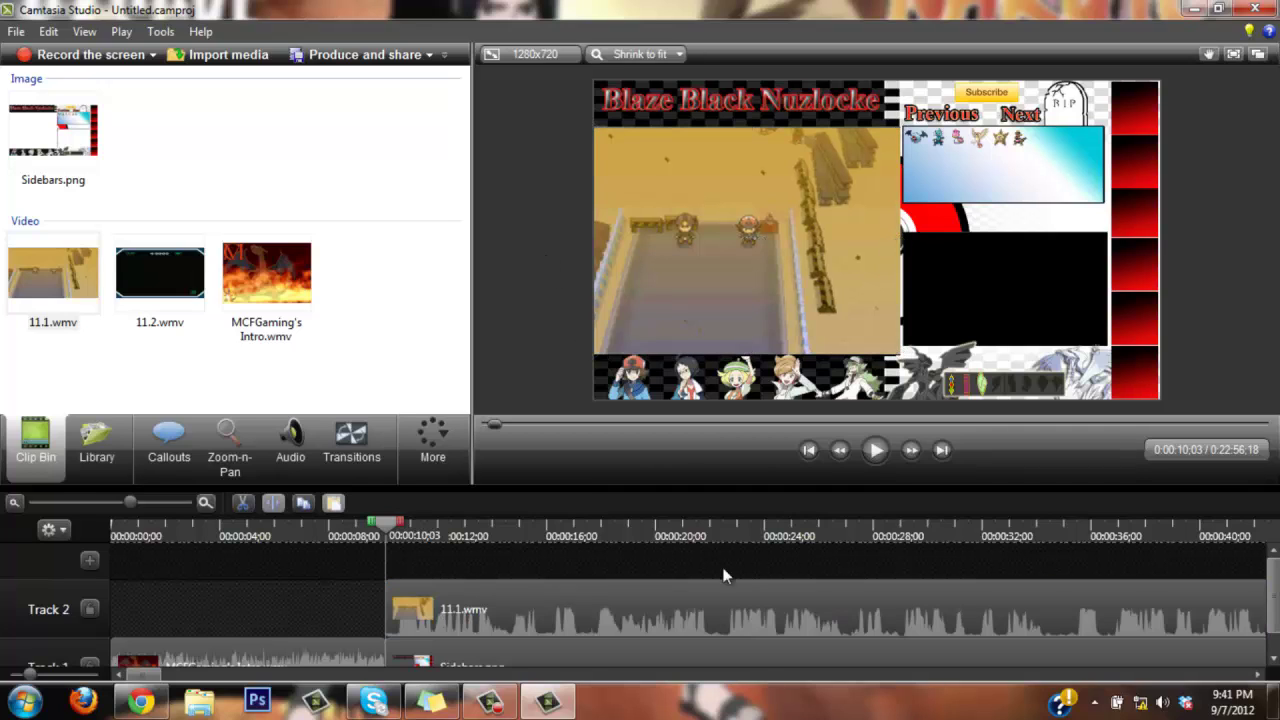
click(740, 620)
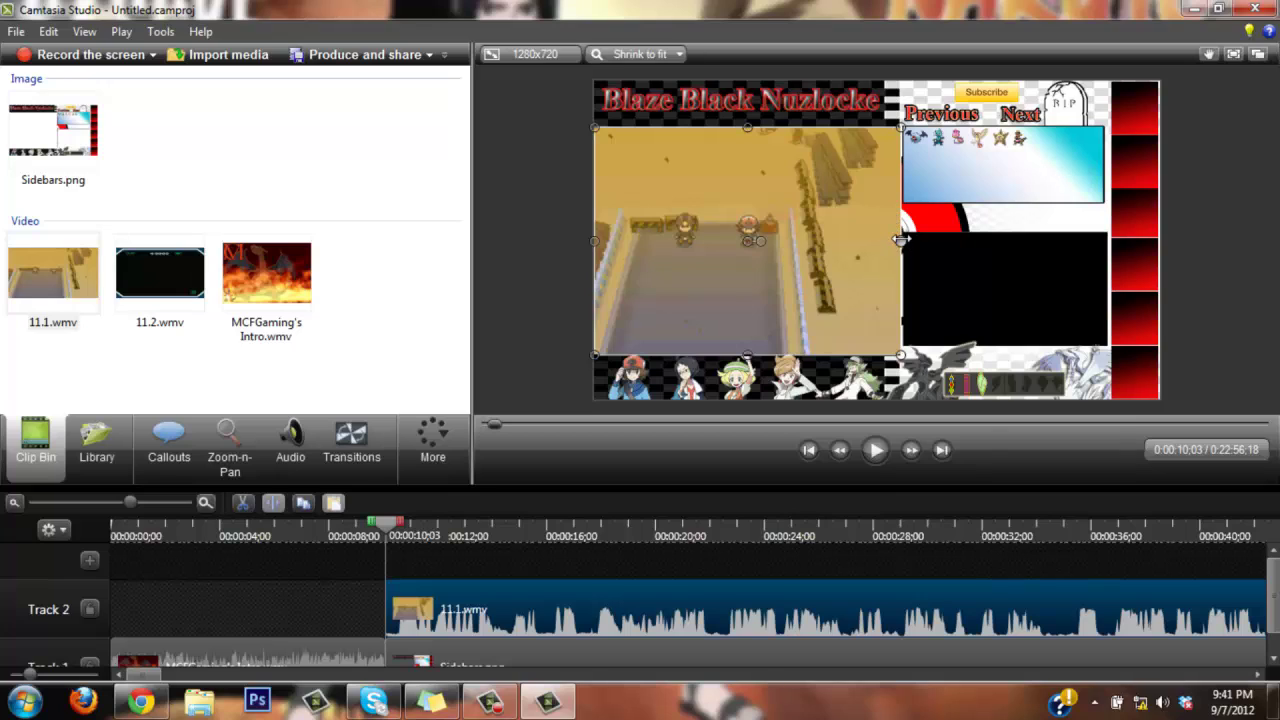
click(538, 262)
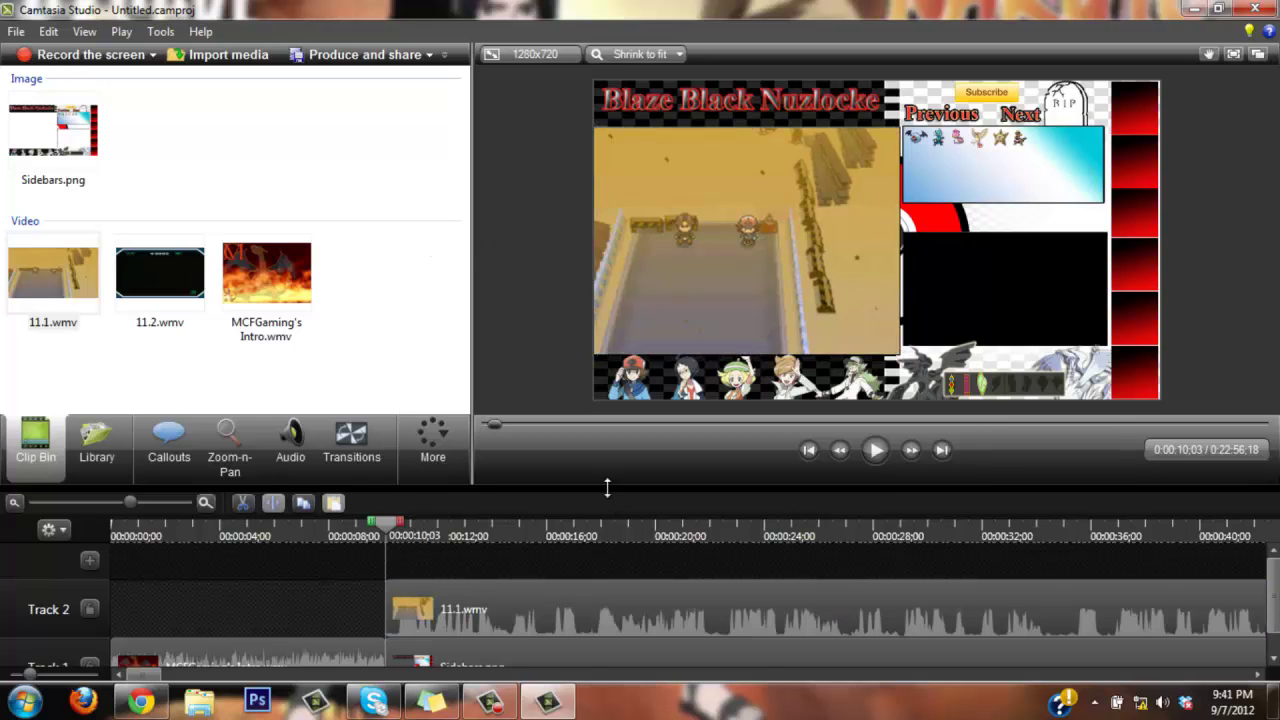
drag(607, 487, 615, 337)
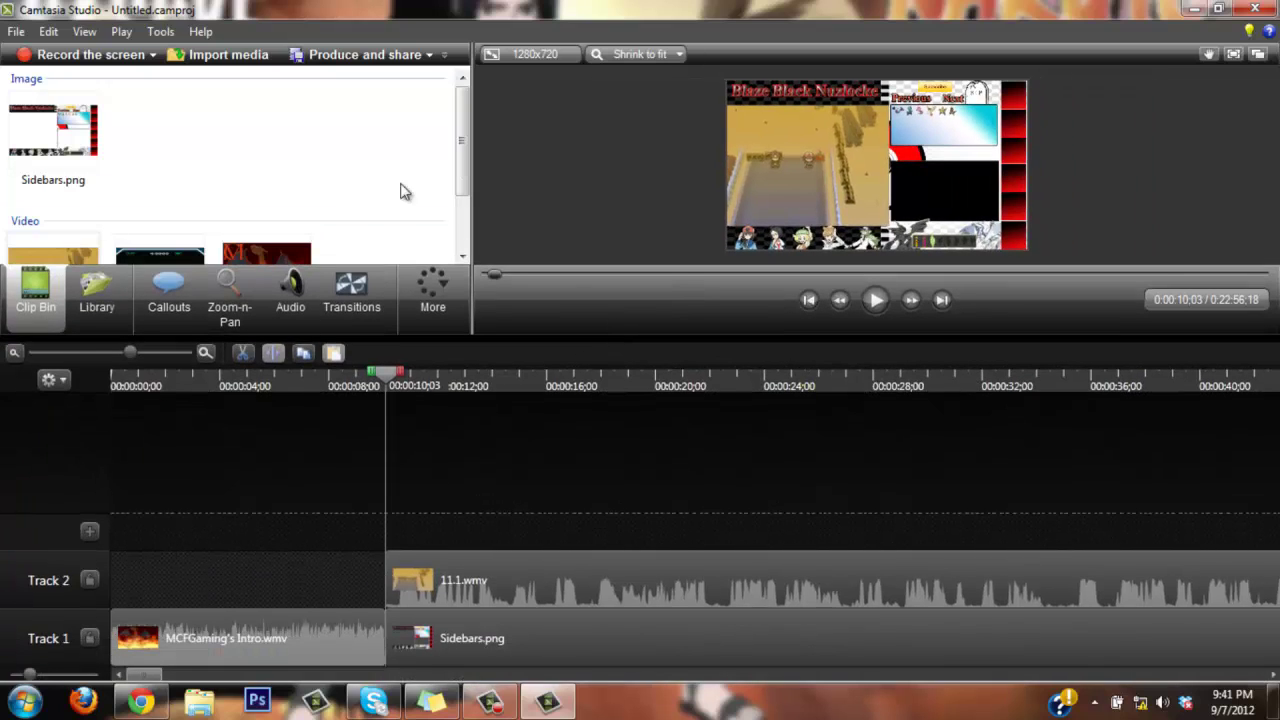
- Place 11.2.wmv at the playhead on Track 3, accepting the buffer warning
drag(462, 170, 452, 209)
right_click(150, 236)
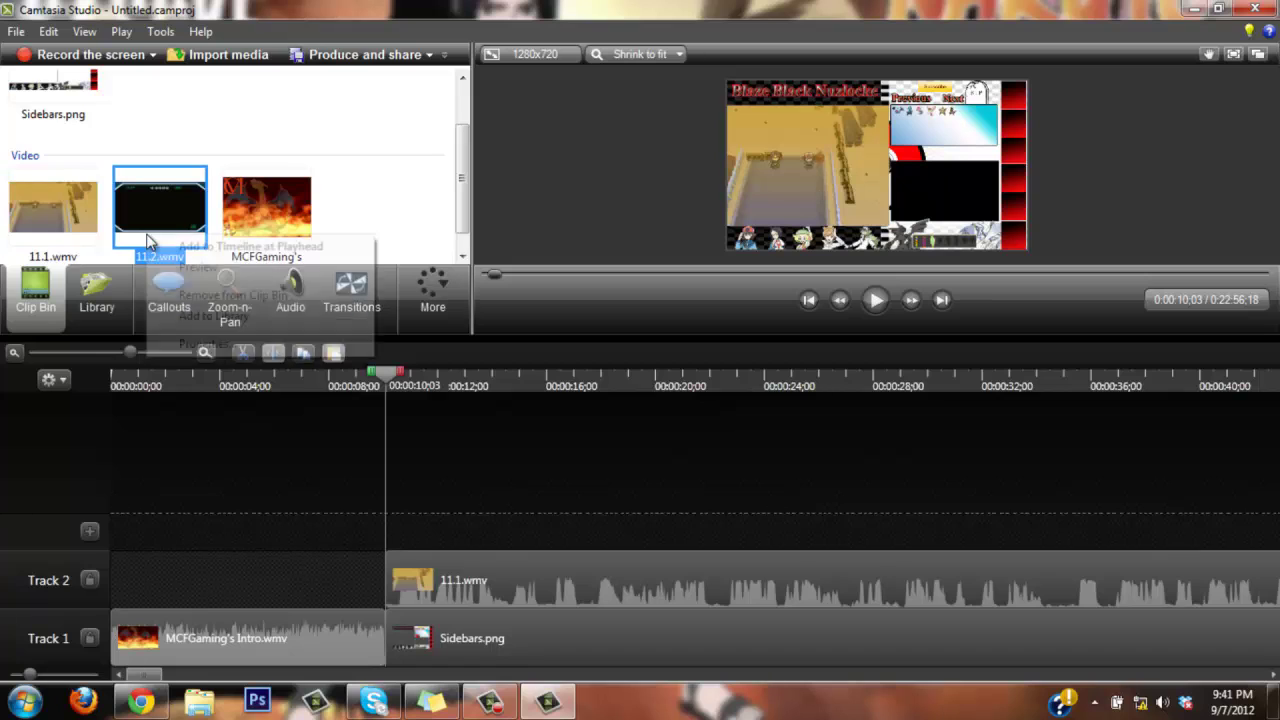
click(200, 246)
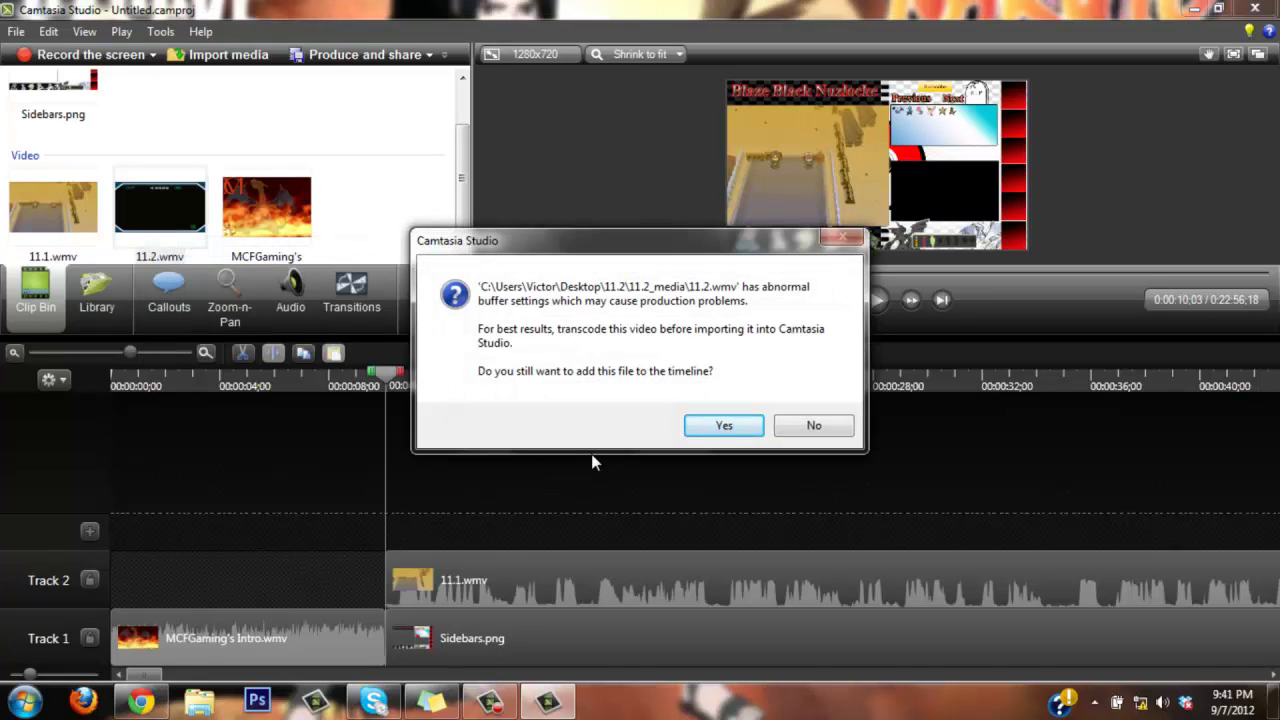
key(Return)
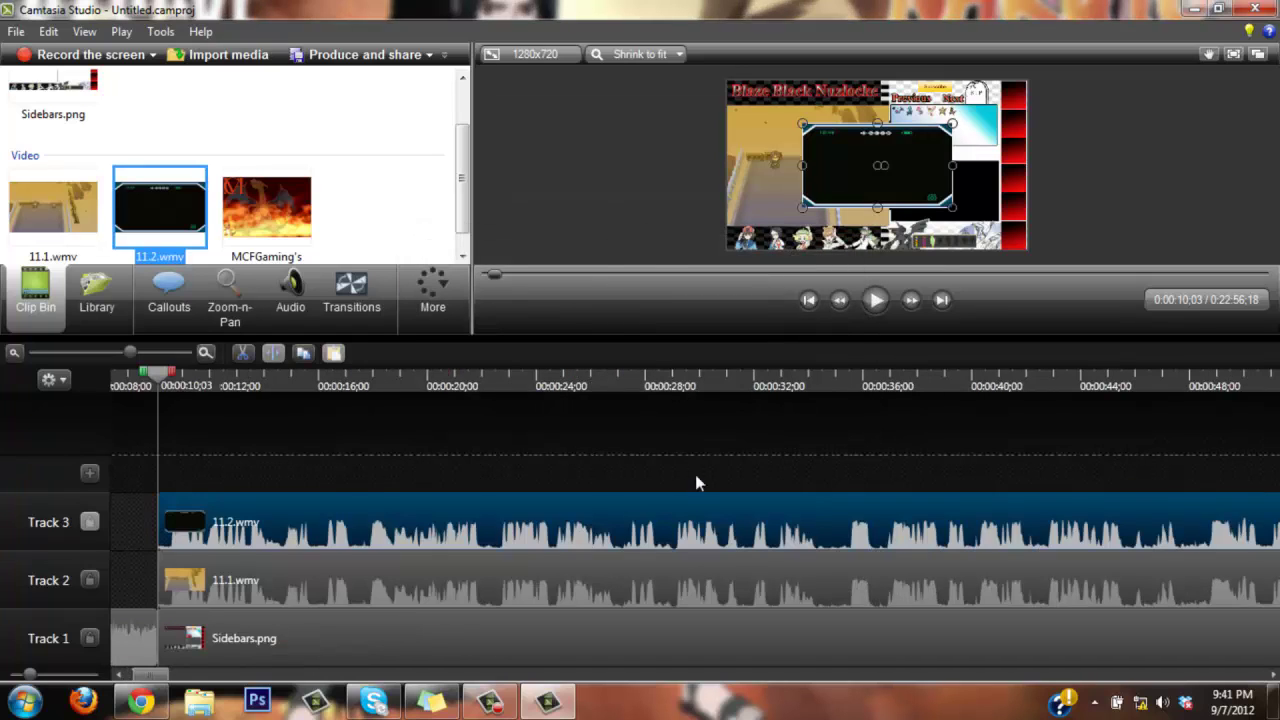
- Separate 11.2.wmv's video and audio, then delete the audio clip from Track 4
right_click(692, 520)
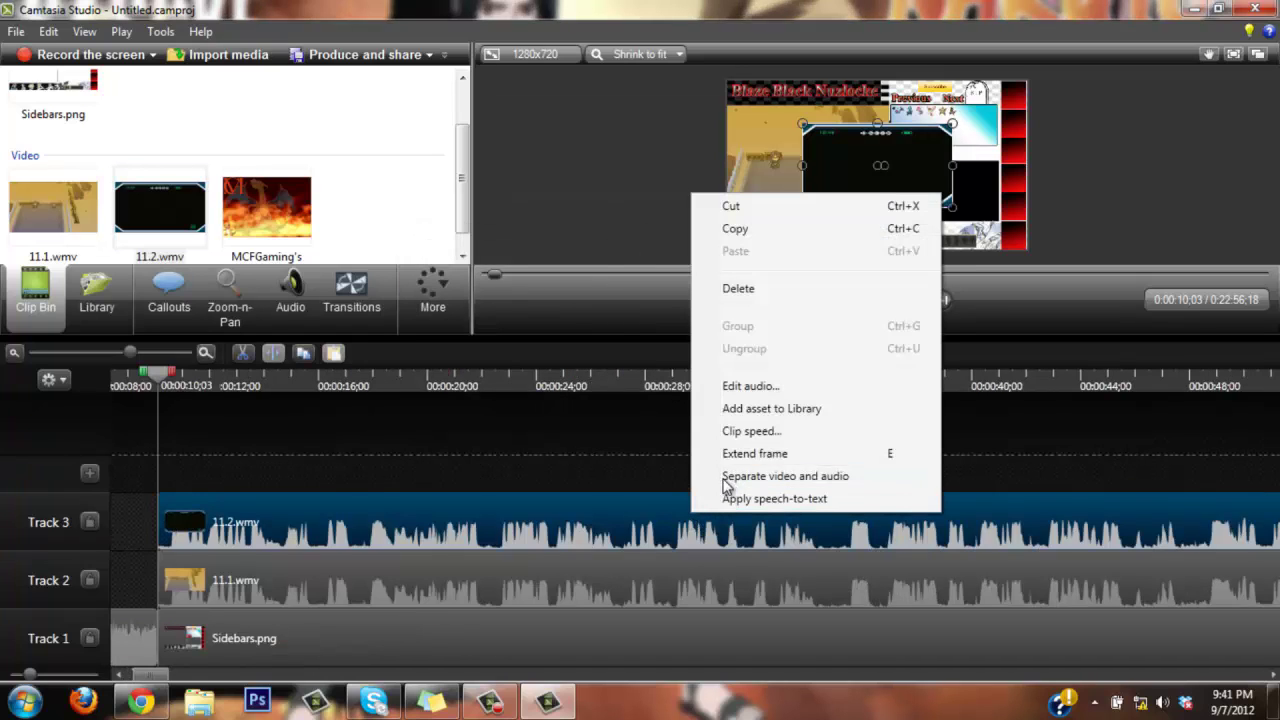
click(721, 480)
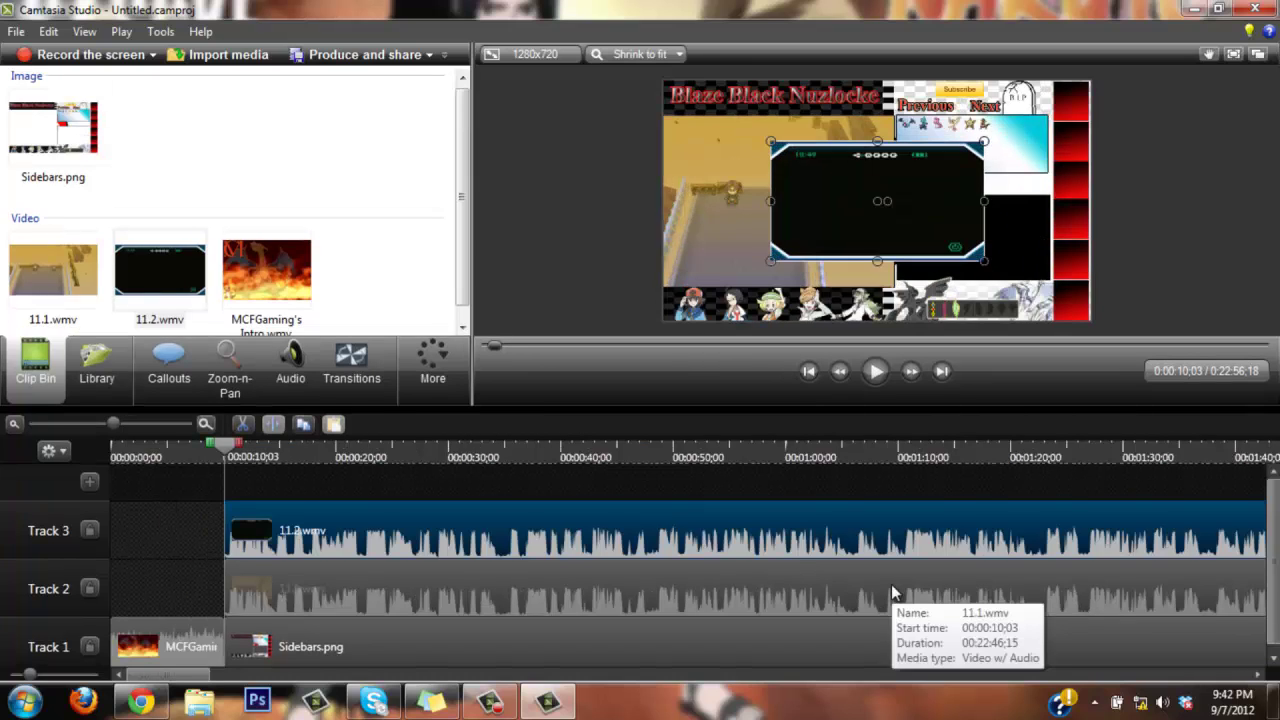
right_click(843, 533)
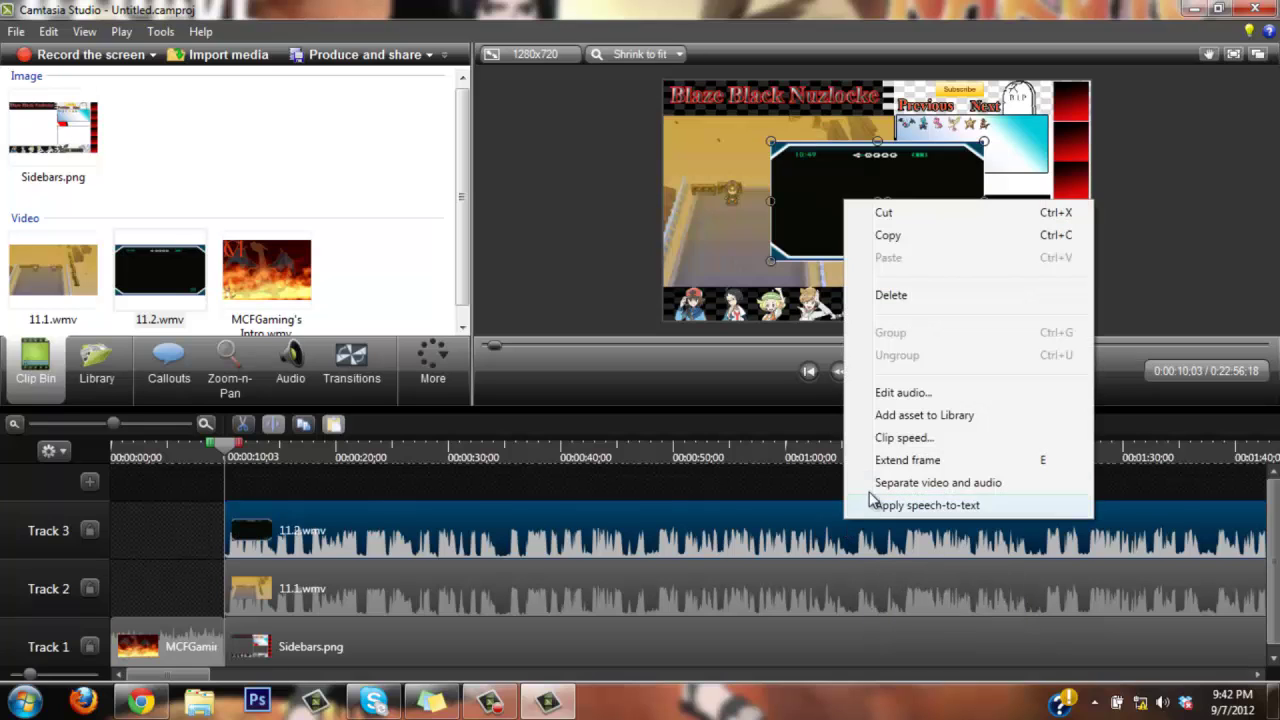
click(876, 488)
click(782, 488)
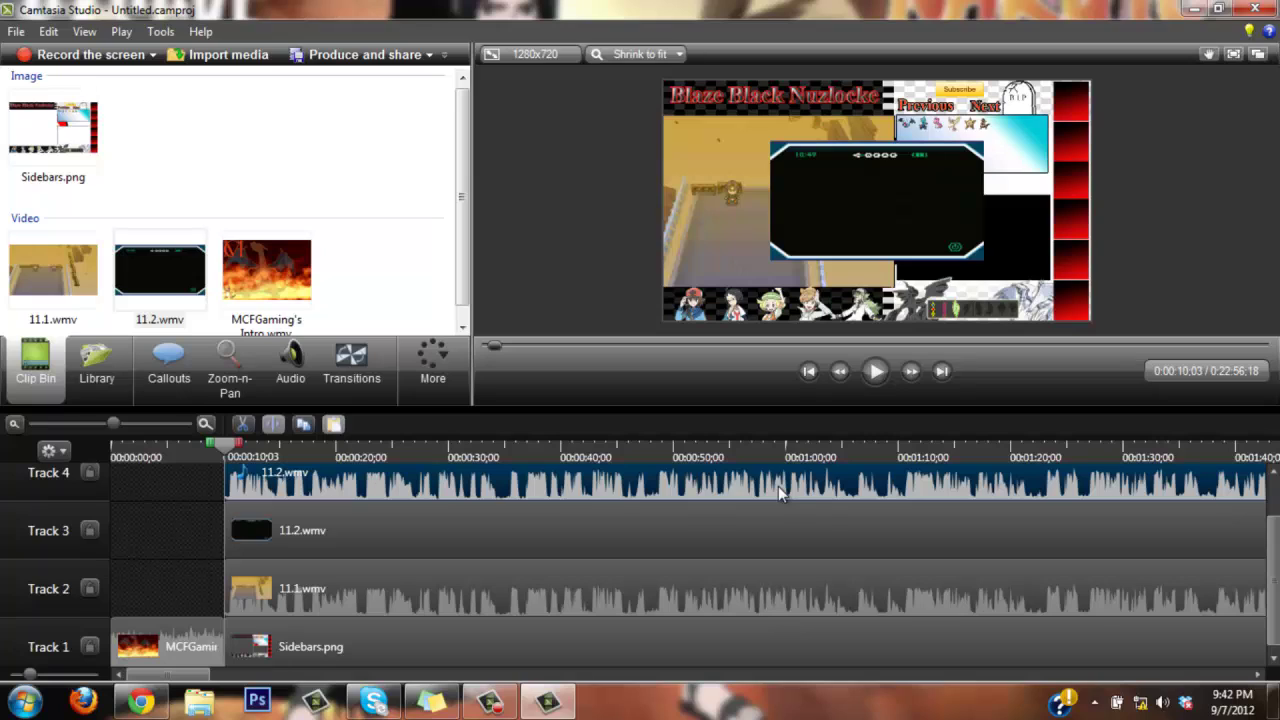
key(Delete)
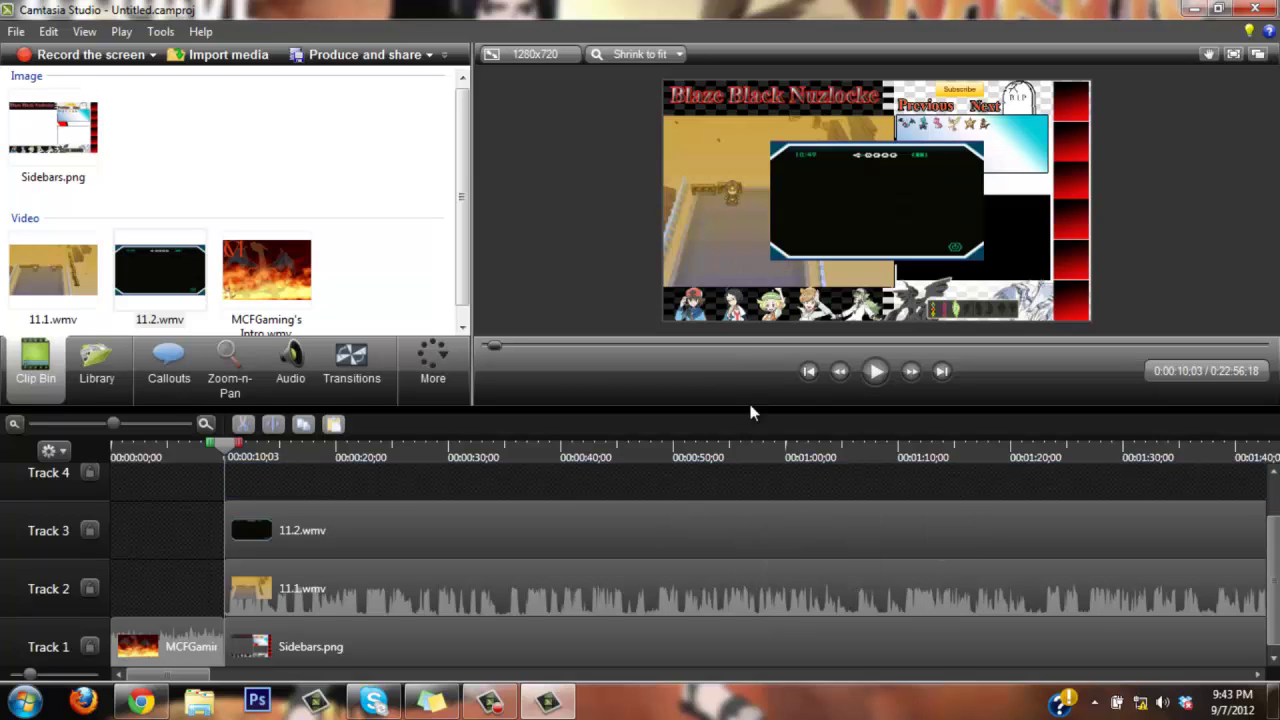
- Resize and position the 11.2.wmv screen into the overlay's right-hand black box
click(696, 535)
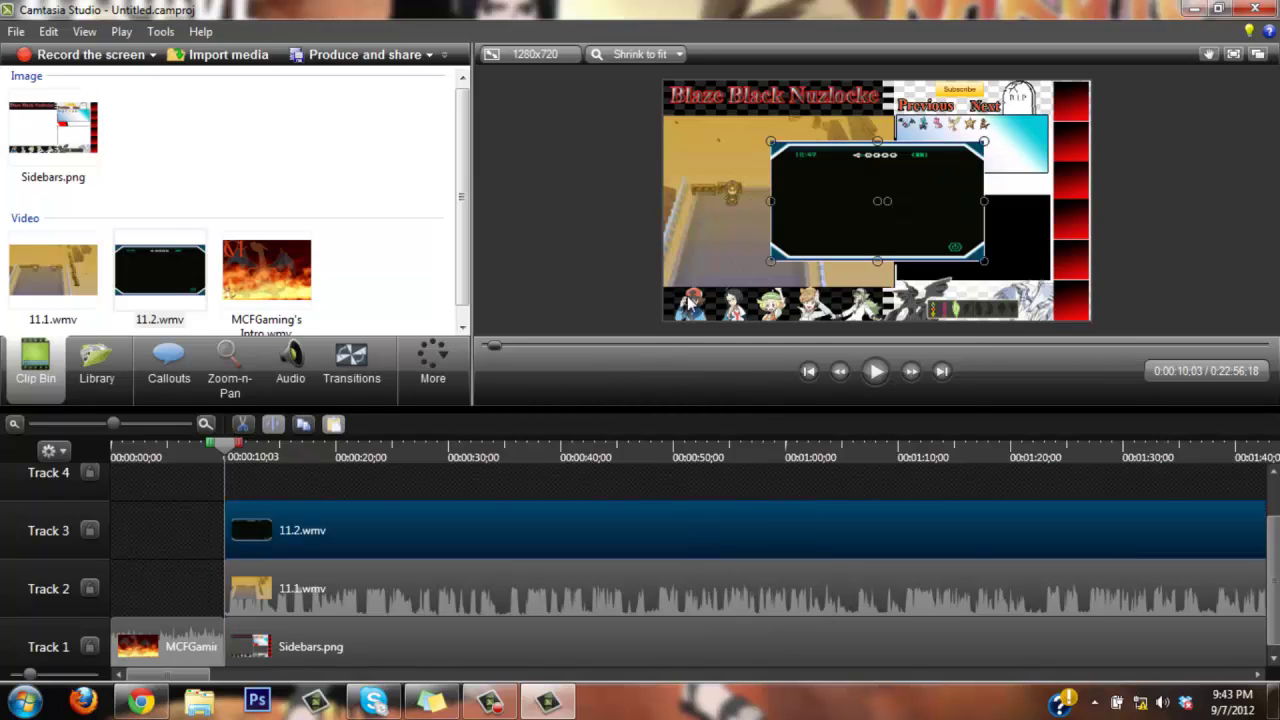
drag(767, 139, 990, 245)
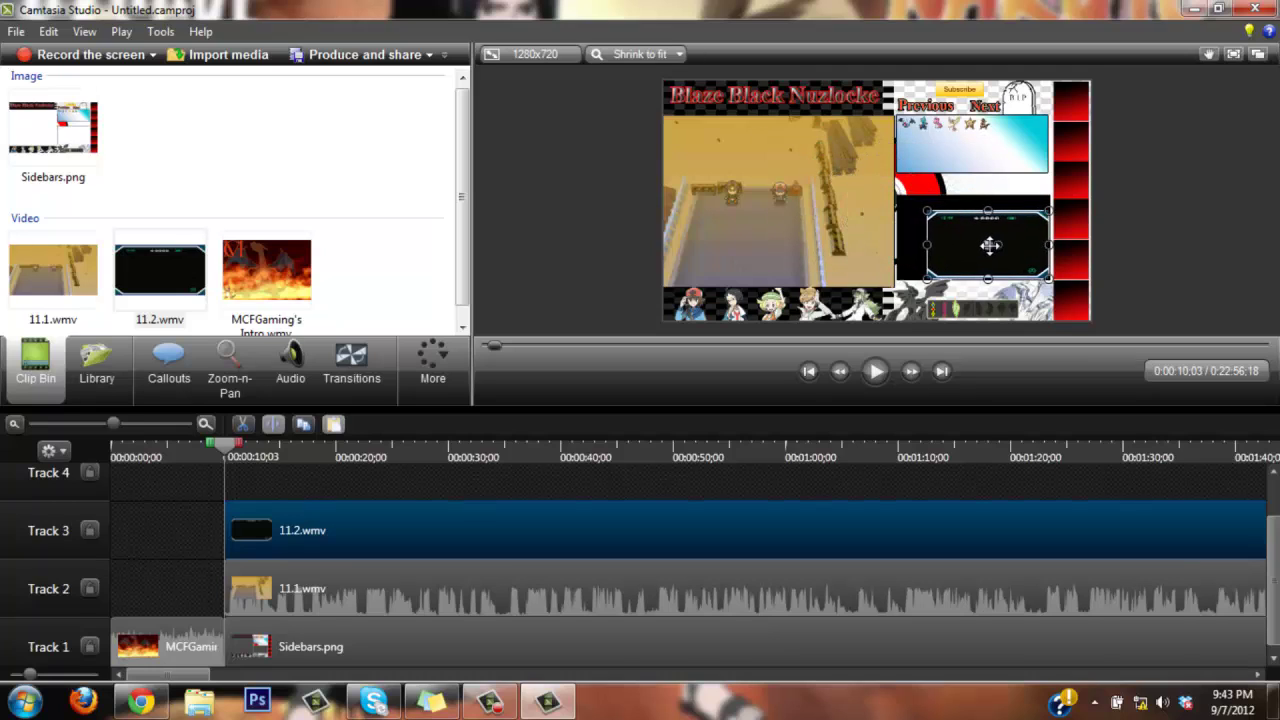
drag(998, 405, 994, 494)
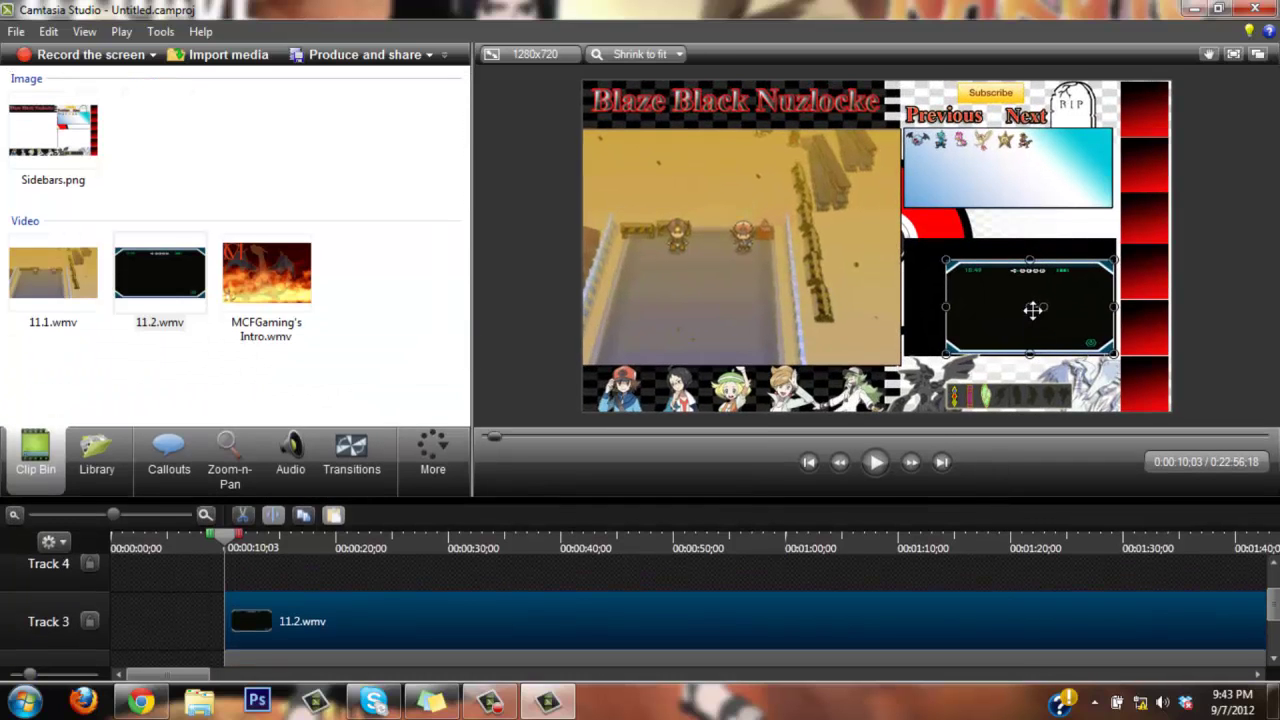
drag(1030, 306, 1032, 309)
drag(1031, 263, 1031, 240)
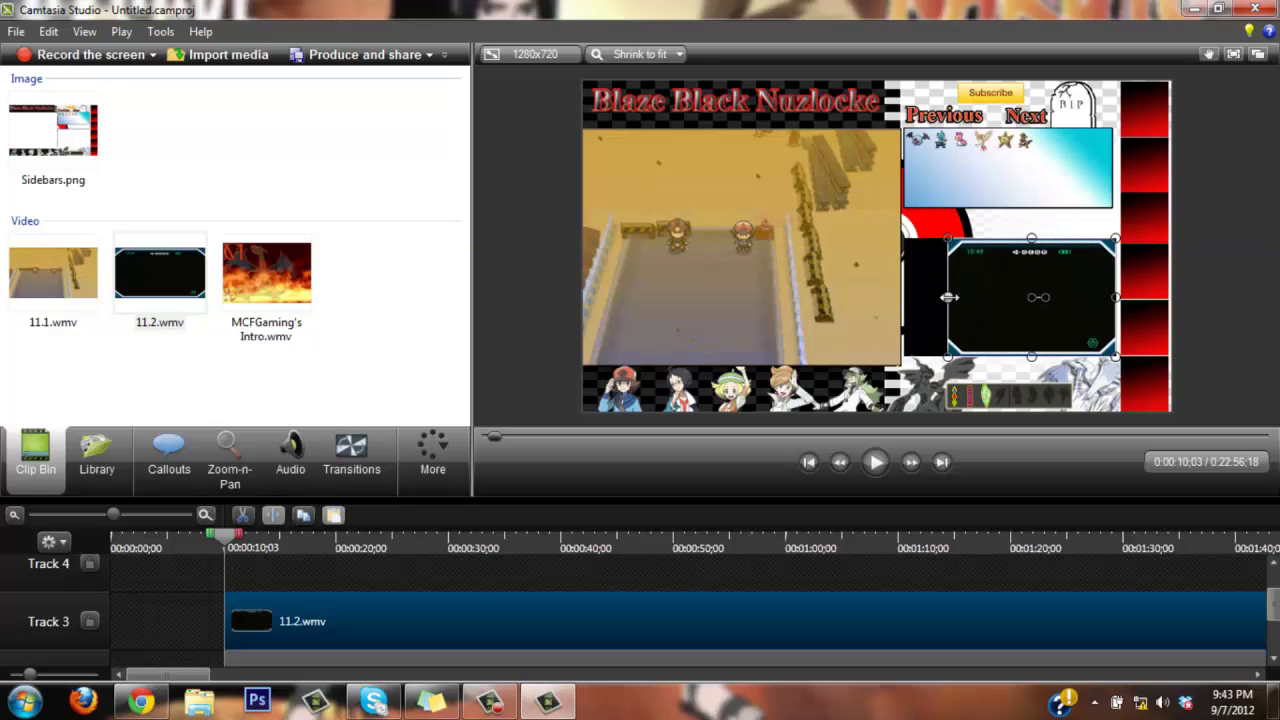
drag(947, 297, 907, 296)
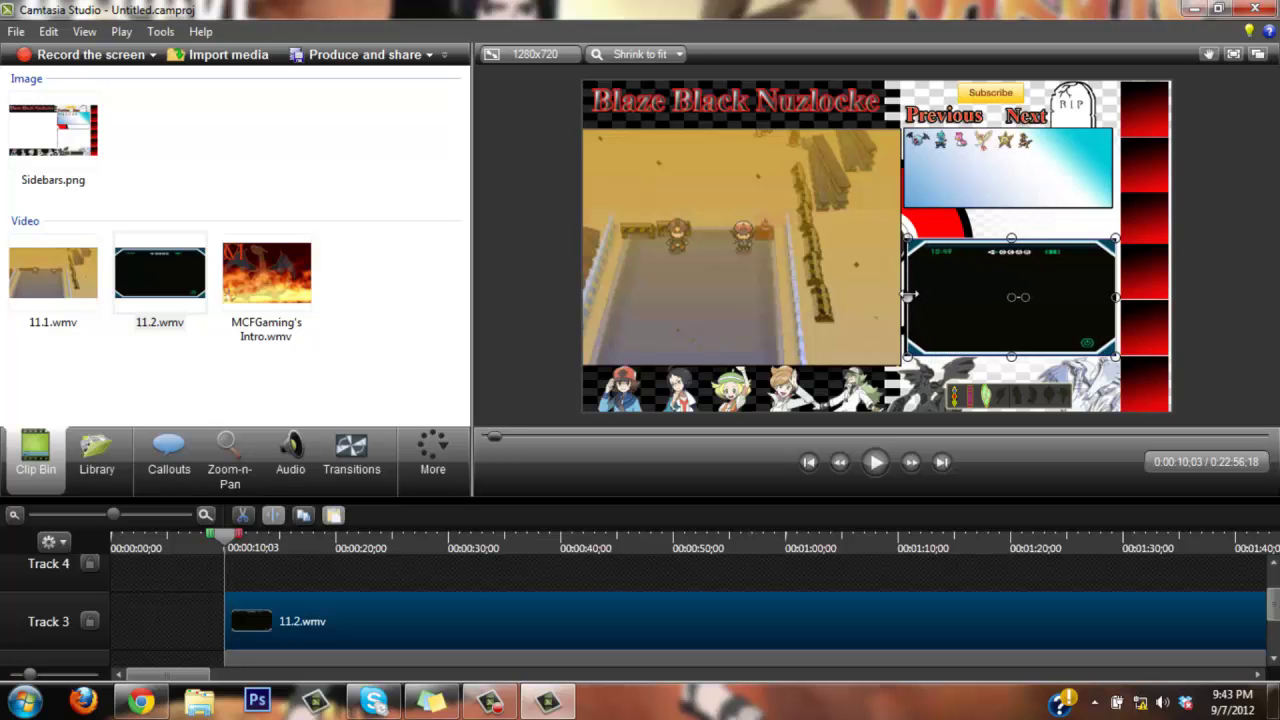
- Fine-tune the 11.2.wmv screen's left edge until it fills the black box
click(1265, 272)
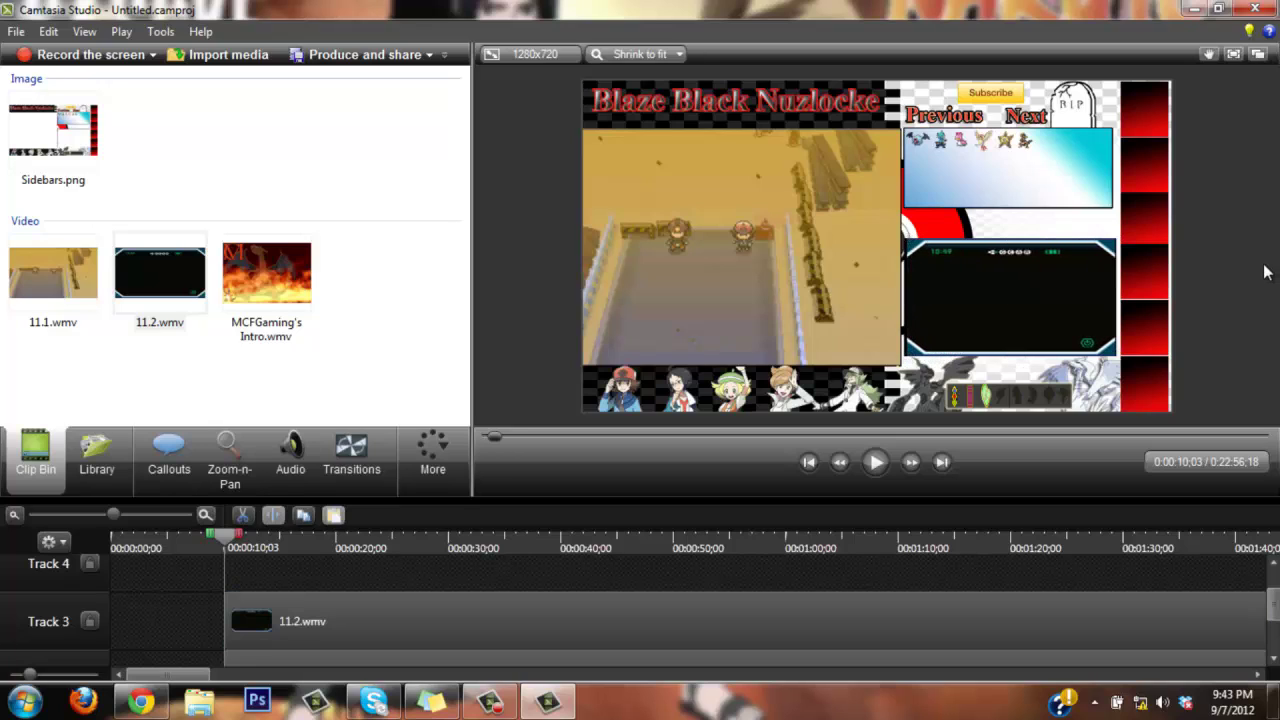
click(928, 607)
drag(904, 297, 901, 297)
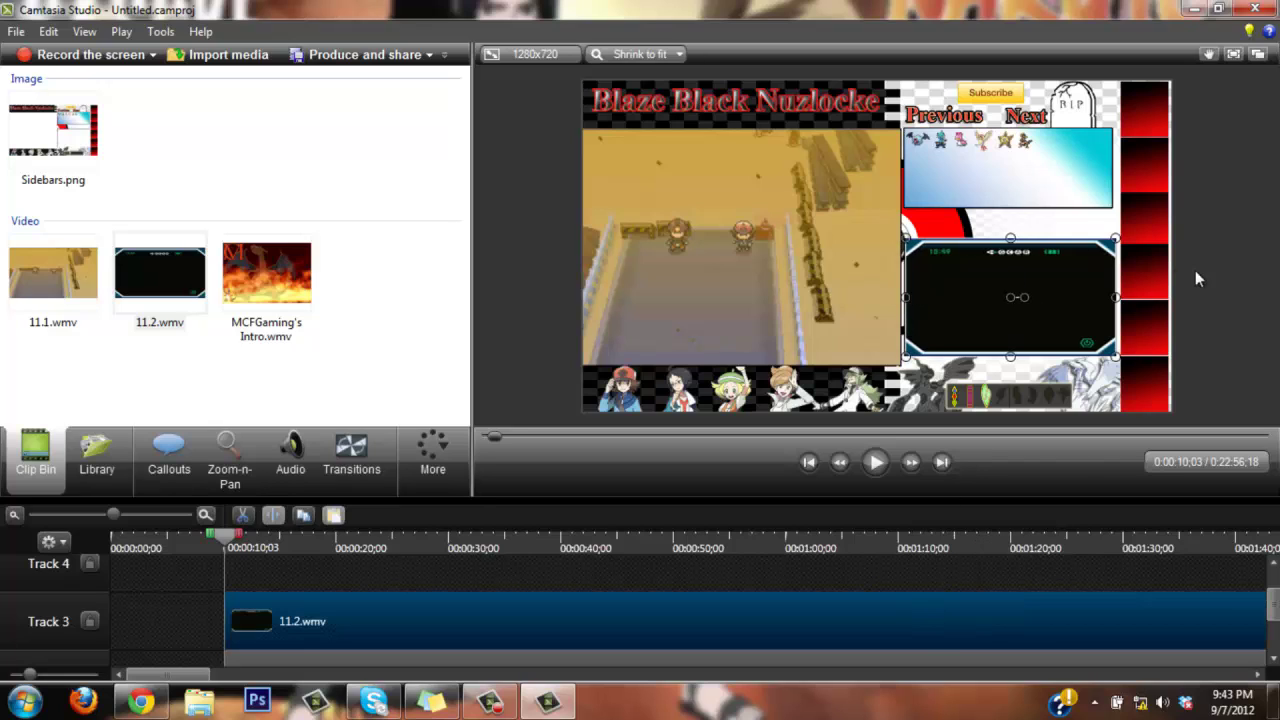
click(1229, 290)
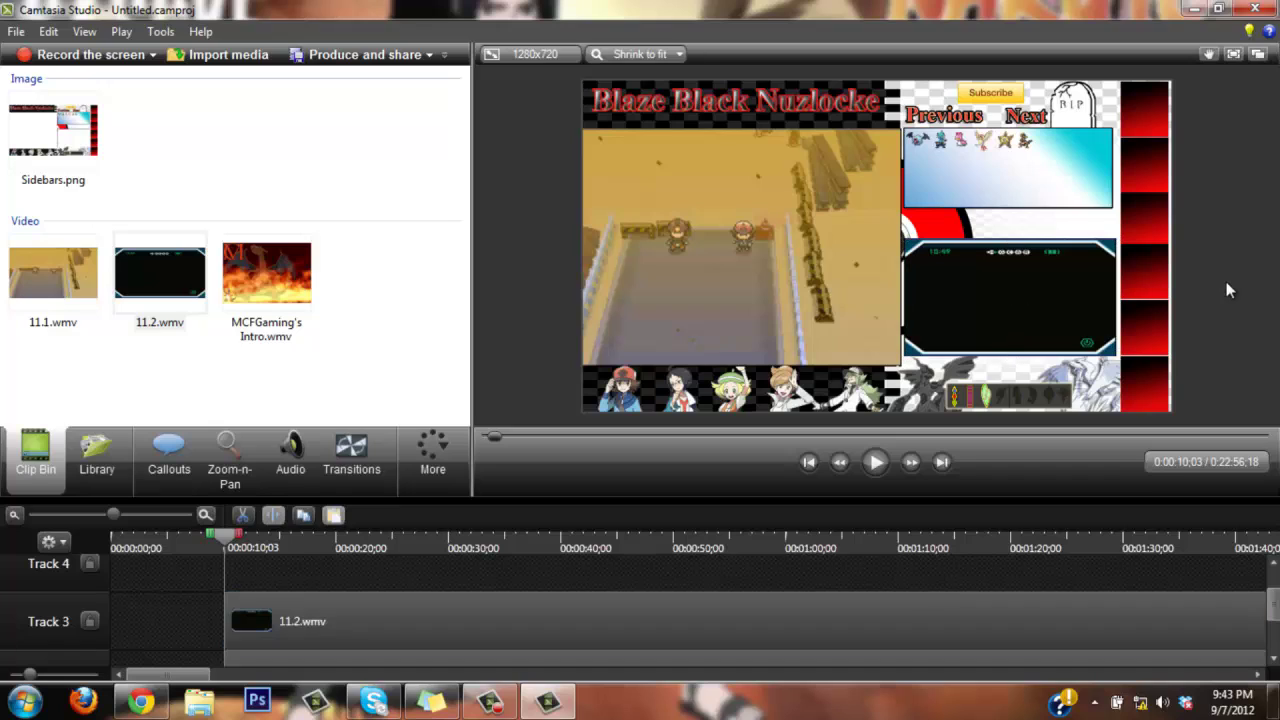
click(979, 617)
drag(905, 297, 903, 297)
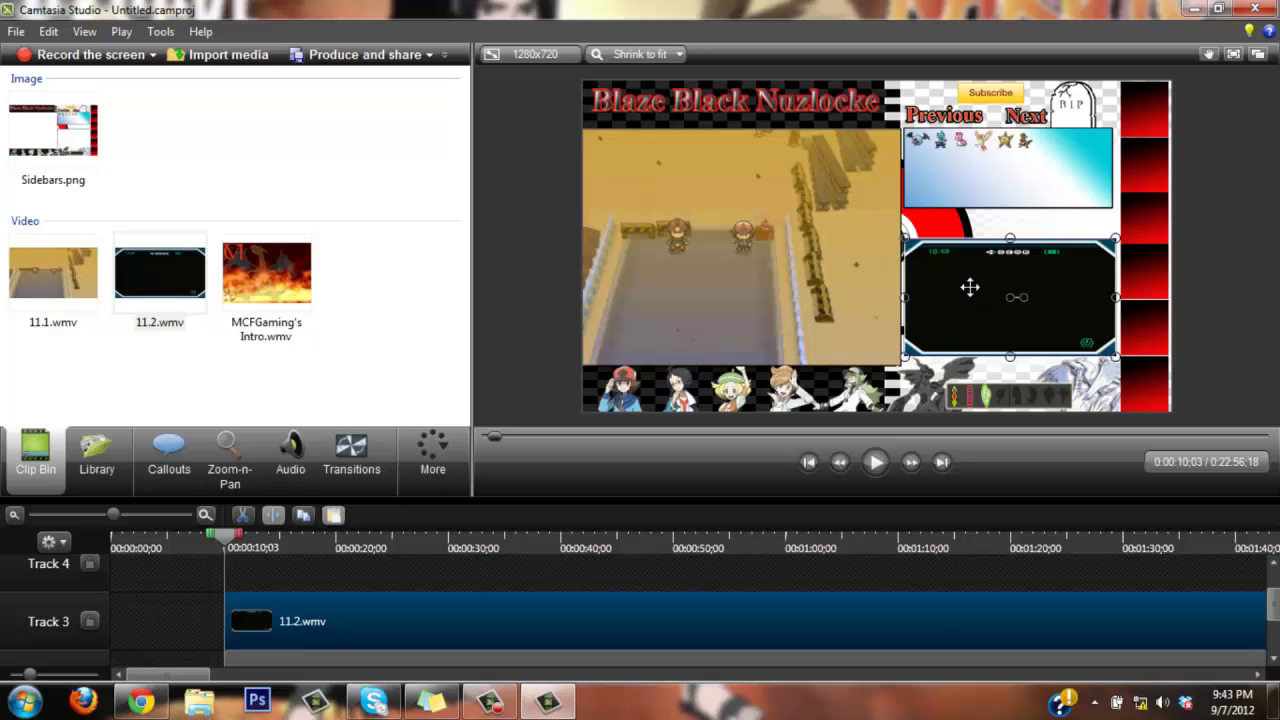
- Check the 11.1.wmv layout, then raise the preview/timeline splitter to reveal Tracks 1–3
scroll(1190, 630, down, 1)
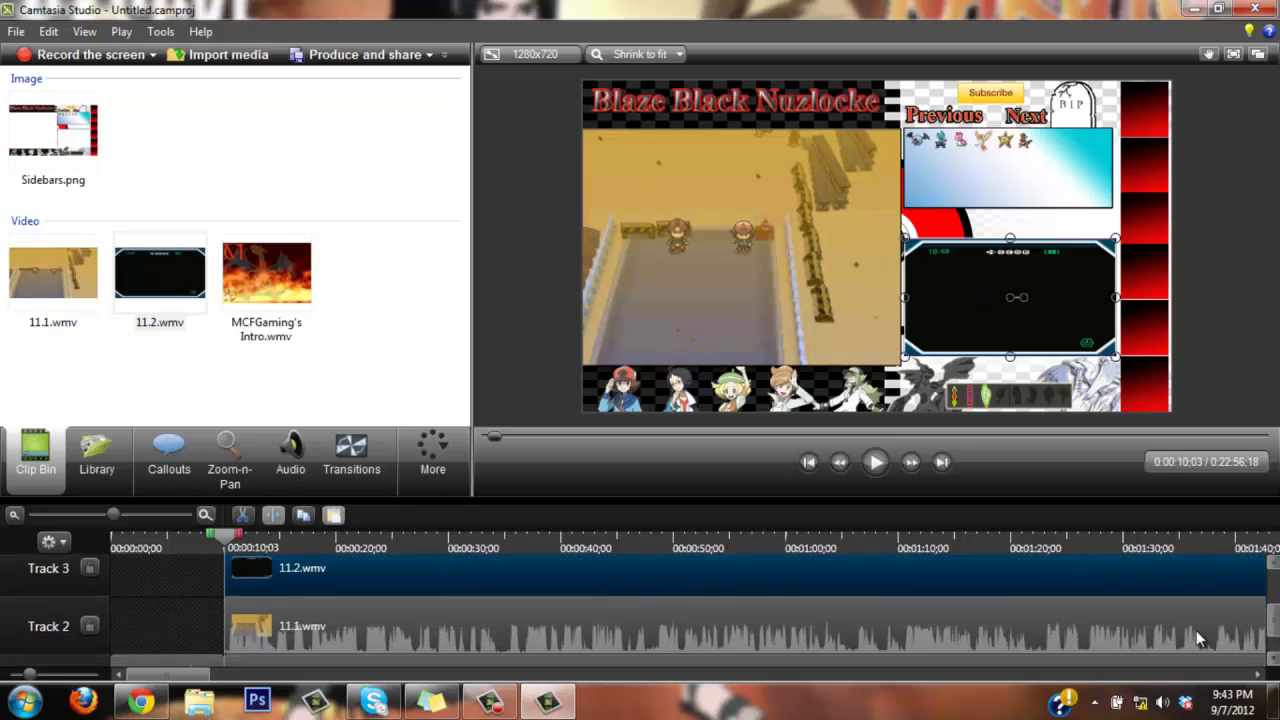
click(1192, 638)
click(521, 223)
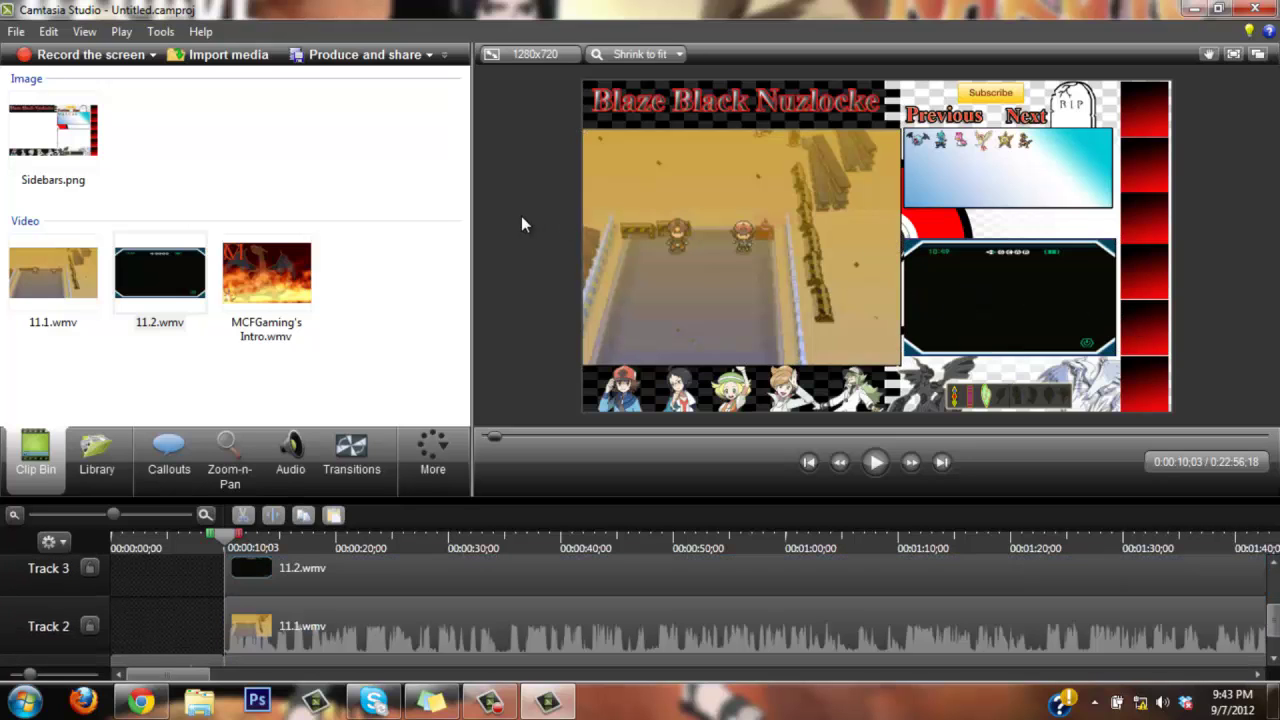
click(826, 640)
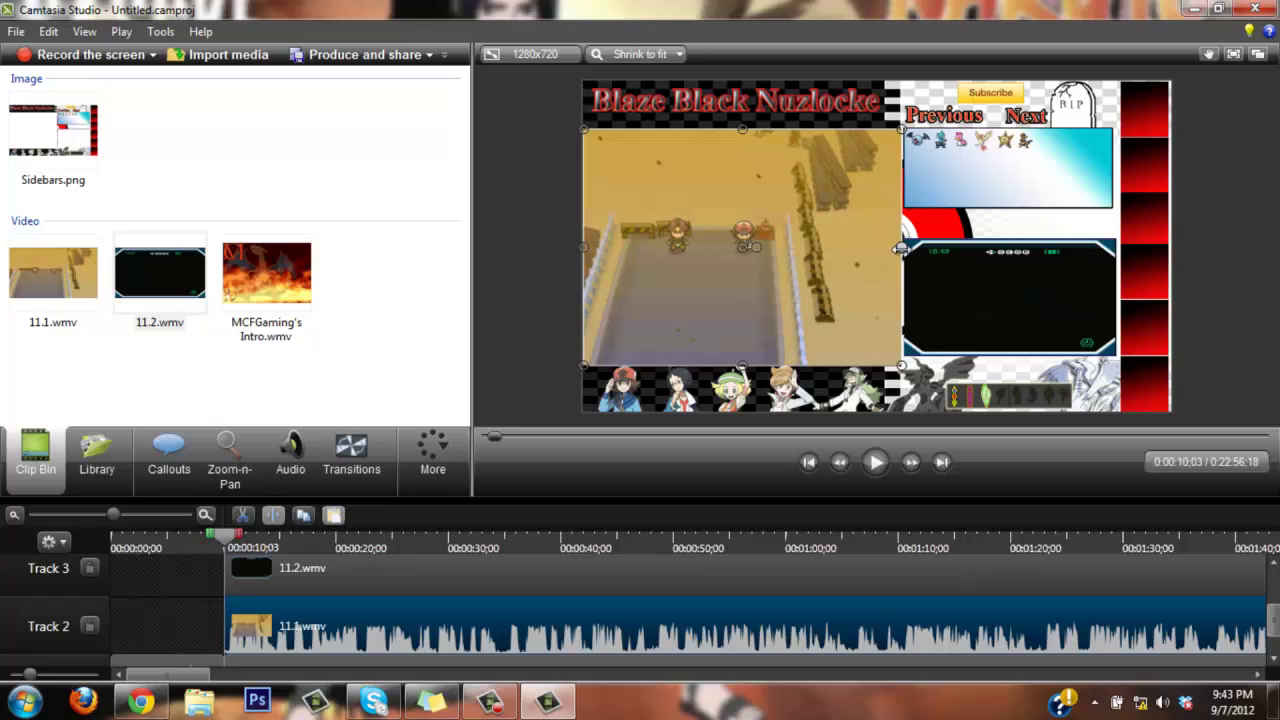
click(525, 251)
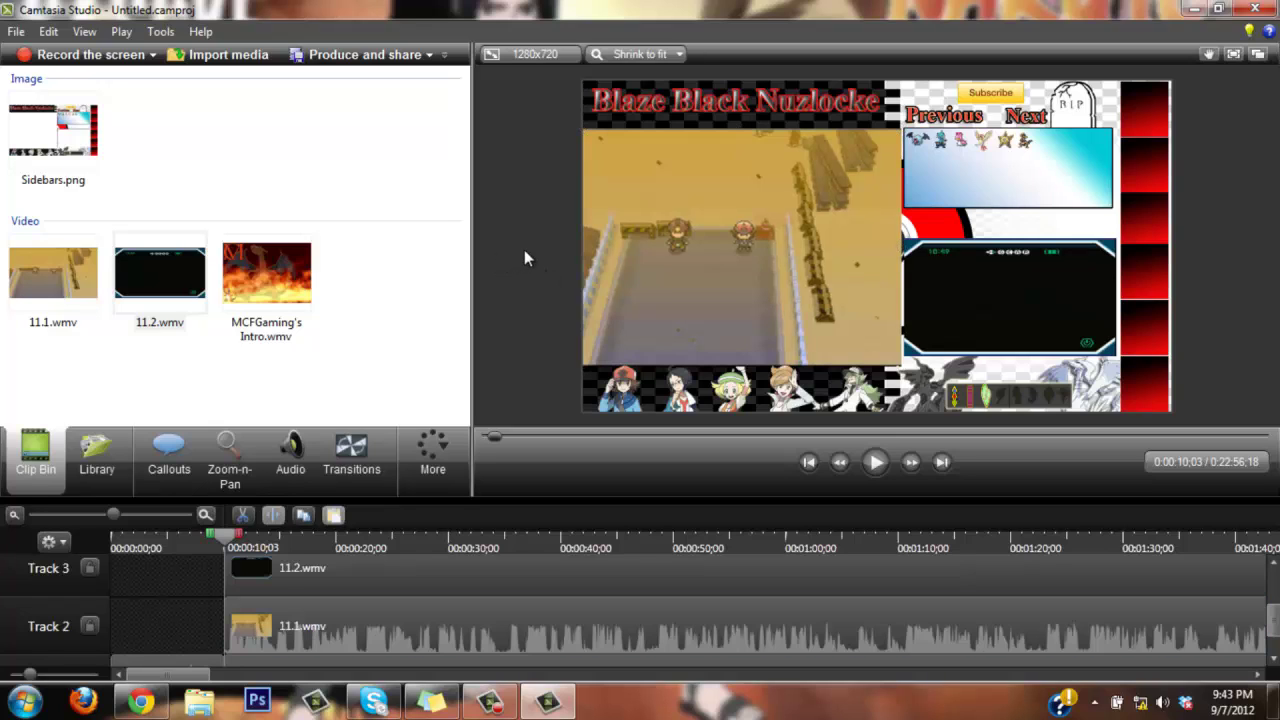
click(767, 640)
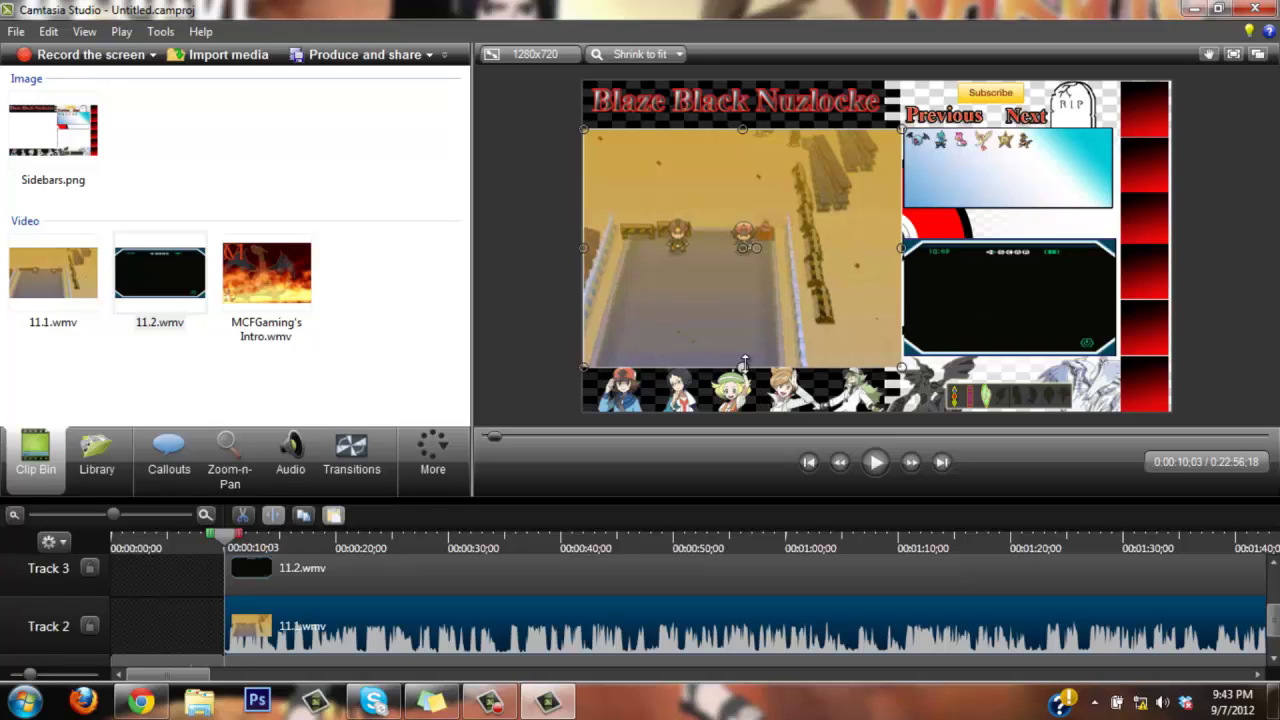
click(540, 300)
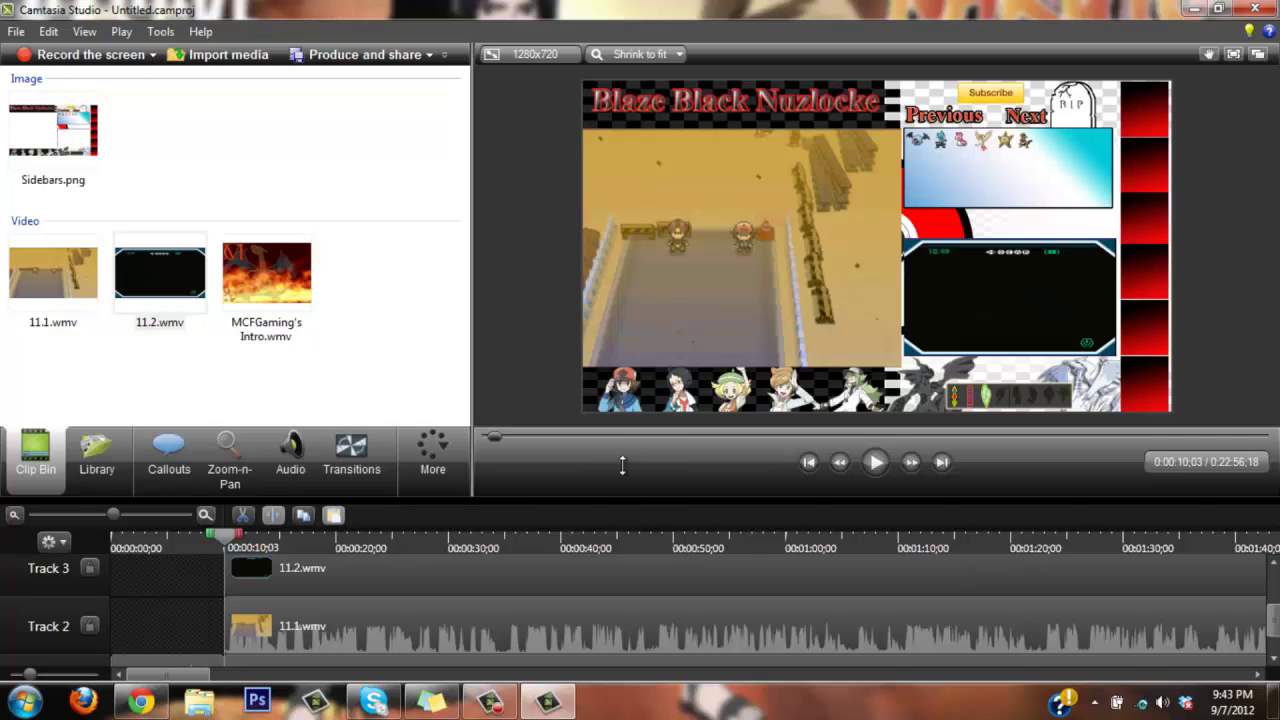
drag(623, 451, 628, 416)
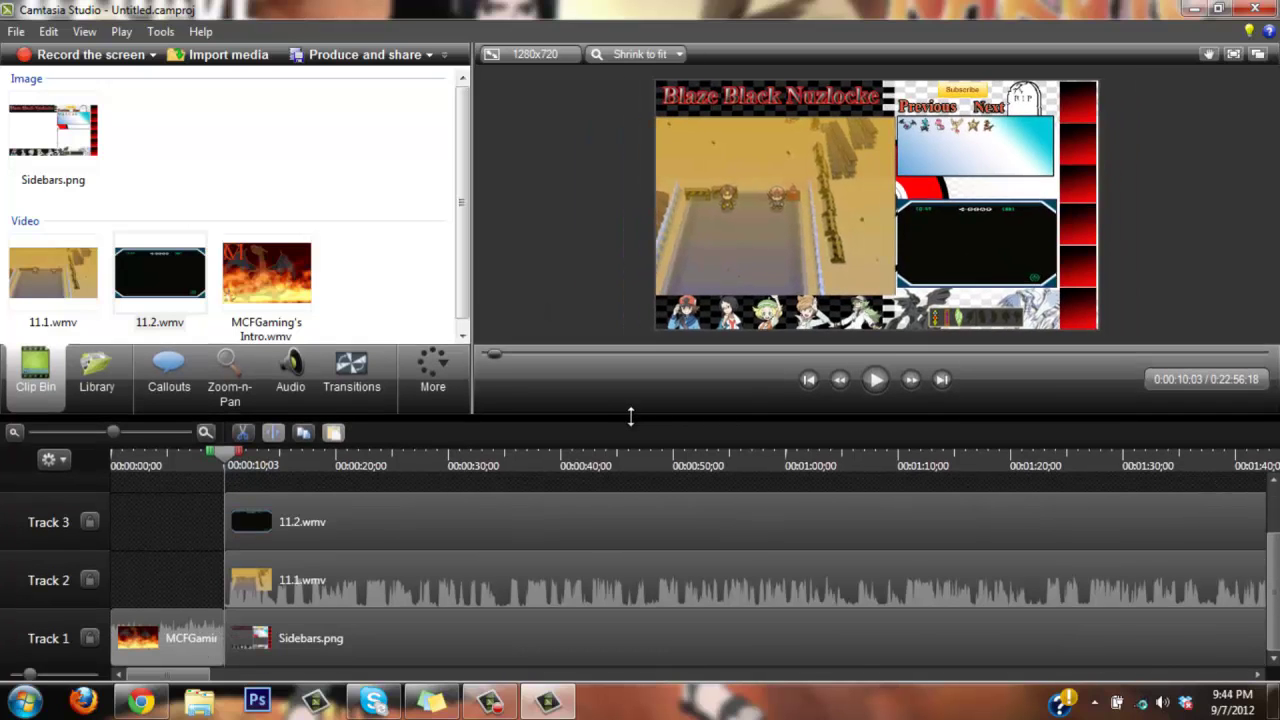
- Import the 534 and 514 sprites from the Blaze Blazk Nuzlocke LP folder
click(240, 62)
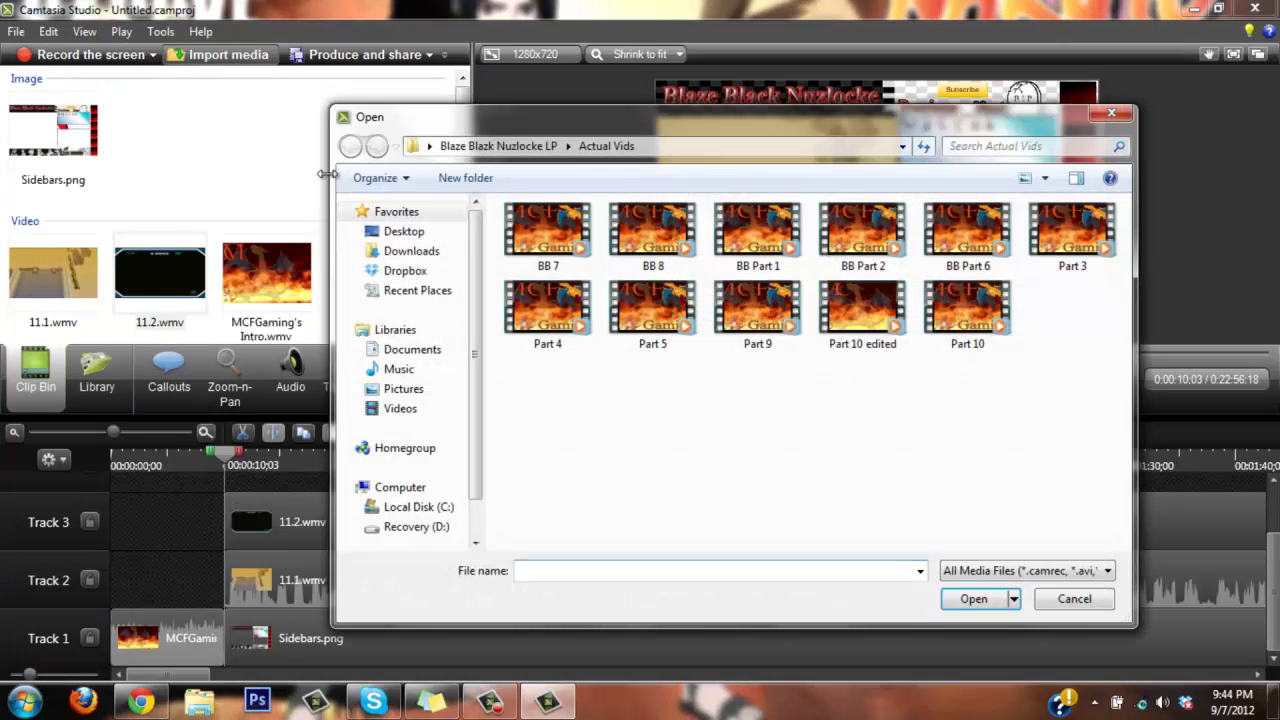
click(400, 231)
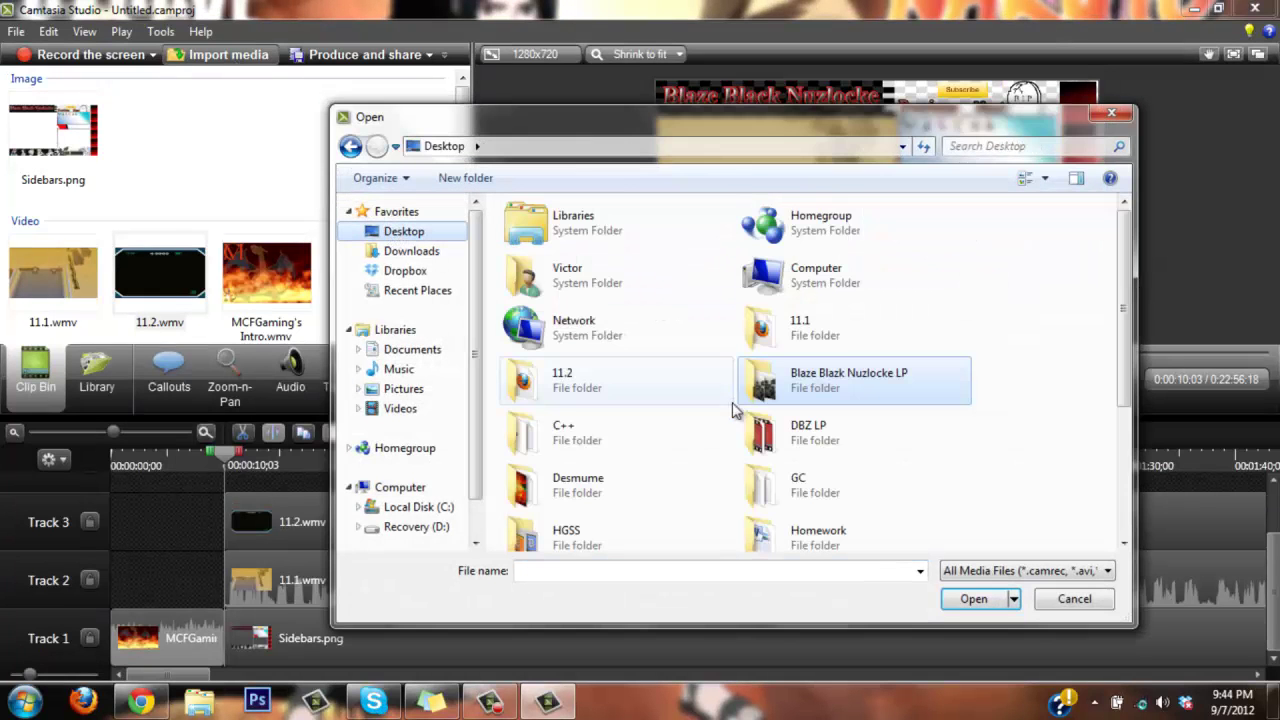
double_click(785, 397)
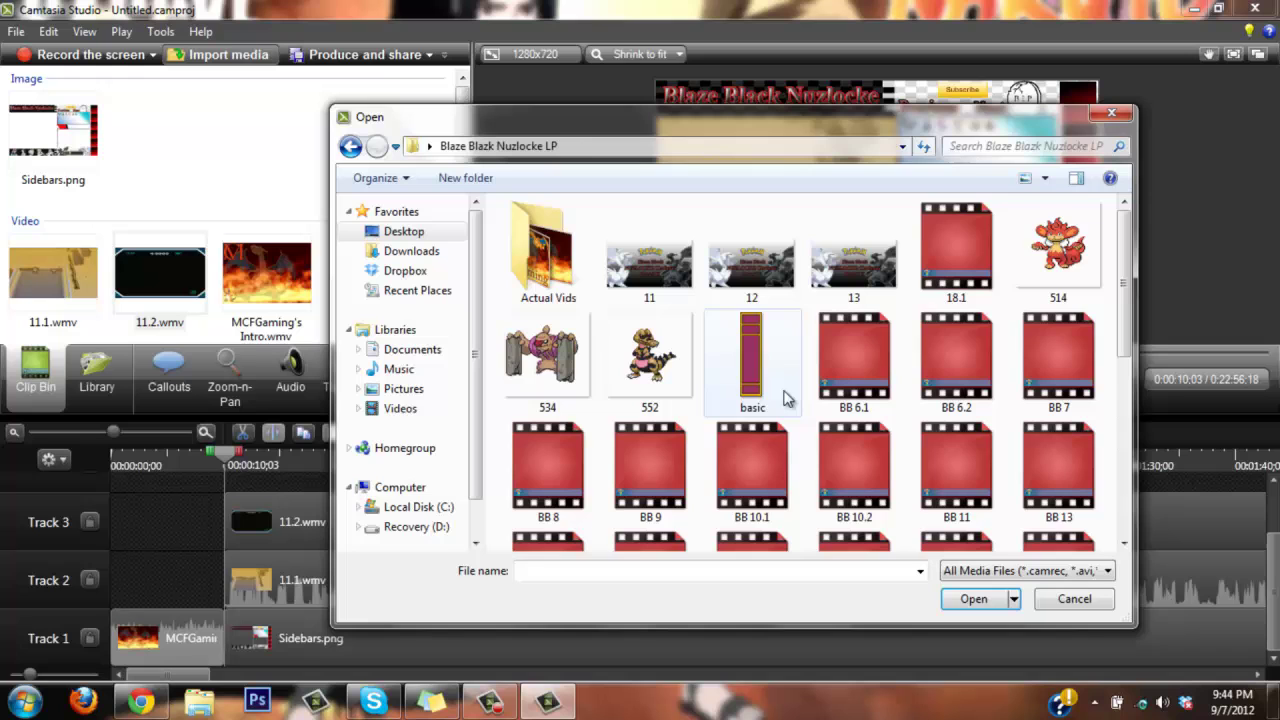
click(567, 362)
double_click(567, 362)
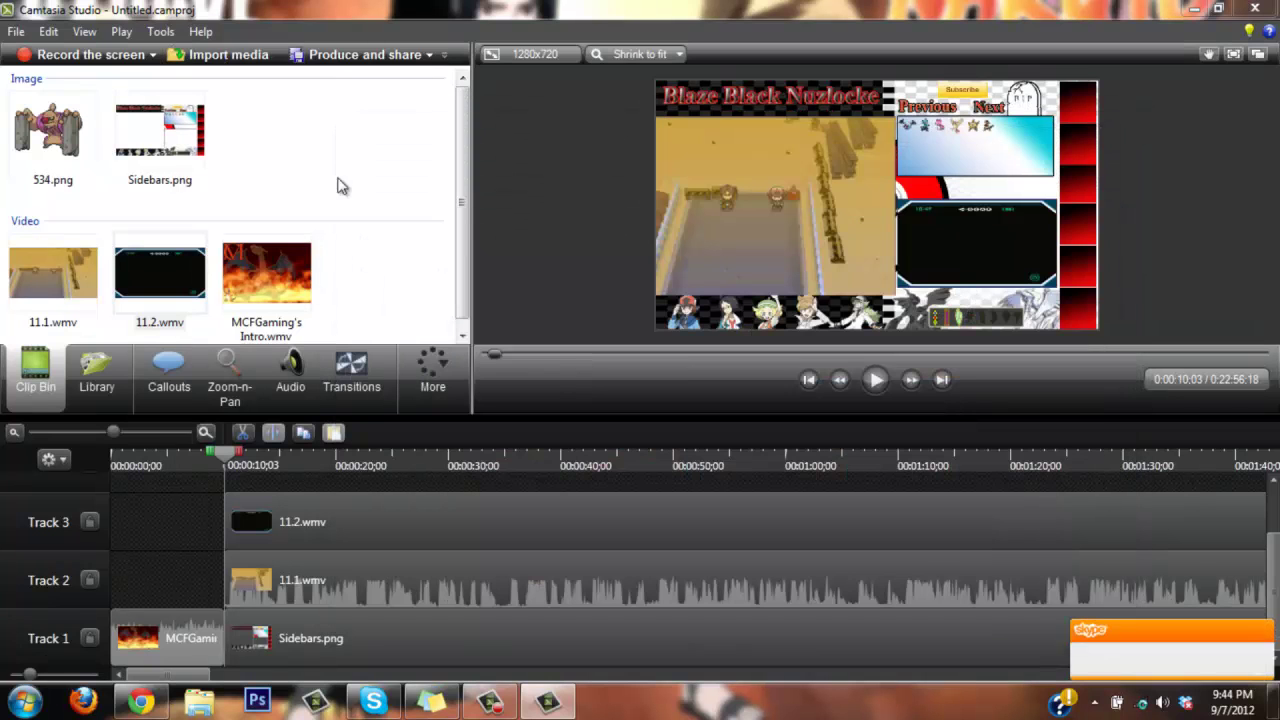
click(237, 57)
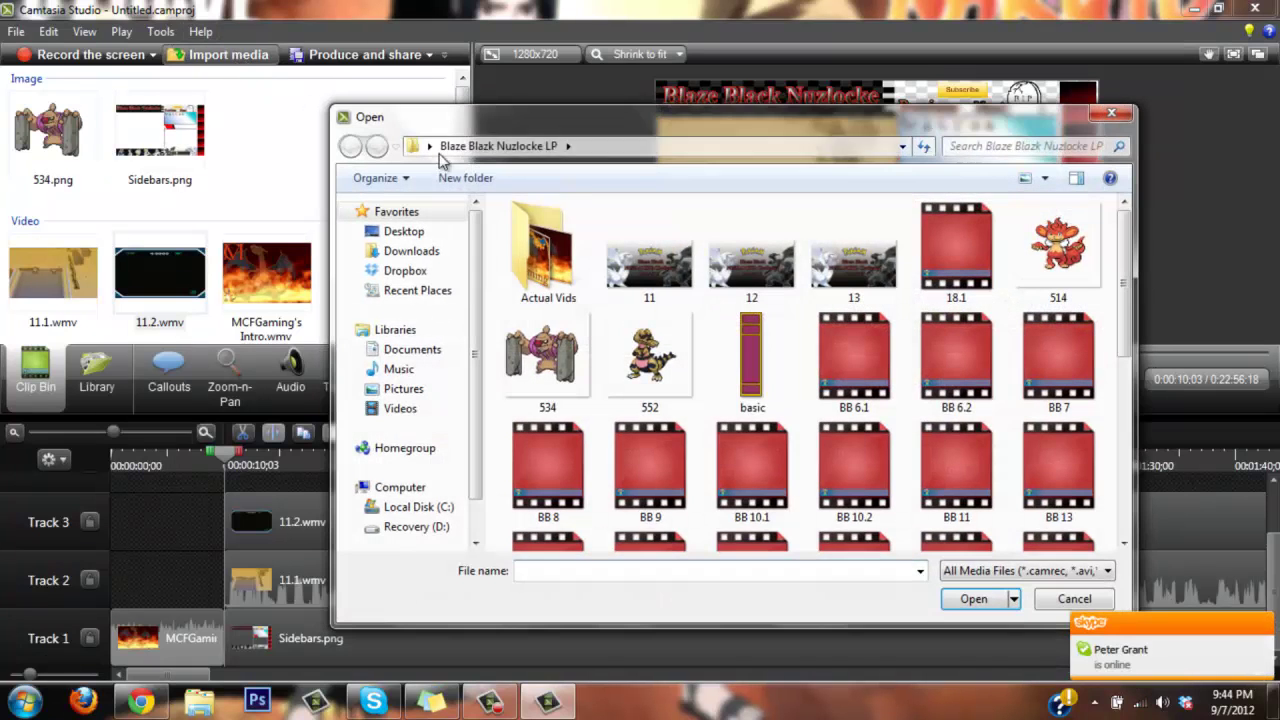
double_click(1070, 260)
- Import 198.png from Documents > Sprites
click(252, 55)
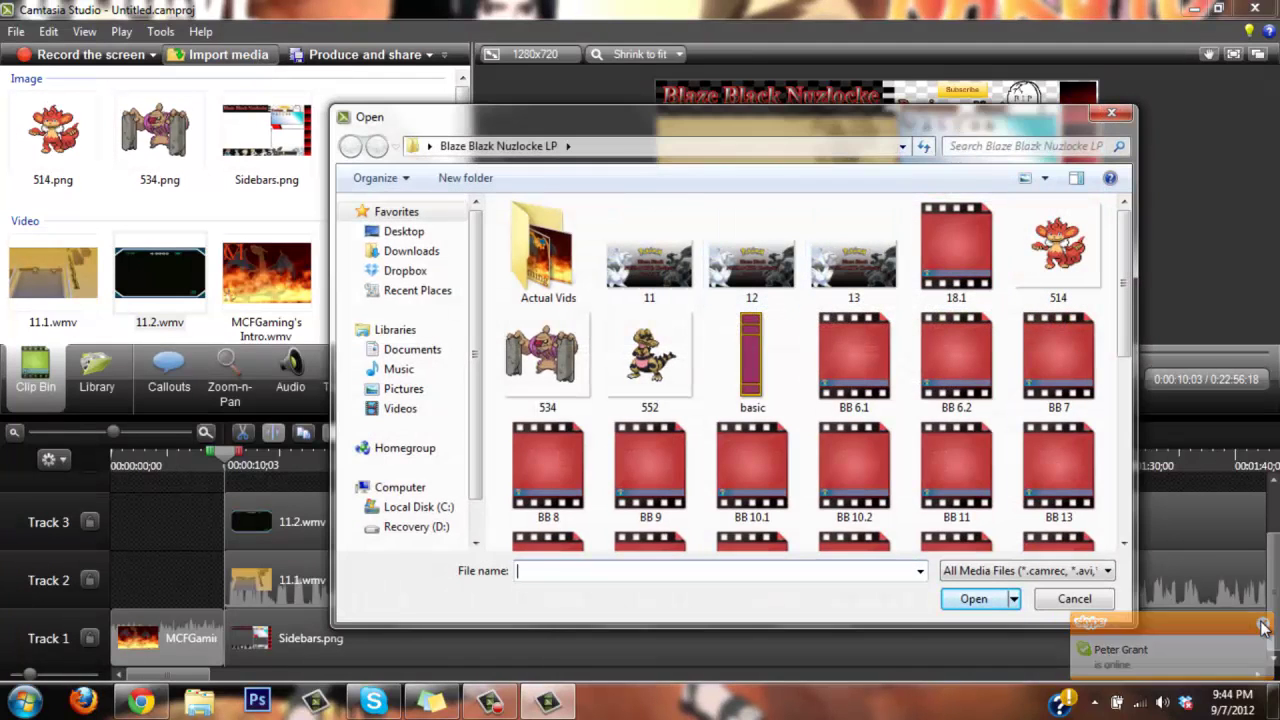
drag(1123, 340, 1105, 545)
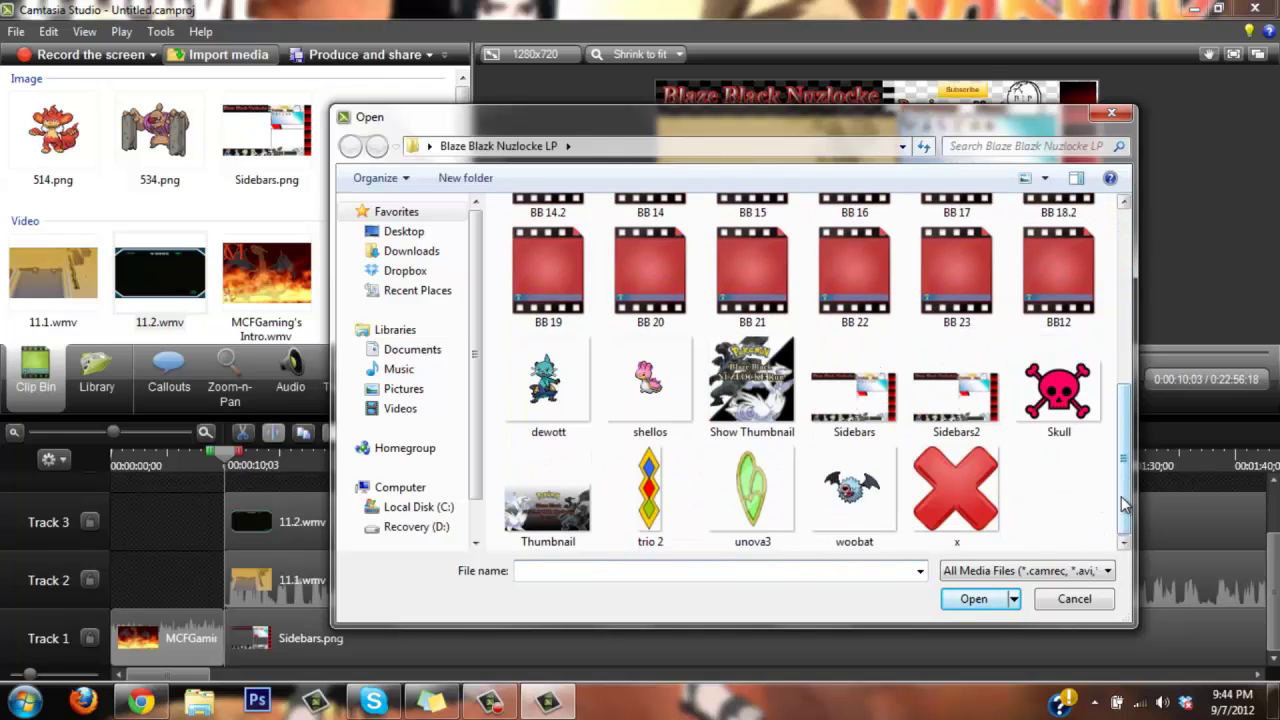
drag(1123, 505, 1123, 320)
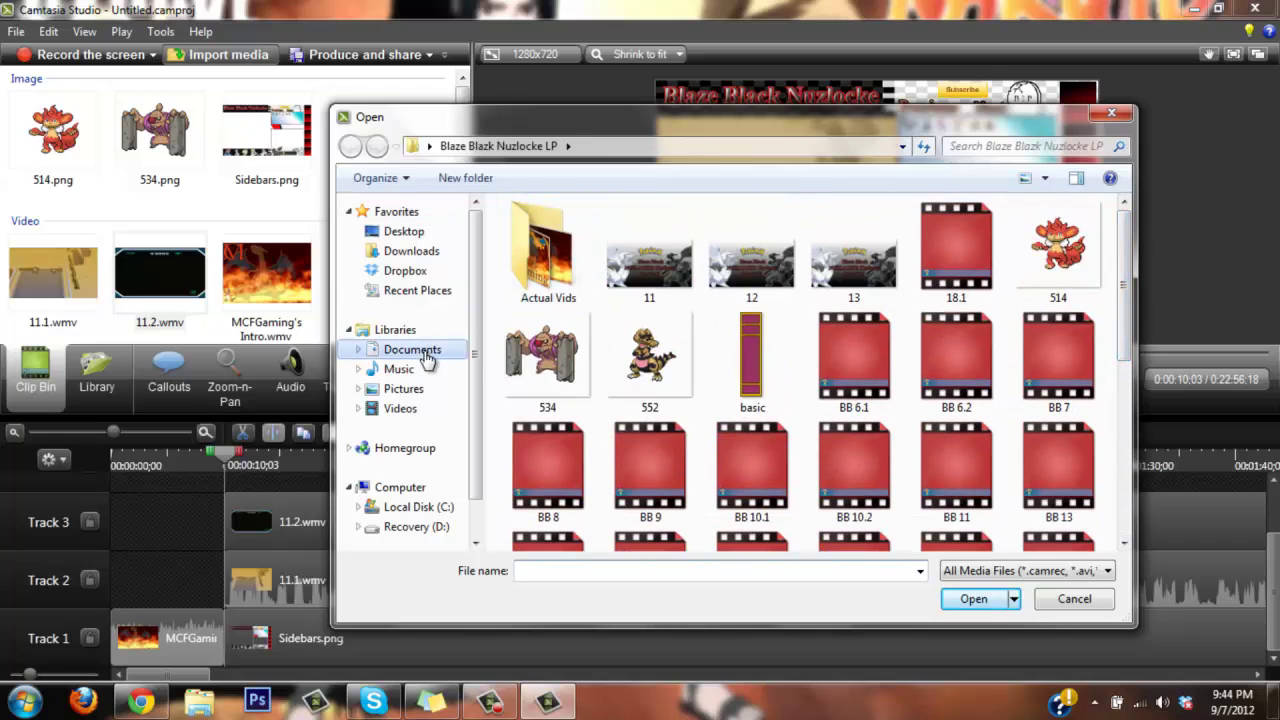
click(428, 358)
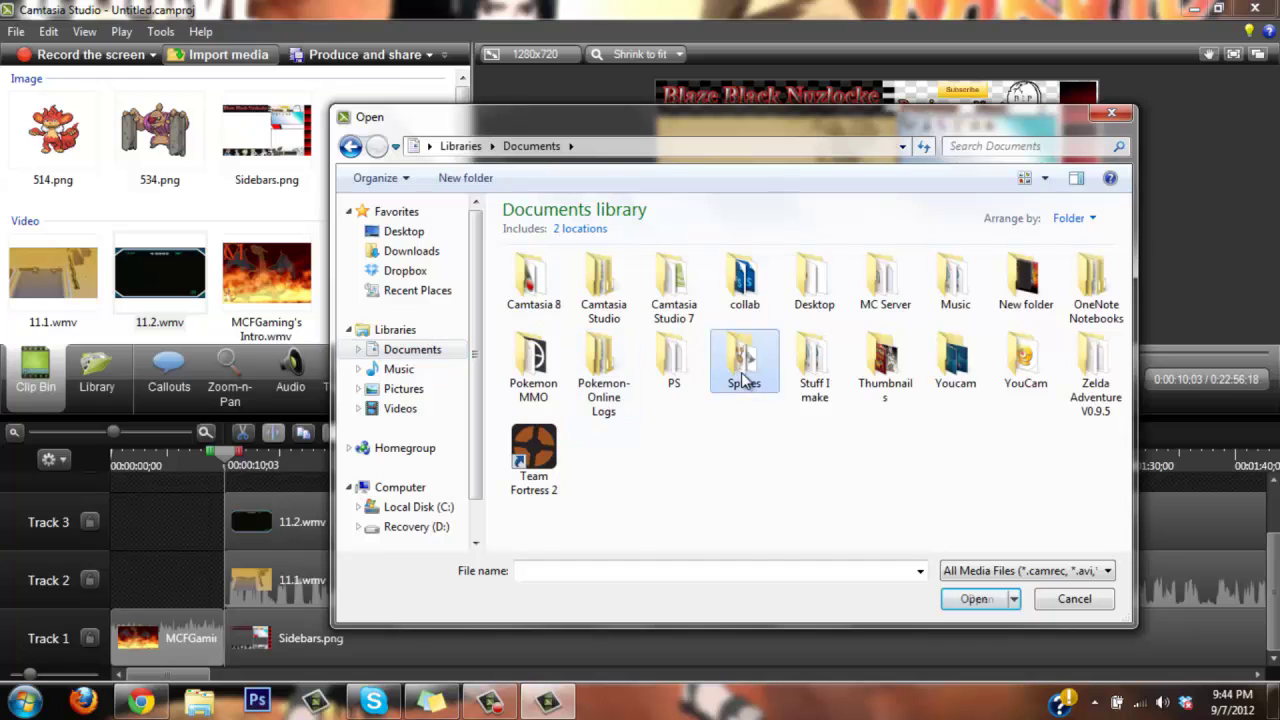
double_click(745, 375)
drag(1125, 273, 1125, 398)
double_click(917, 430)
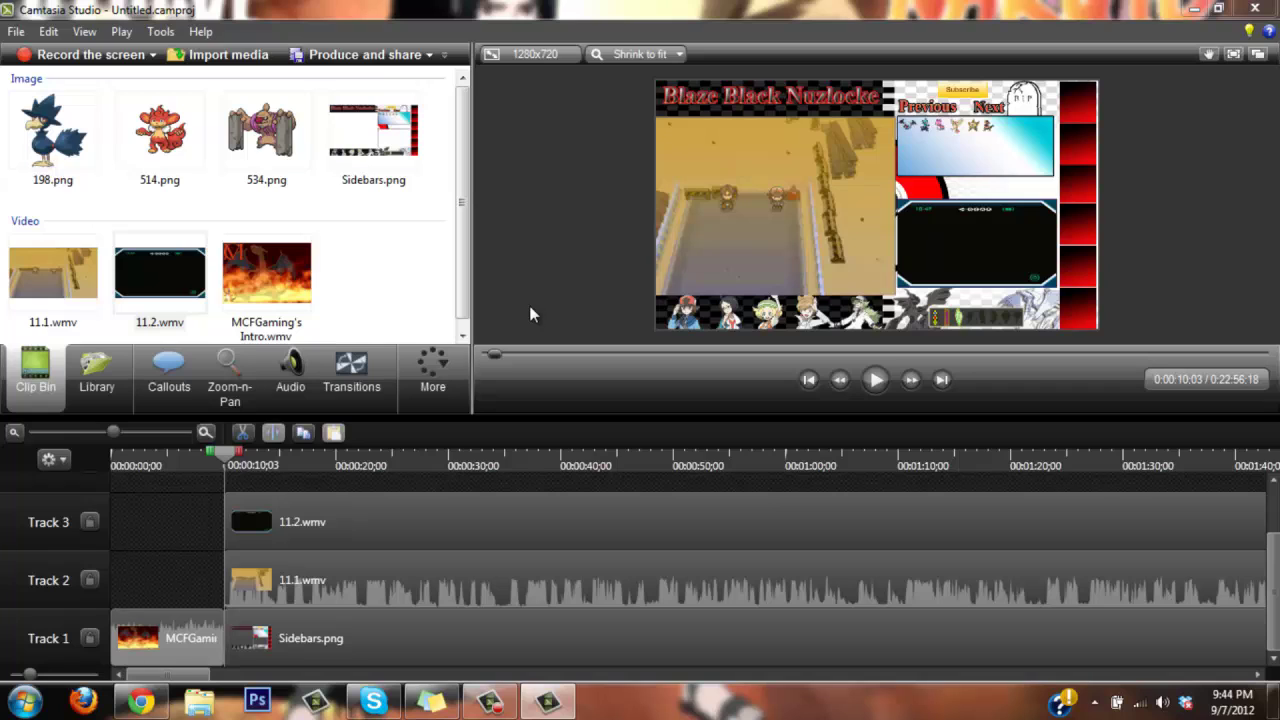
- Add 514.png at the playhead, extend it to about 22 minutes, and enlarge it into the sidebar's top slot
right_click(160, 148)
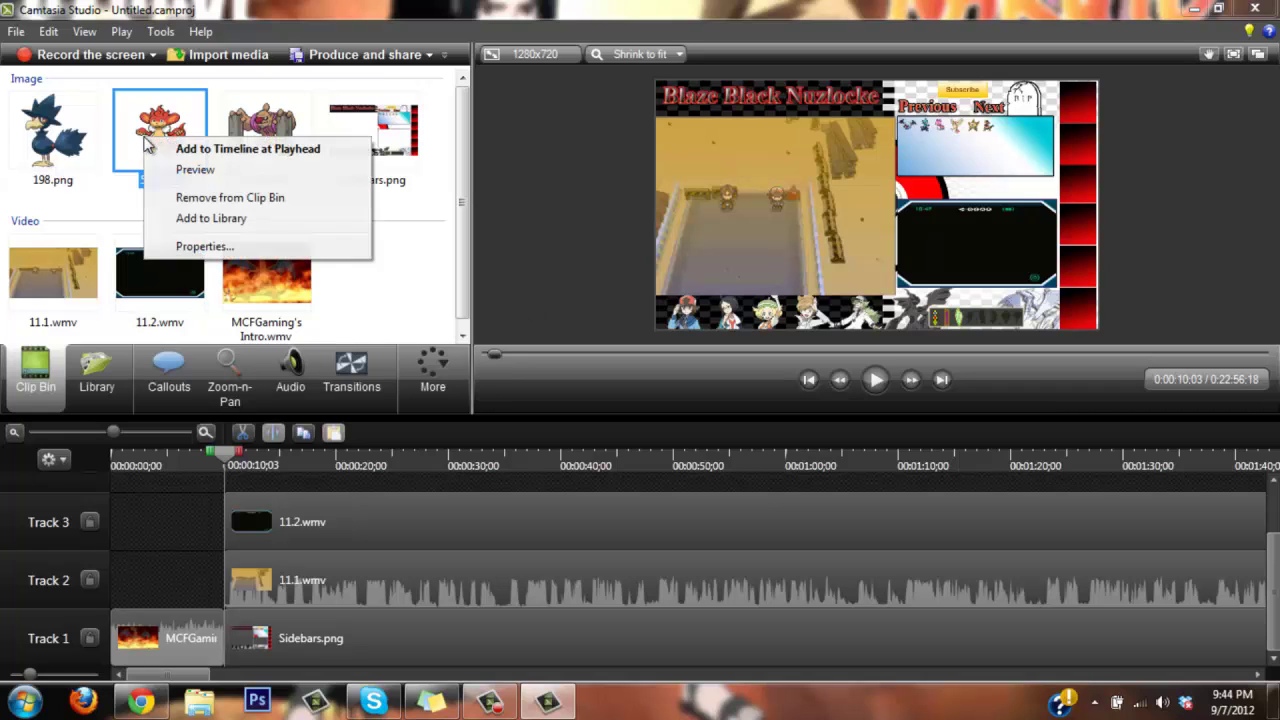
click(163, 150)
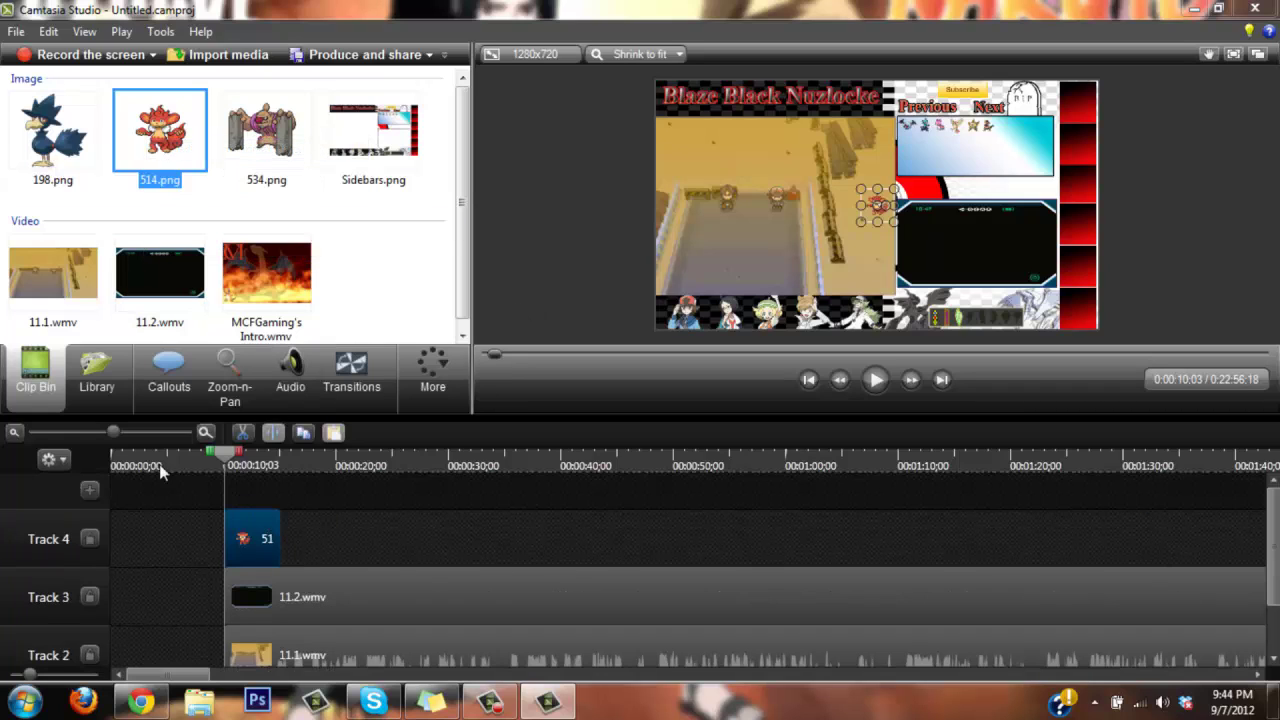
click(20, 432)
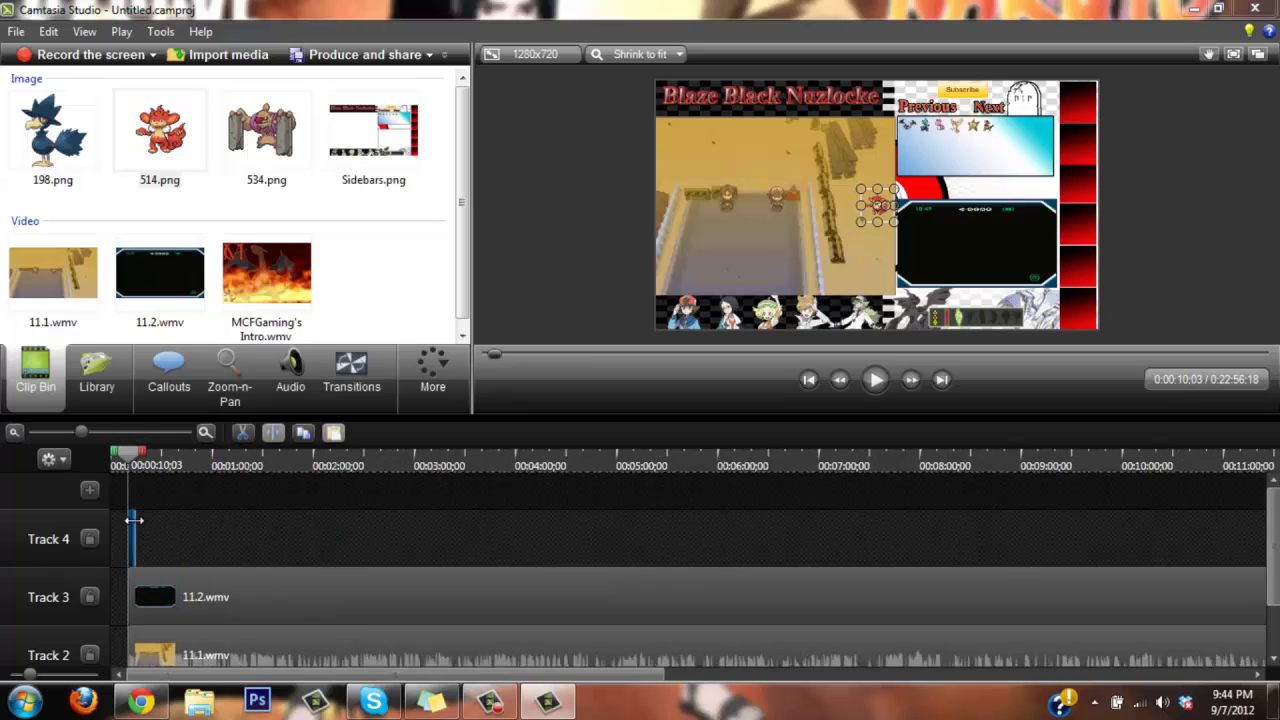
drag(328, 501, 420, 540)
click(14, 432)
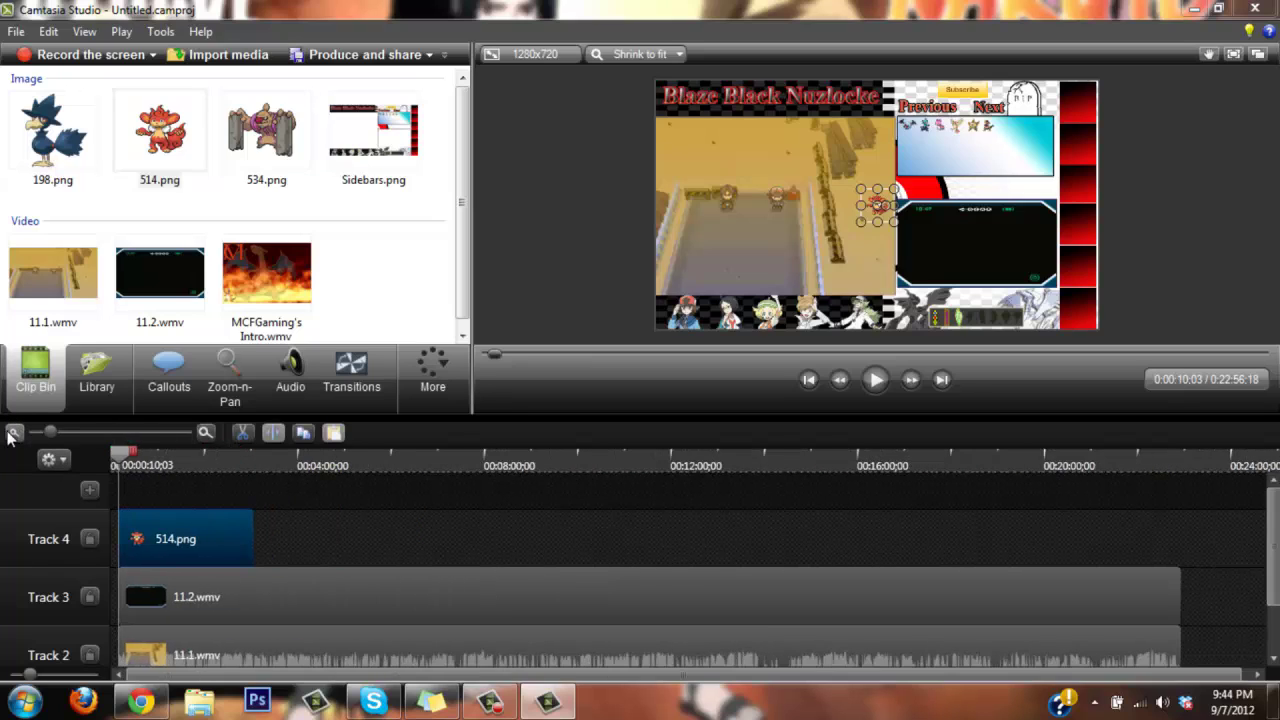
drag(253, 536, 1172, 535)
drag(895, 188, 912, 170)
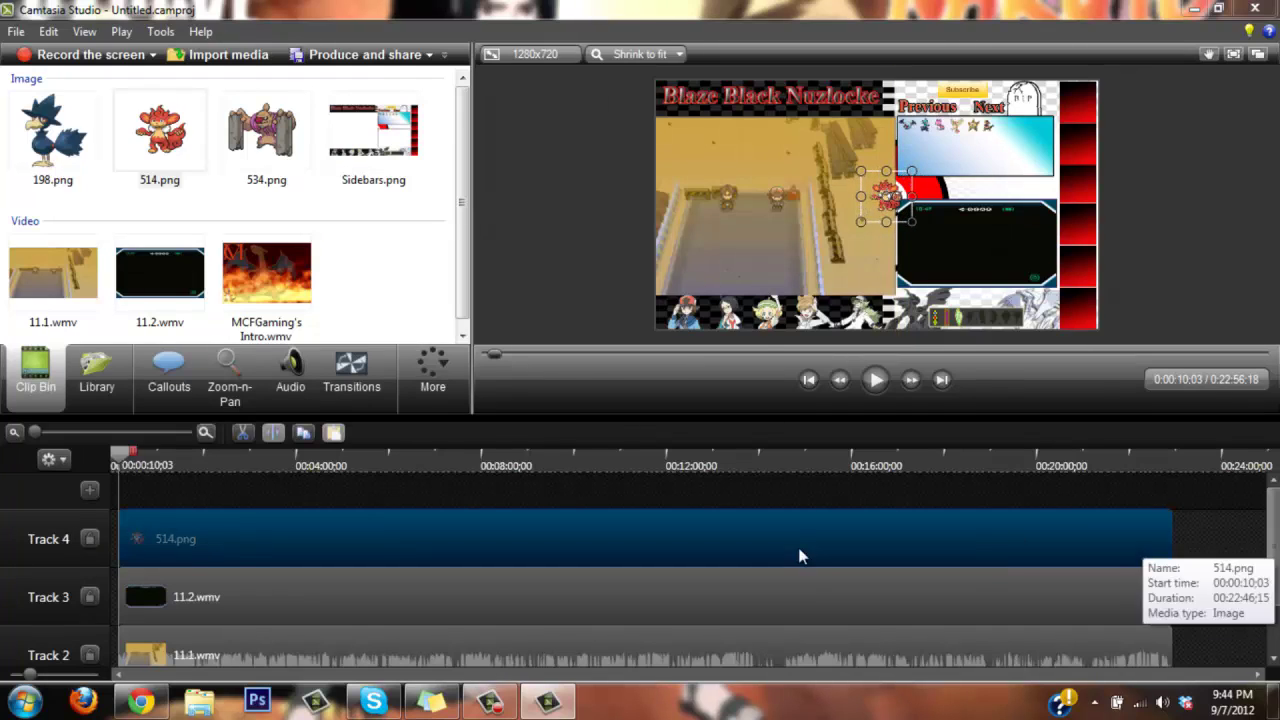
drag(885, 197, 1106, 79)
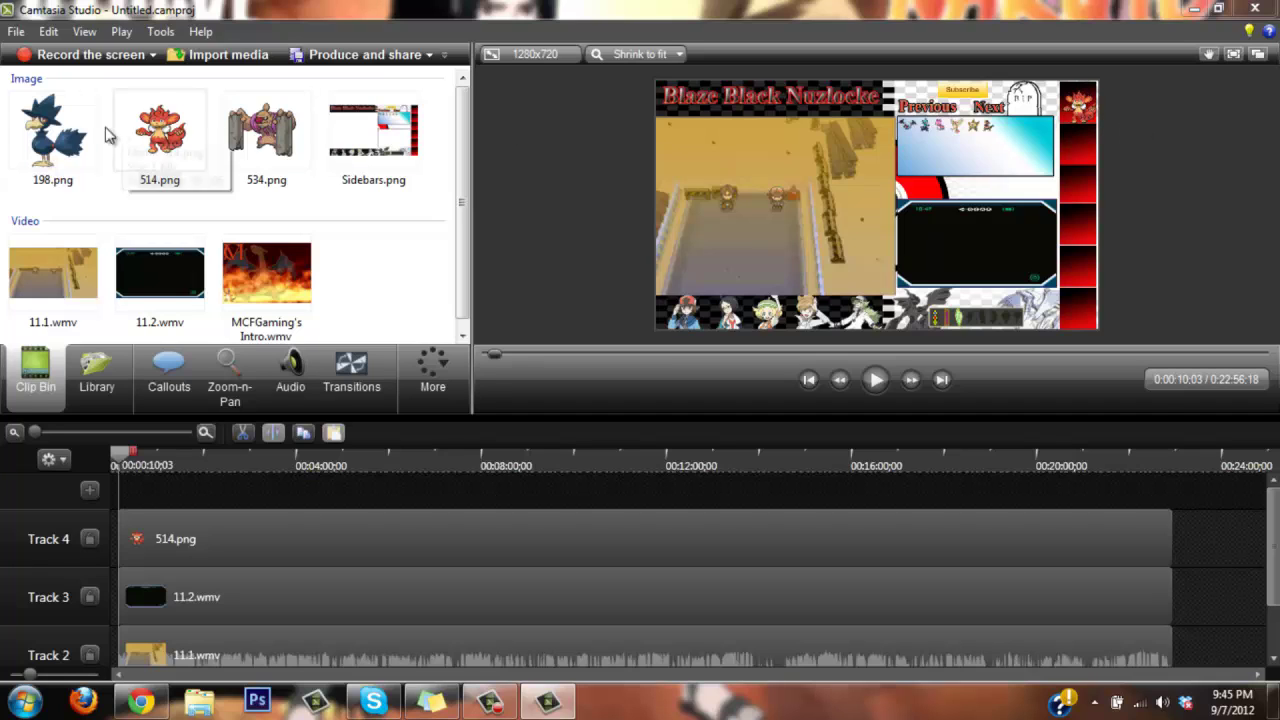
- Add 534.png on Track 5, extend it to near the end, and enlarge it into the second red slot
right_click(252, 131)
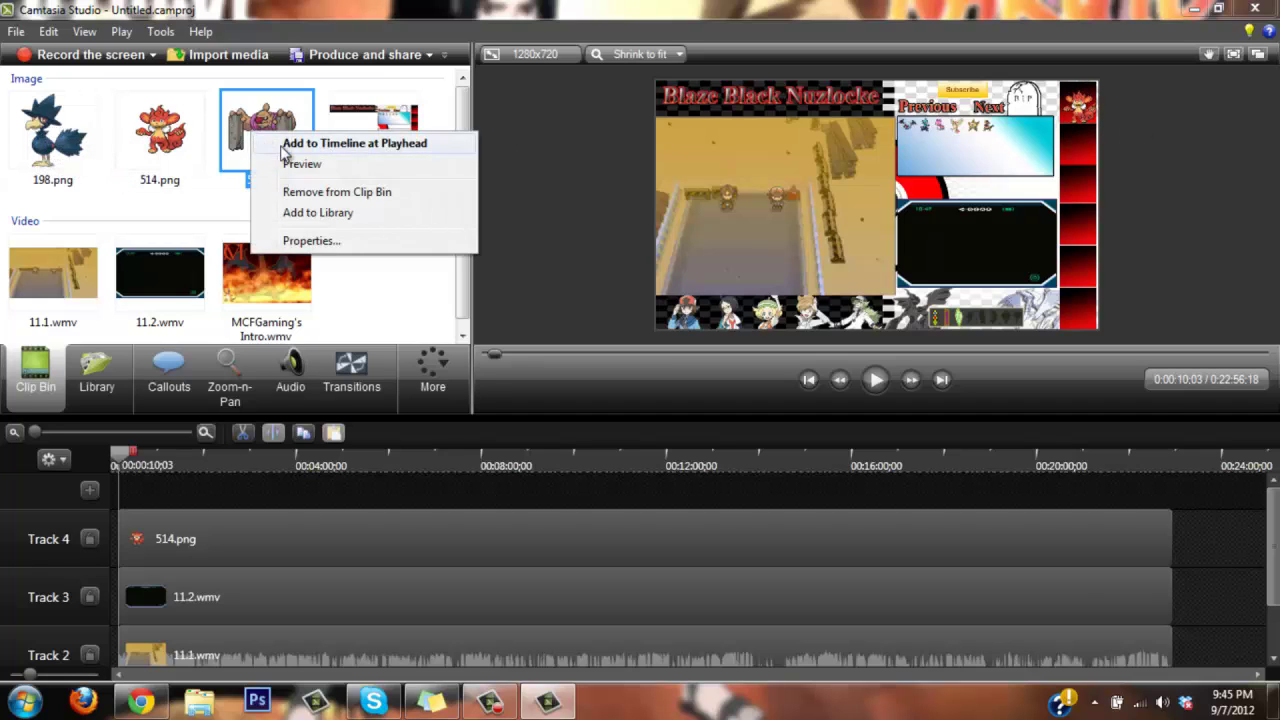
click(286, 148)
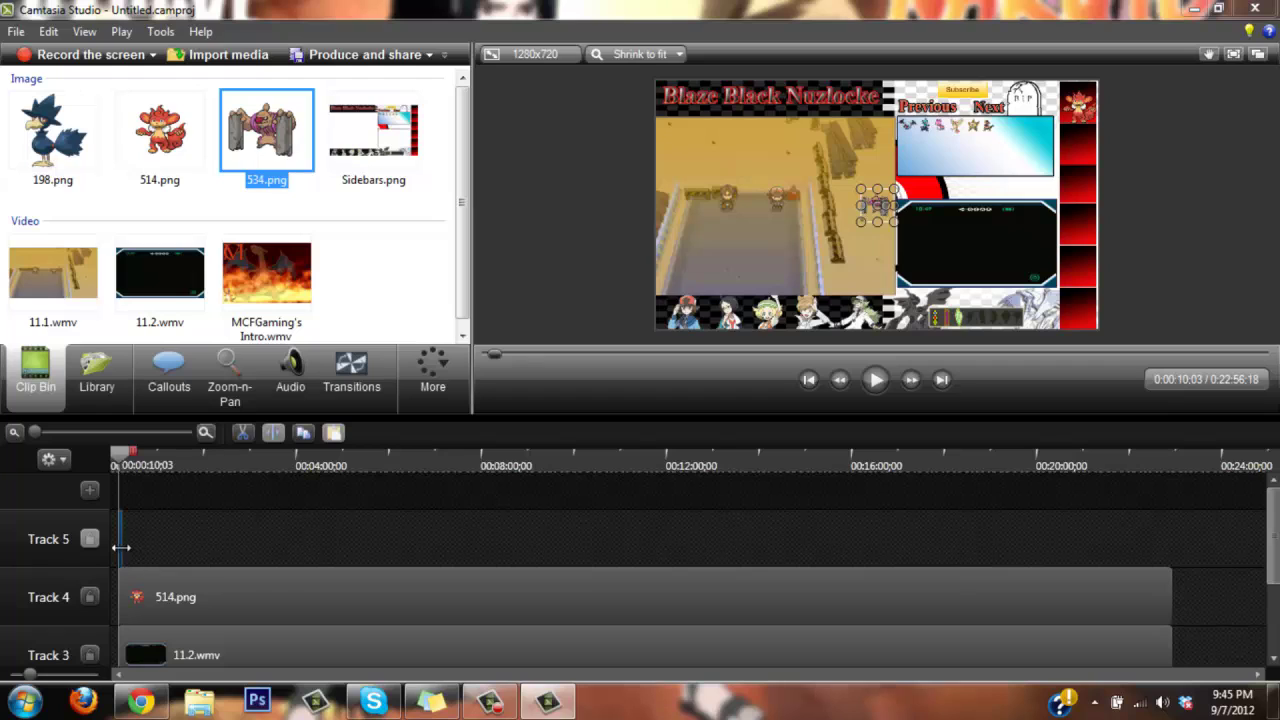
drag(120, 547, 1171, 548)
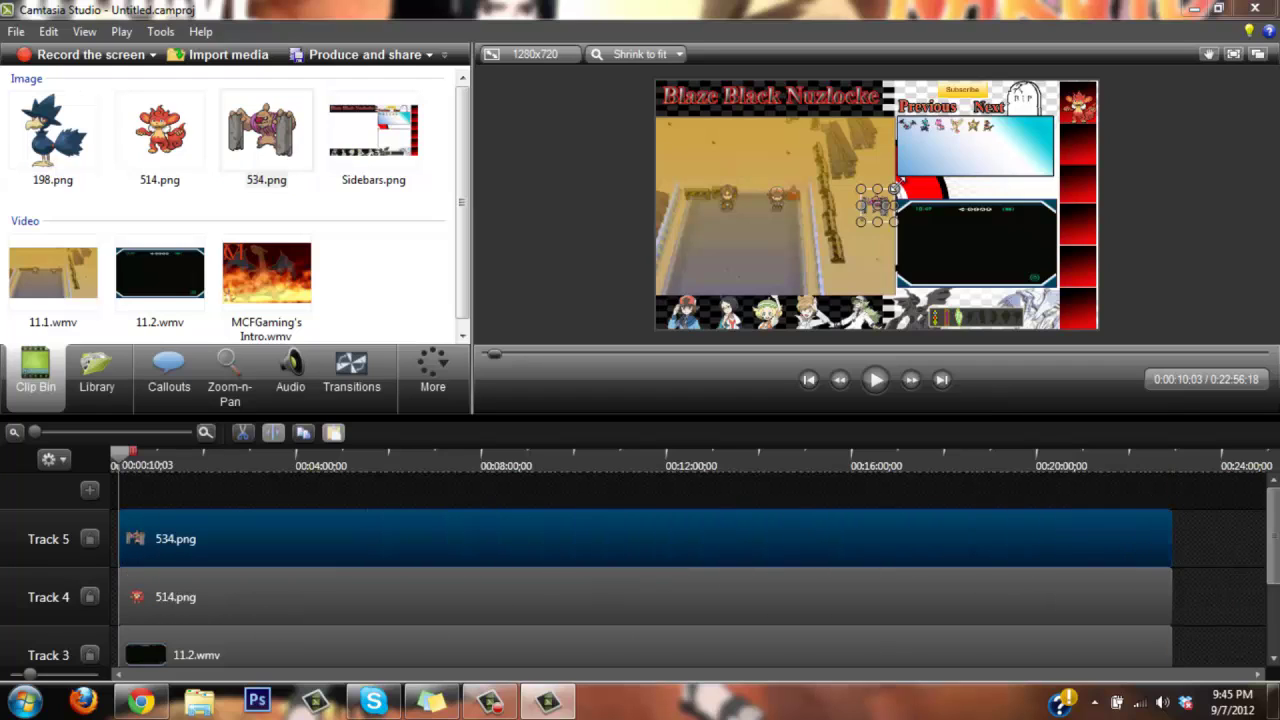
drag(898, 185, 1082, 152)
click(1161, 182)
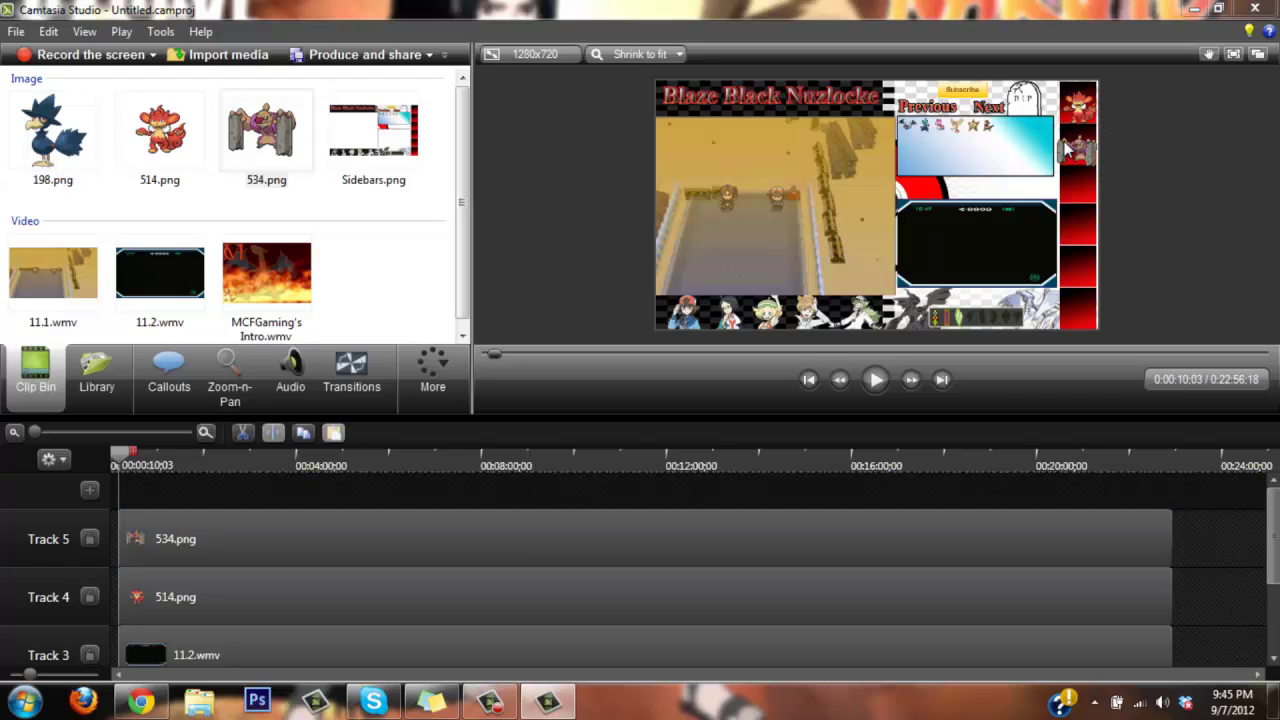
right_click(58, 150)
- Add 198.png to Track 6, stretch it across the video, and place it in the third red slot
click(130, 158)
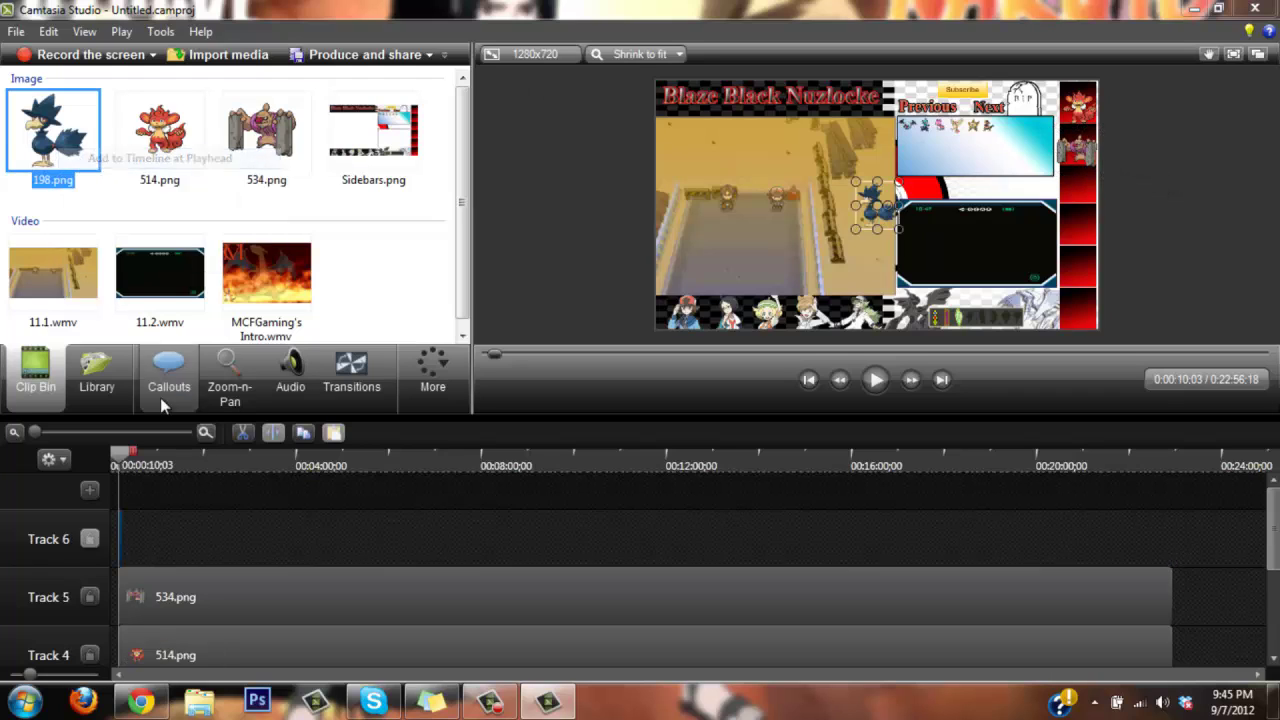
drag(120, 515, 1172, 575)
drag(875, 205, 1084, 186)
click(1170, 176)
click(1098, 175)
click(1158, 181)
click(1130, 193)
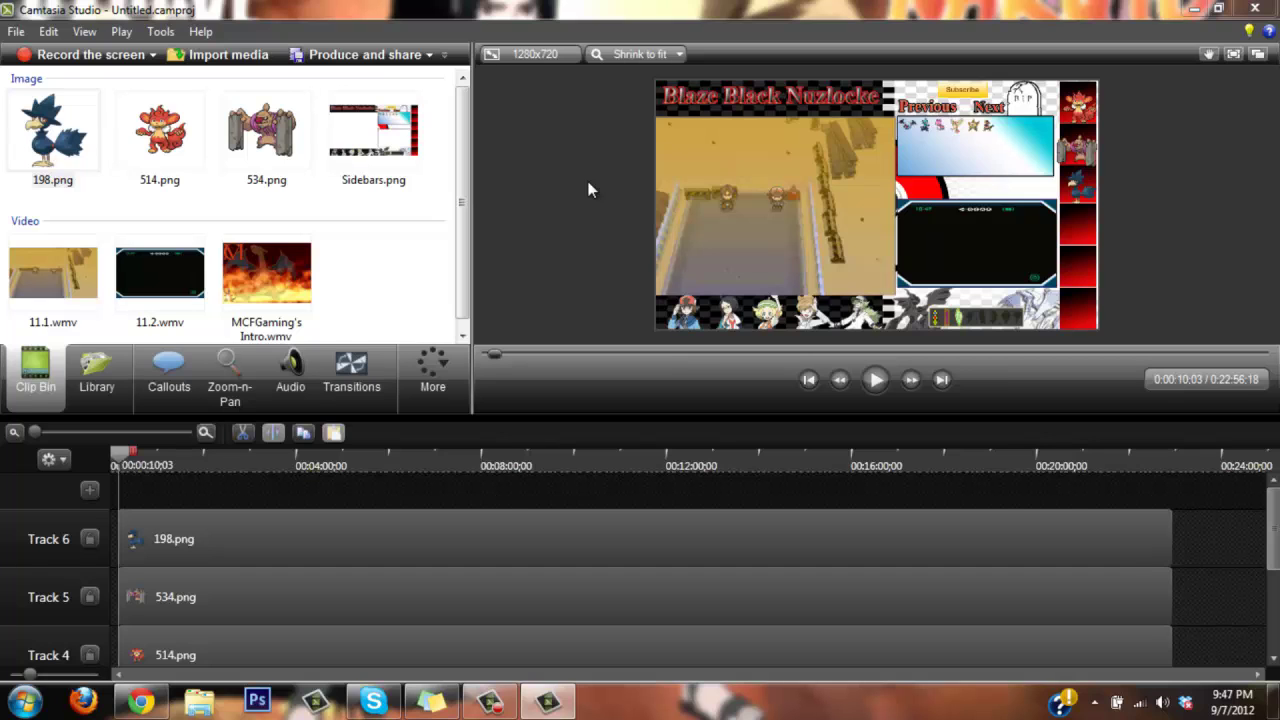
- Produce the project as an MP4-only video up to 720p named 'Part 11'
click(338, 58)
click(824, 187)
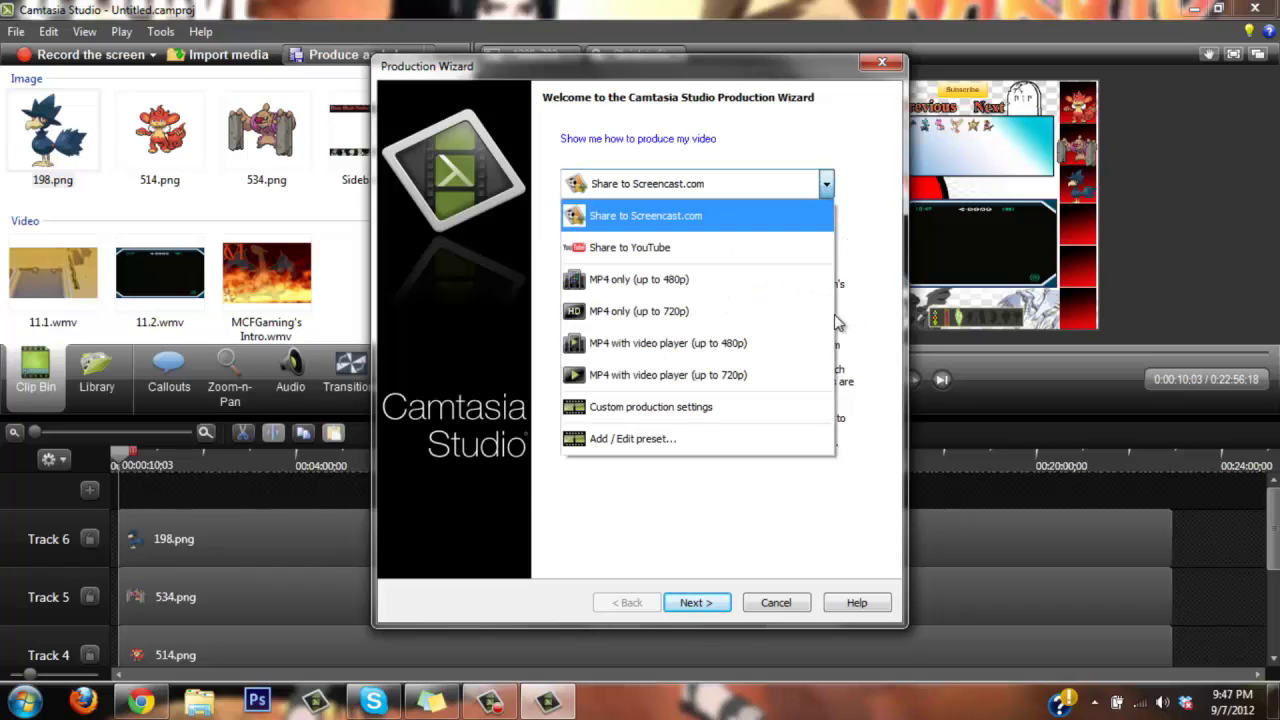
click(757, 318)
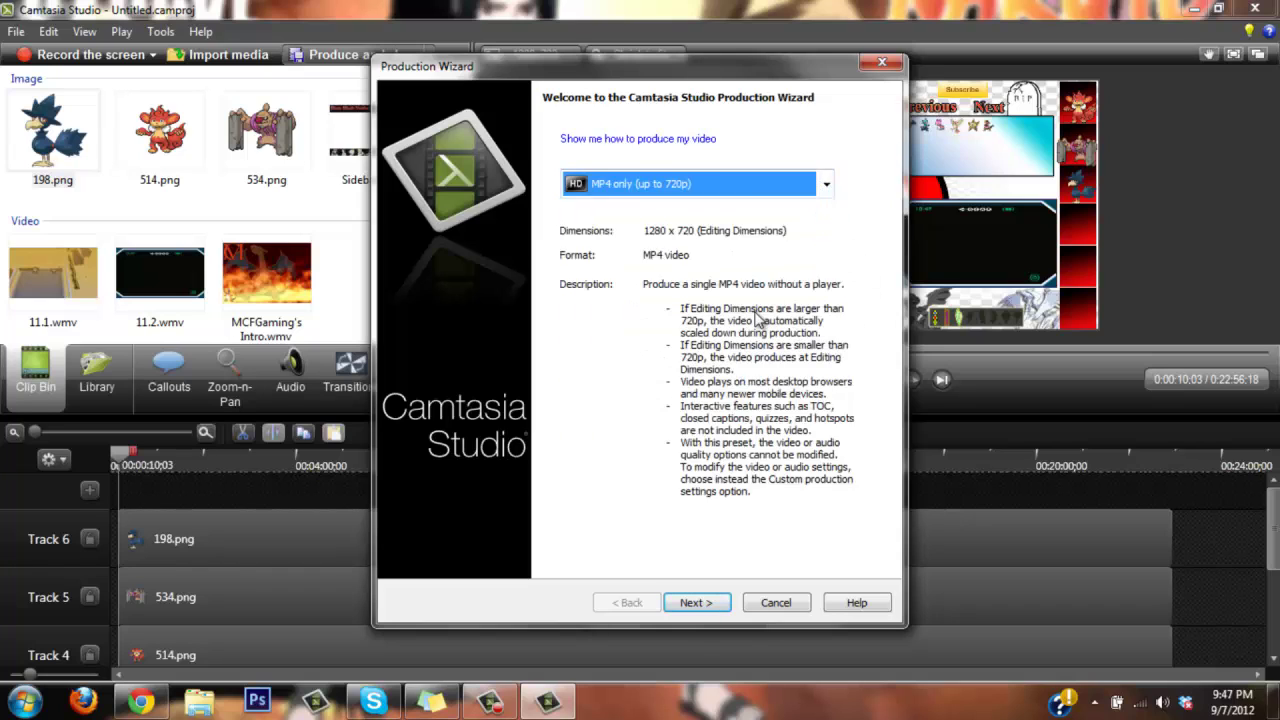
click(705, 600)
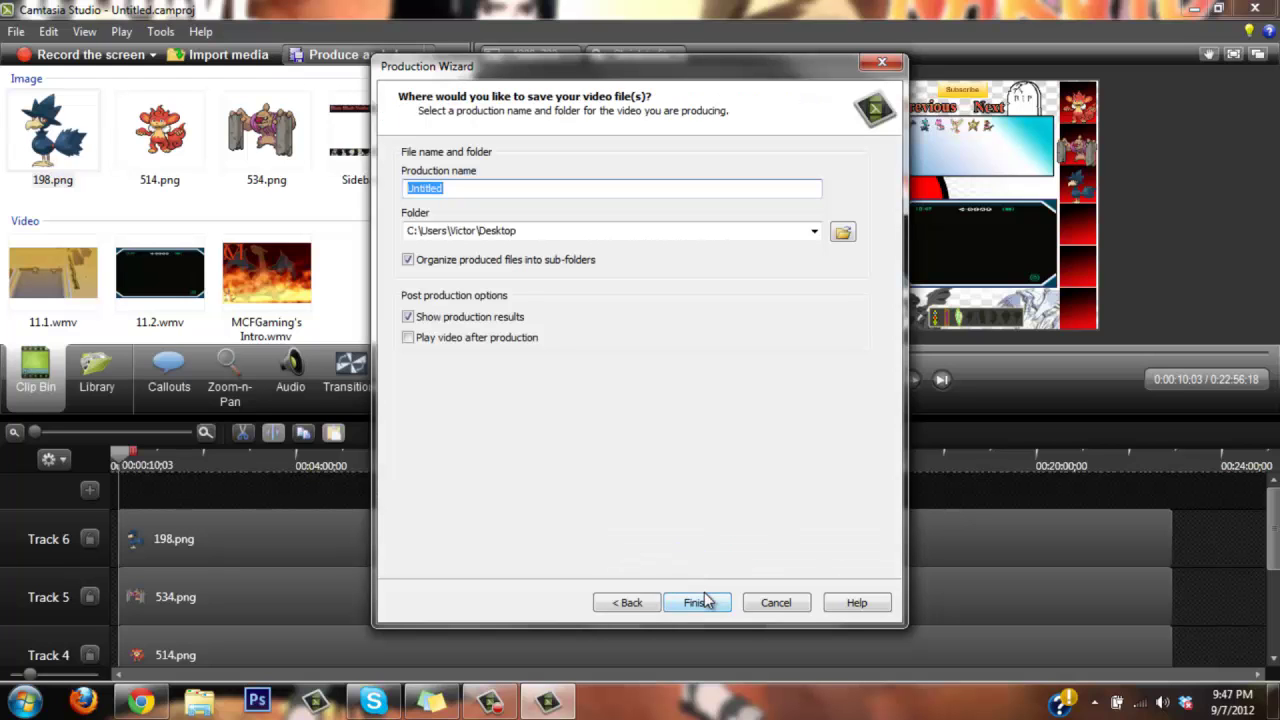
text(Part 11)
click(700, 602)
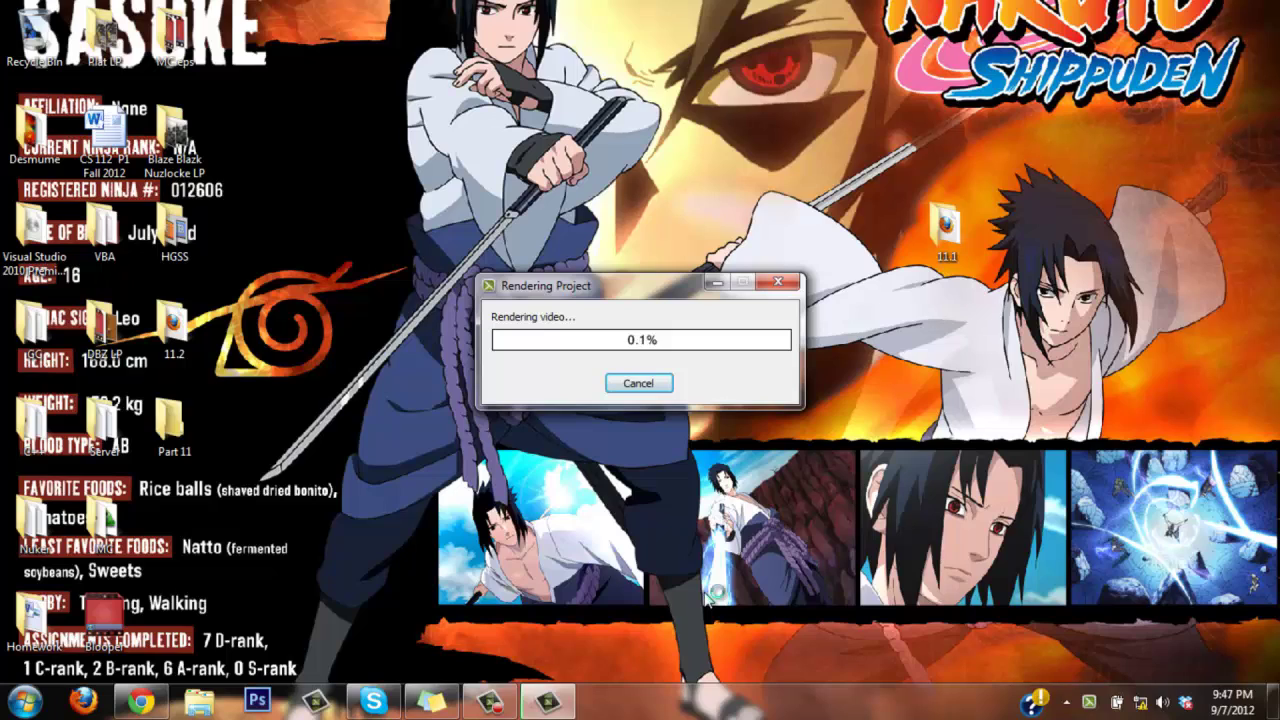